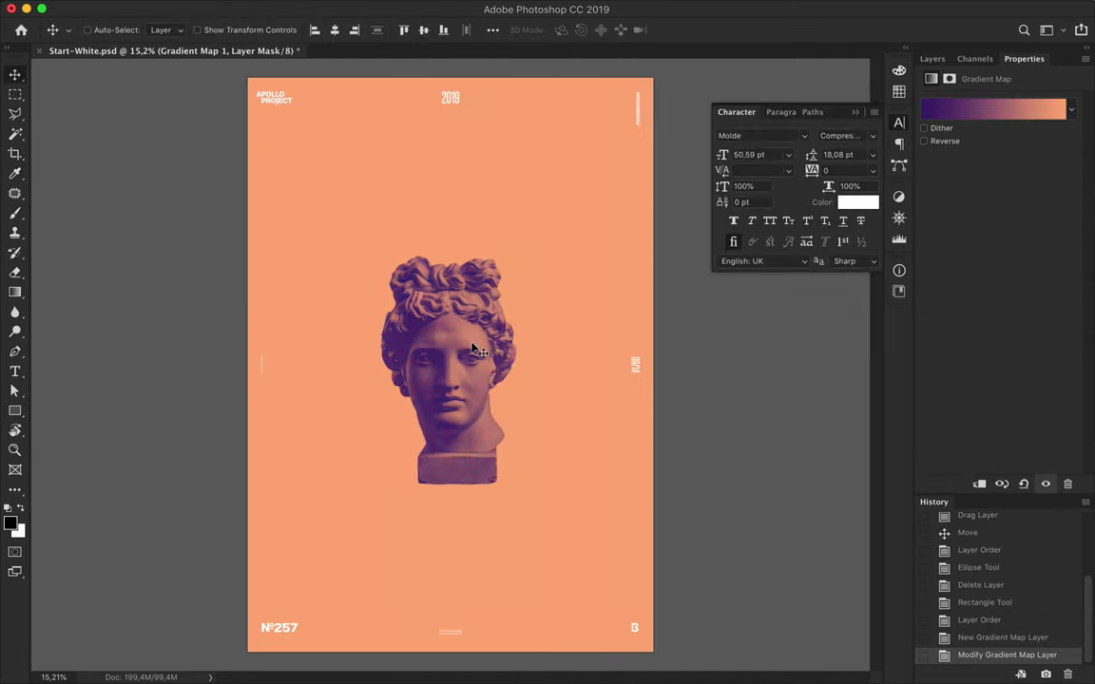
# Duplicate the bust into a third copy and scale all three busts down together.
pyautogui.moveTo(349, 494); pyautogui.dragTo(561, 495)
pyautogui.click(932, 58)
pyautogui.keyDown('shift'); pyautogui.click(1002, 430); pyautogui.keyUp('shift')
pyautogui.hotkey('ctrl', 't')
pyautogui.moveTo(447, 575); pyautogui.dragTo(446, 513)
pyautogui.press('Return')
# Center the busts and spread them into a triangle, one above two.
pyautogui.moveTo(526, 431); pyautogui.dragTo(534, 431)
pyautogui.click(335, 29)
pyautogui.click(88, 30)
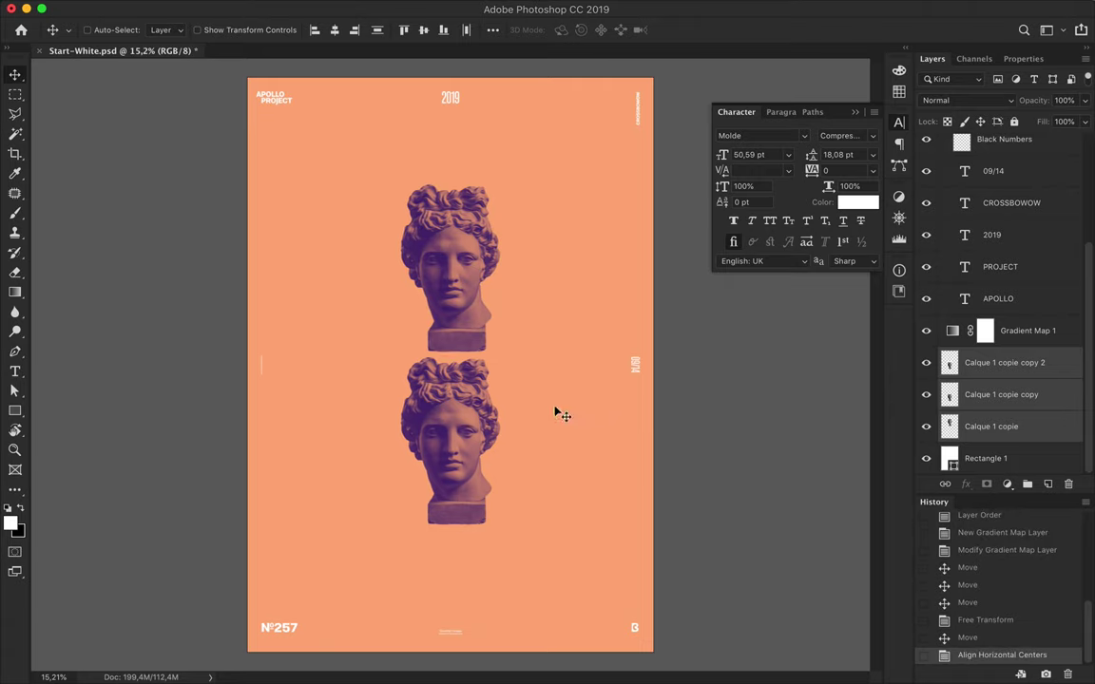
pyautogui.moveTo(451, 446); pyautogui.dragTo(561, 446)
pyautogui.moveTo(440, 446); pyautogui.dragTo(344, 447)
pyautogui.moveTo(470, 307); pyautogui.dragTo(471, 292)
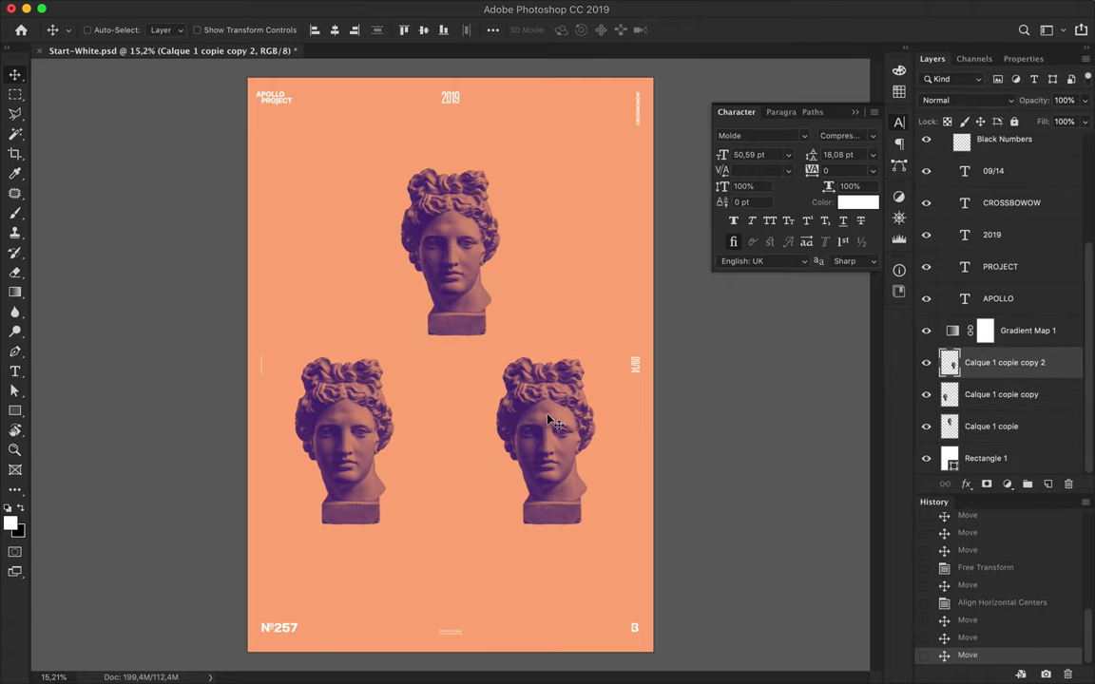
pyautogui.moveTo(546, 446); pyautogui.dragTo(560, 447)
# Nudge the right bust further right and the left bust further left.
pyautogui.scroll(3, 447, 365)
pyautogui.hotkey('shift', 'Right')
pyautogui.hotkey('shift', 'Right')
pyautogui.hotkey('shift', 'Right')
pyautogui.click(337, 463)
pyautogui.hotkey('shift', 'Left')
pyautogui.hotkey('shift', 'Left')
pyautogui.hotkey('shift', 'Left')
pyautogui.scroll(-1, 337, 463)
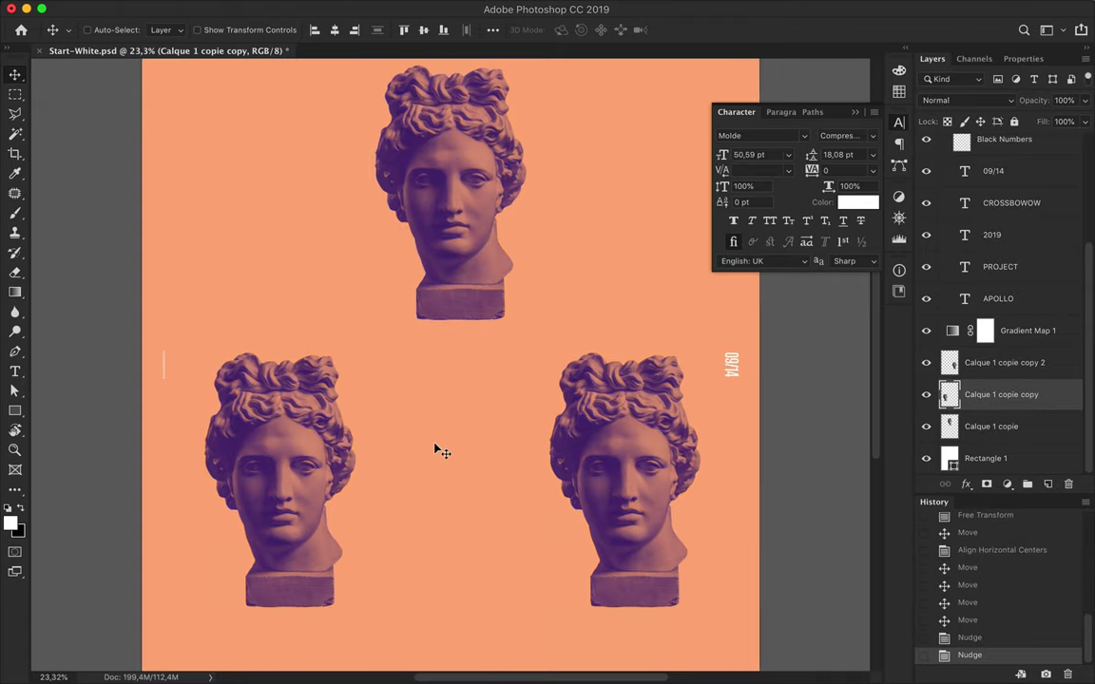
# Copy a thin vertical slice of the lower-left bust and paste it as Layer 1.
pyautogui.press('m')
pyautogui.moveTo(276, 378); pyautogui.dragTo(277, 416)
pyautogui.hotkey('ctrl', 'c')
pyautogui.hotkey('ctrl', 'v')
pyautogui.scroll(3, 257, 406)
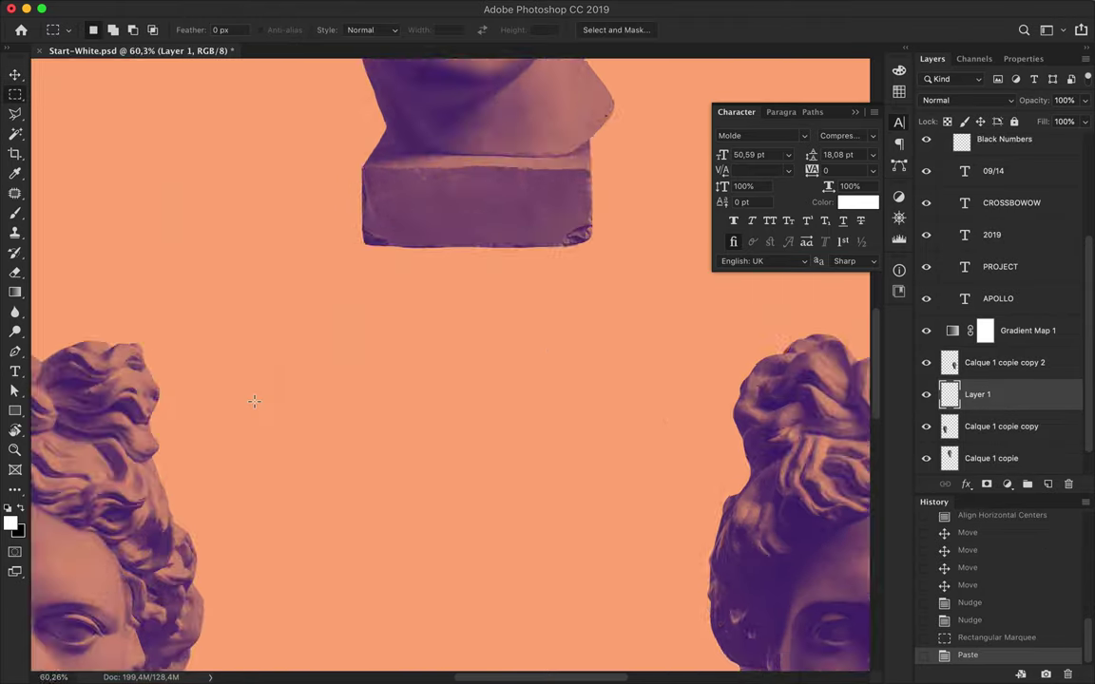
# Stretch the pasted slice into a horizontal bar reaching the right bust.
pyautogui.press('v')
pyautogui.scroll(2, 257, 409)
pyautogui.moveTo(331, 373); pyautogui.dragTo(334, 385)
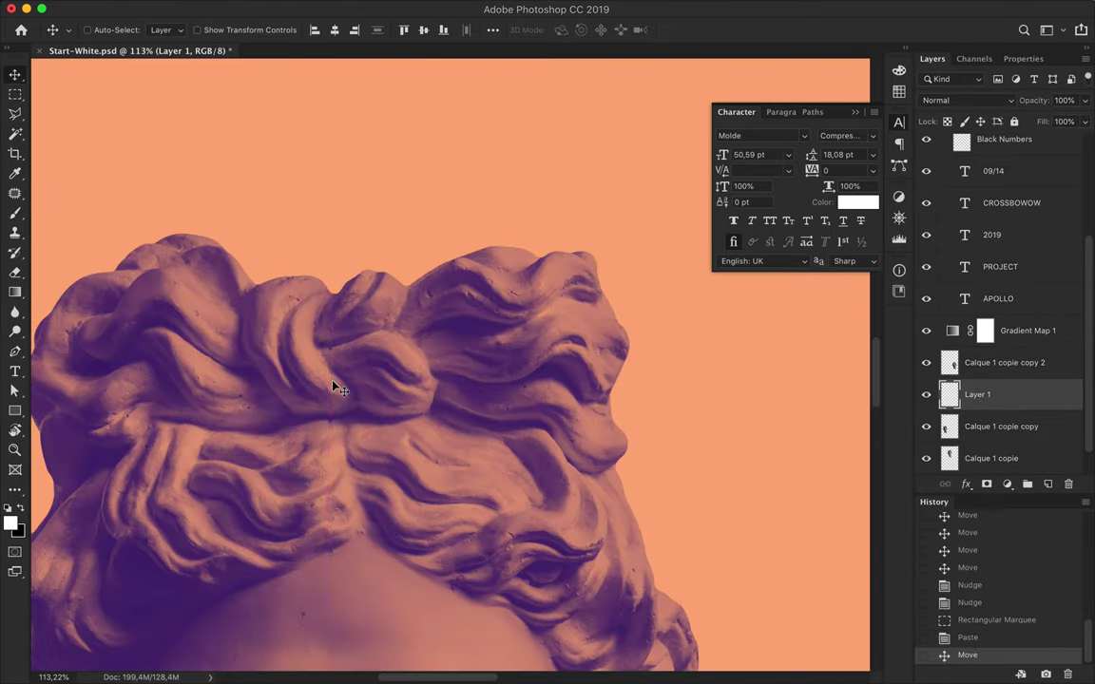
pyautogui.hotkey('ctrl', '0')
pyautogui.hotkey('ctrl', 't')
pyautogui.moveTo(333, 446)
pyautogui.mouseDown()
pyautogui.moveTo(598, 436)
pyautogui.moveTo(549, 436)
pyautogui.mouseUp()
pyautogui.press('Return')
# Copy a thin vertical slice of the right bust onto a new Layer 2.
pyautogui.scroll(4, 595, 417)
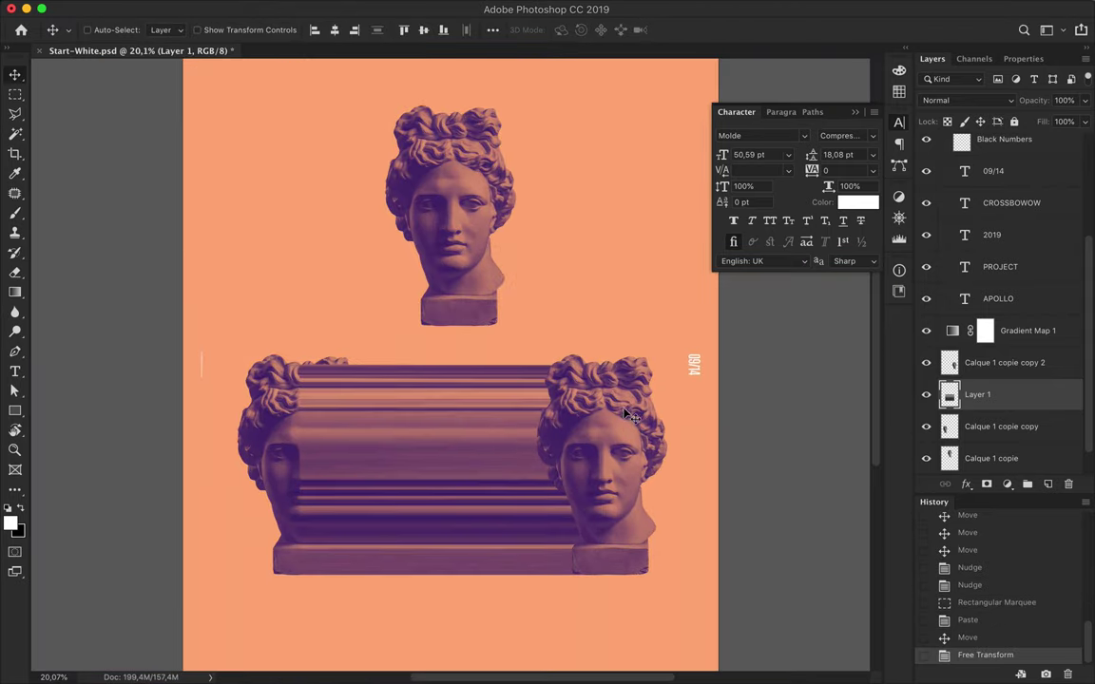
pyautogui.keyDown('ctrl'); pyautogui.click(623, 410); pyautogui.keyUp('ctrl')
pyautogui.press('m')
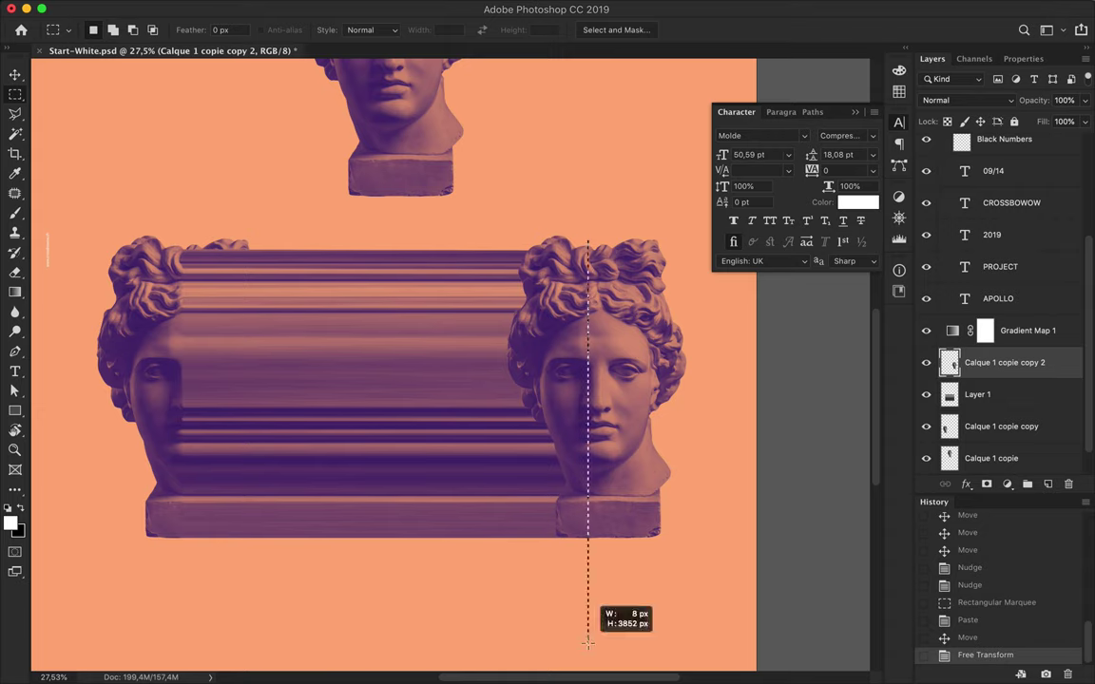
pyautogui.moveTo(600, 561); pyautogui.dragTo(599, 334)
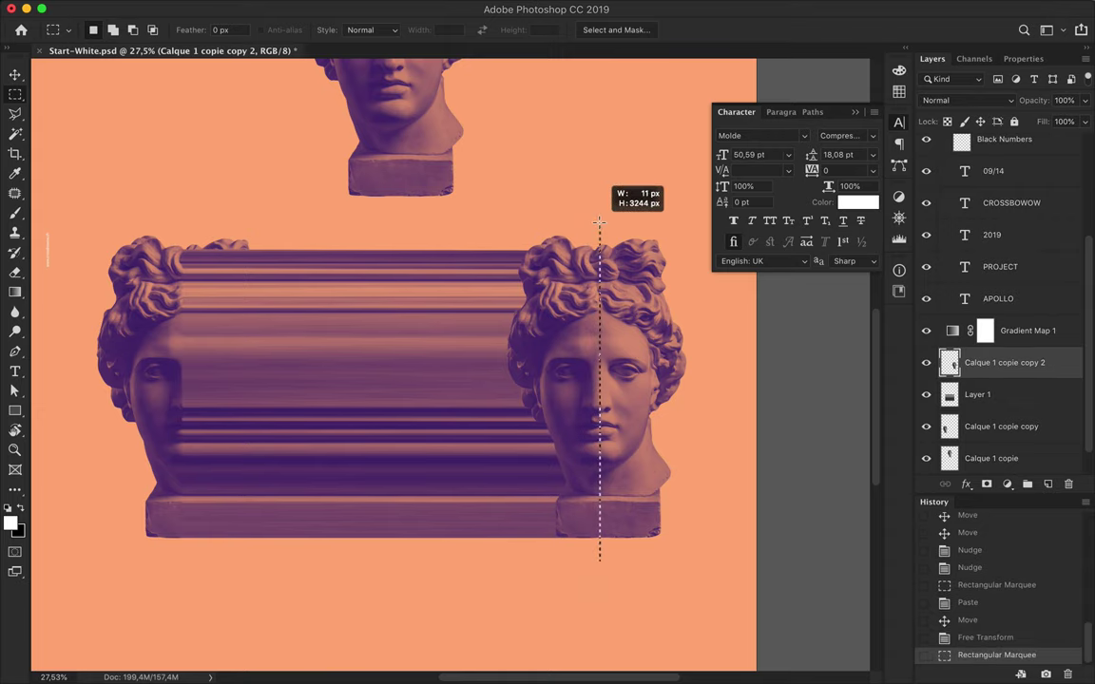
pyautogui.hotkey('ctrl', 'c')
pyautogui.hotkey('ctrl', 'v')
# Stretch the Layer 2 slice into a wide band and perspective-tilt it up toward the top bust.
pyautogui.hotkey('ctrl', 't')
pyautogui.moveTo(599, 390); pyautogui.dragTo(221, 374)
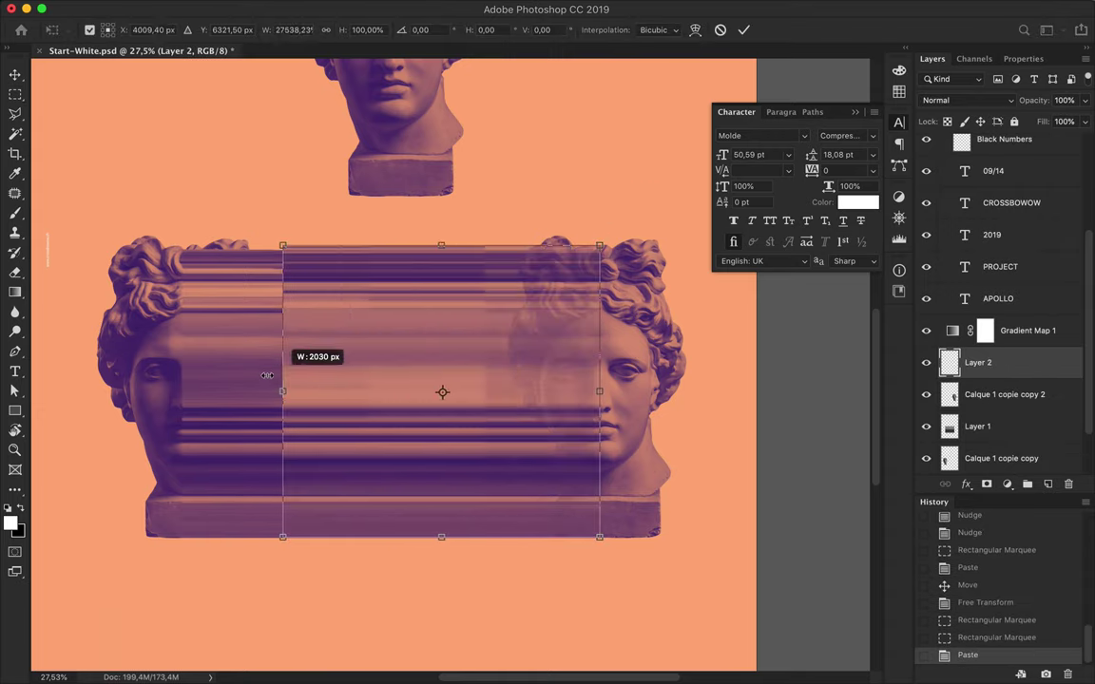
pyautogui.press('Return')
pyautogui.hotkey('ctrl', 't')
pyautogui.rightClick(313, 354)
pyautogui.click(361, 423)
pyautogui.moveTo(228, 406)
pyautogui.mouseDown()
pyautogui.moveTo(254, 211)
pyautogui.moveTo(324, 206)
pyautogui.moveTo(237, 368)
pyautogui.moveTo(412, 339)
pyautogui.moveTo(402, 339)
pyautogui.mouseUp()
pyautogui.press('Return')
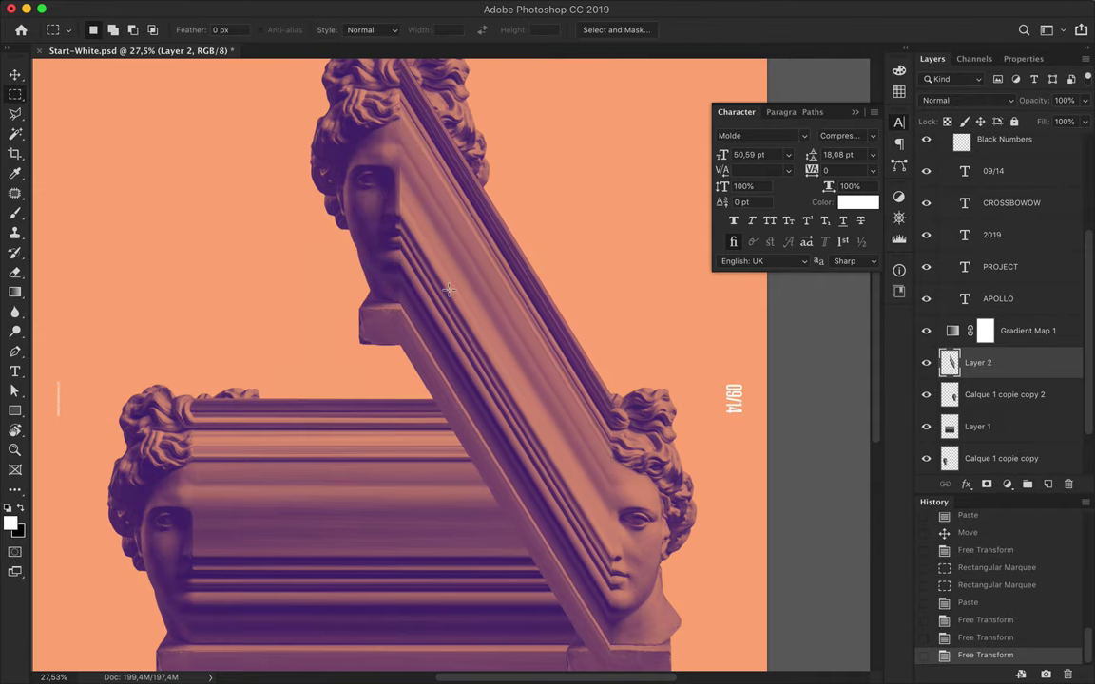
# Narrow the diagonal band and extend its left edge toward the top bust's face.
pyautogui.scroll(2, 448, 290)
pyautogui.hotkey('ctrl', 't')
pyautogui.moveTo(418, 331); pyautogui.dragTo(422, 332)
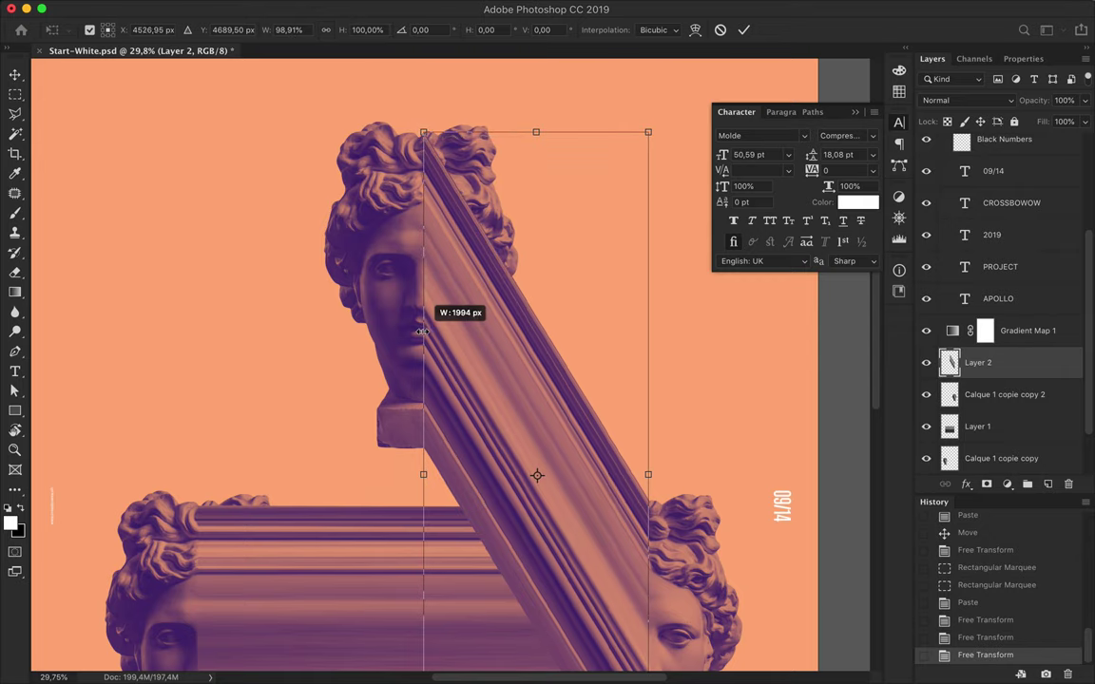
pyautogui.press('Return')
pyautogui.scroll(5, 460, 337)
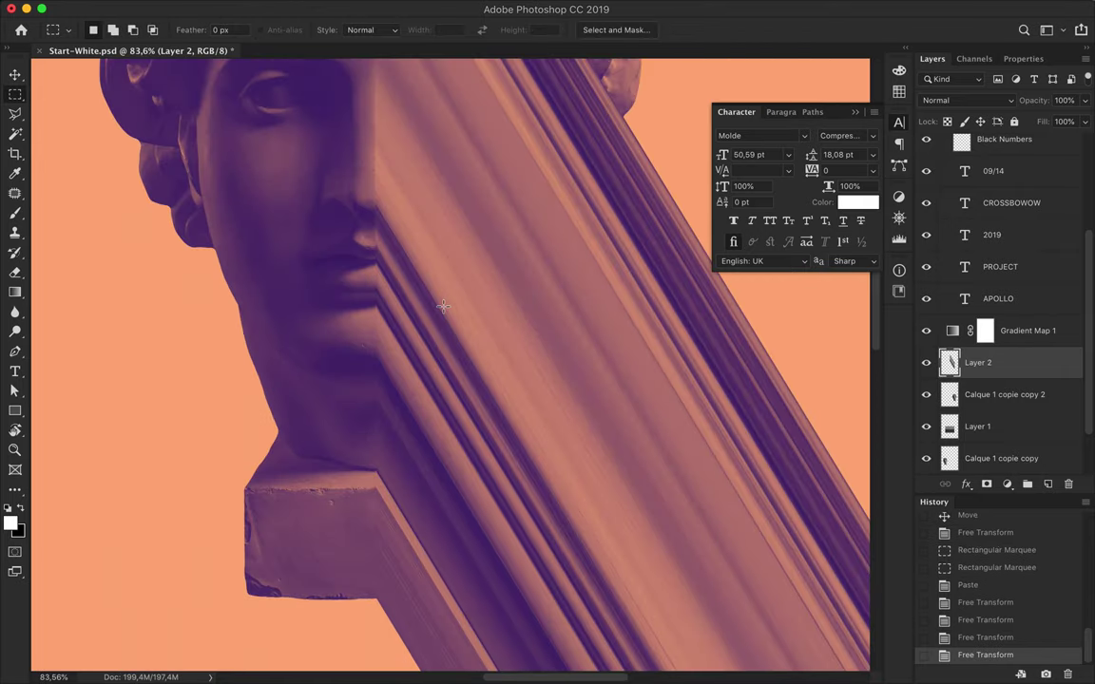
pyautogui.scroll(2, 443, 306)
pyautogui.hotkey('ctrl', 't')
pyautogui.moveTo(345, 292); pyautogui.dragTo(352, 287)
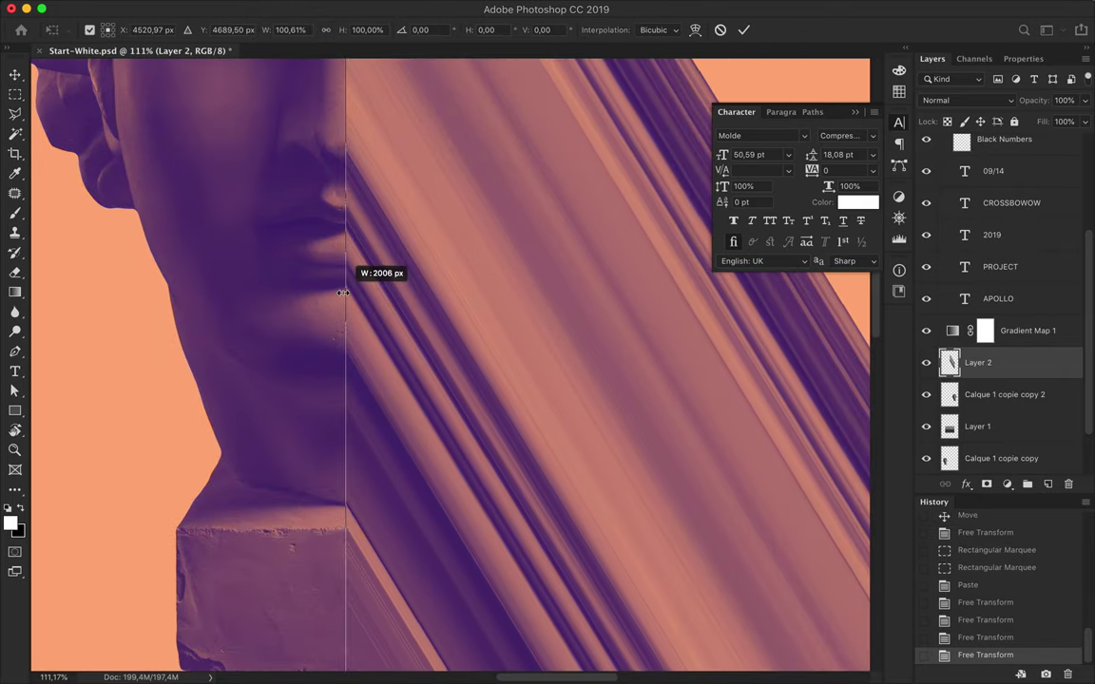
pyautogui.press('Return')
# Reposition the band's left edge so it sits against the face.
pyautogui.scroll(3, 371, 256)
pyautogui.scroll(2, 370, 257)
pyautogui.hotkey('ctrl', 't')
pyautogui.moveTo(361, 254)
pyautogui.mouseDown()
pyautogui.moveTo(362, 279)
pyautogui.moveTo(349, 275)
pyautogui.mouseUp()
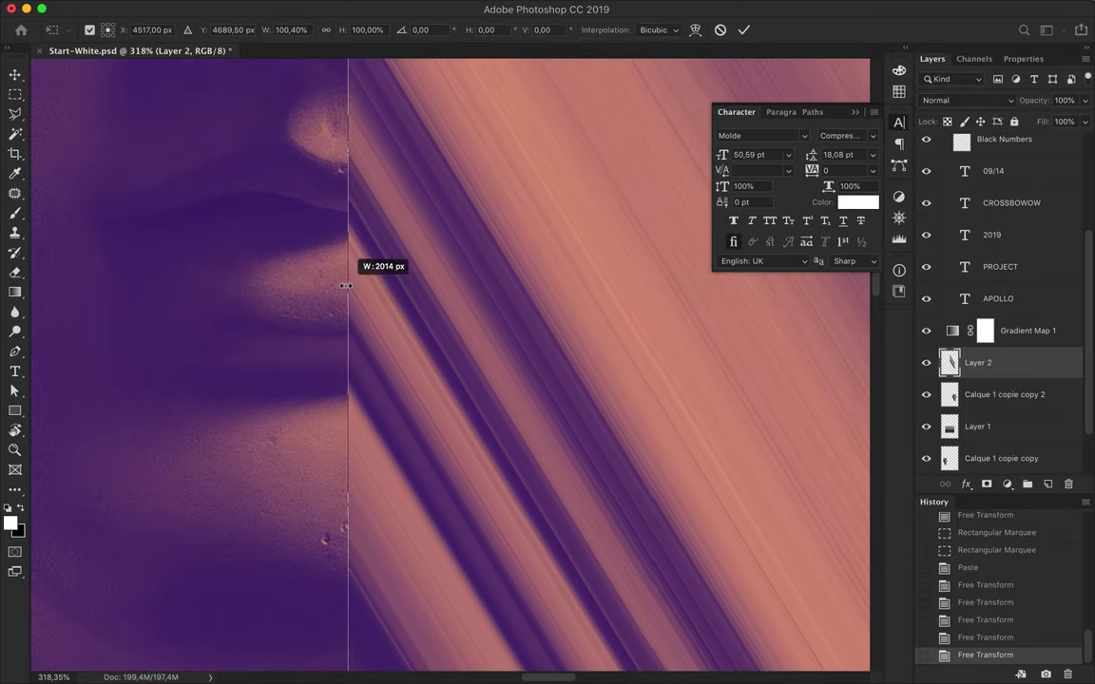
pyautogui.press('Return')
pyautogui.scroll(-5, 350, 276)
pyautogui.scroll(3, 601, 359)
pyautogui.scroll(5, 601, 359)
pyautogui.scroll(3, 602, 359)
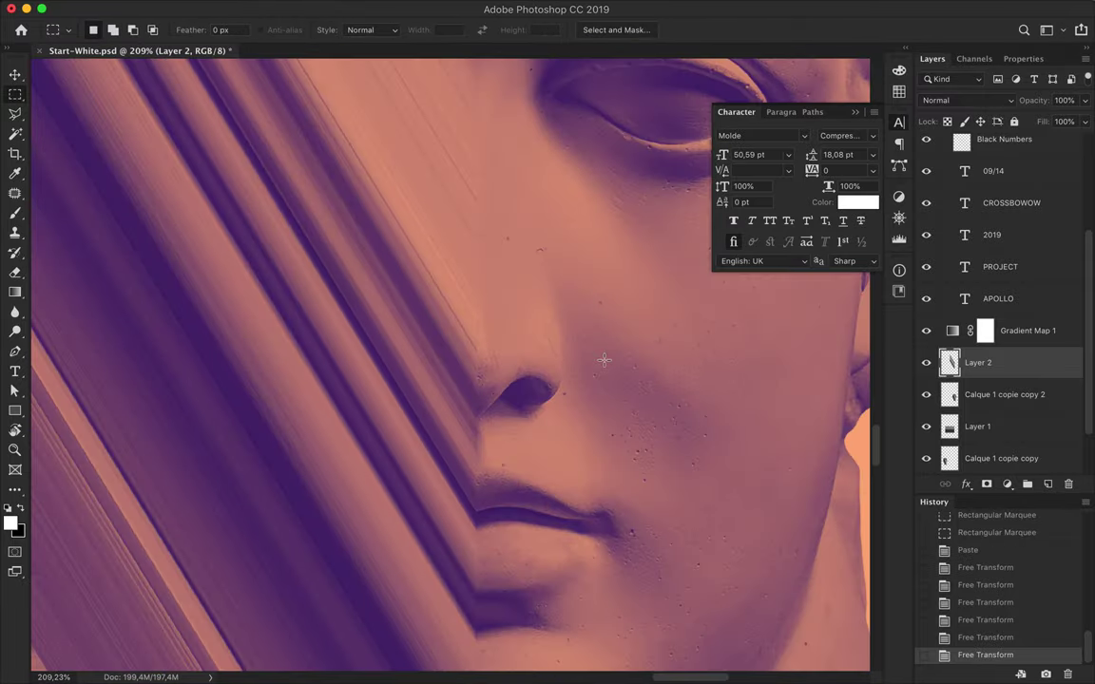
pyautogui.scroll(2, 602, 361)
pyautogui.scroll(-2, 604, 367)
# Shift the band's left edge slightly left and skew it very slightly.
pyautogui.hotkey('ctrl', 't')
pyautogui.moveTo(525, 264); pyautogui.dragTo(521, 264)
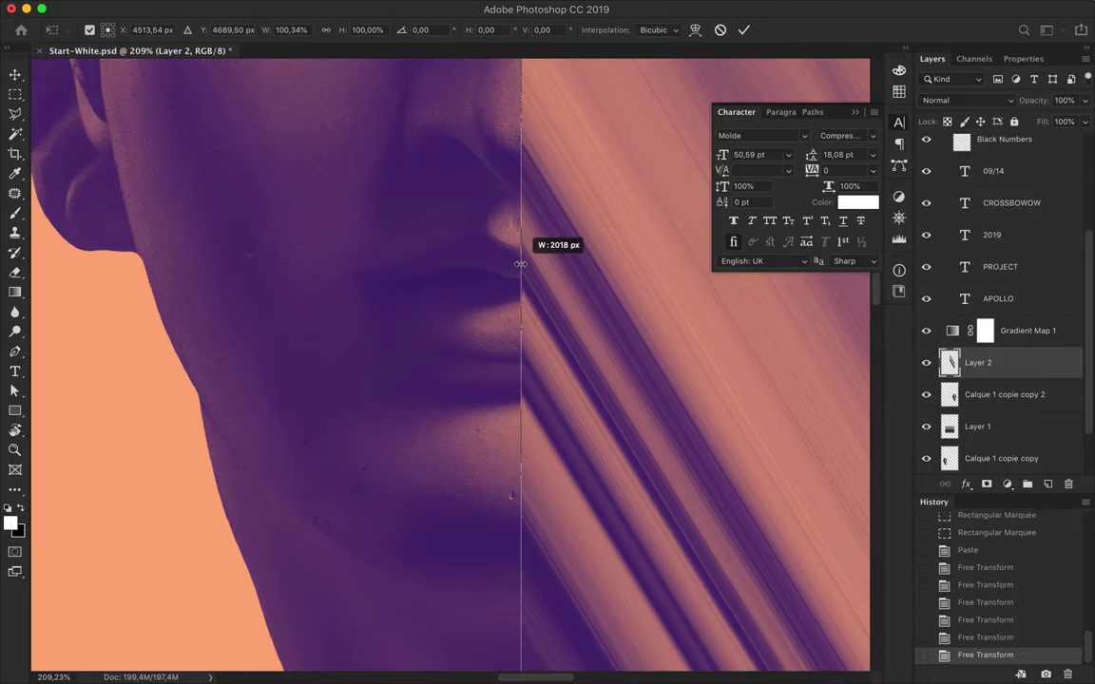
pyautogui.rightClick(521, 150)
pyautogui.click(520, 289)
pyautogui.rightClick(549, 212)
pyautogui.click(581, 289)
pyautogui.moveTo(519, 245); pyautogui.dragTo(519, 238)
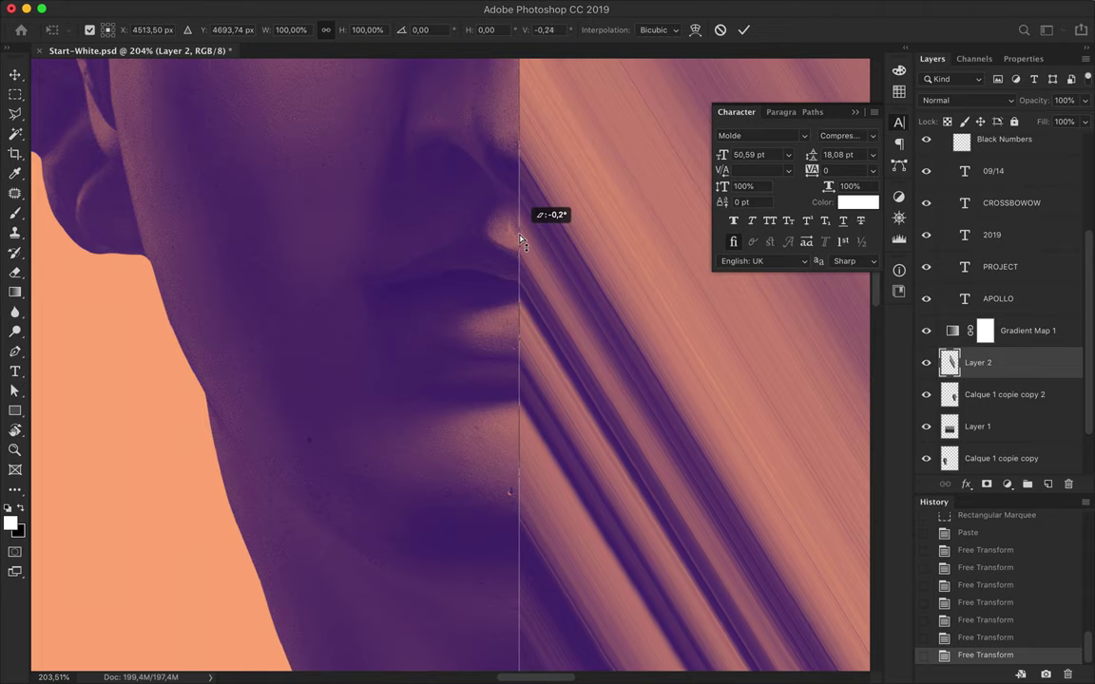
pyautogui.hotkey('ctrl', '0')
pyautogui.press('Return')
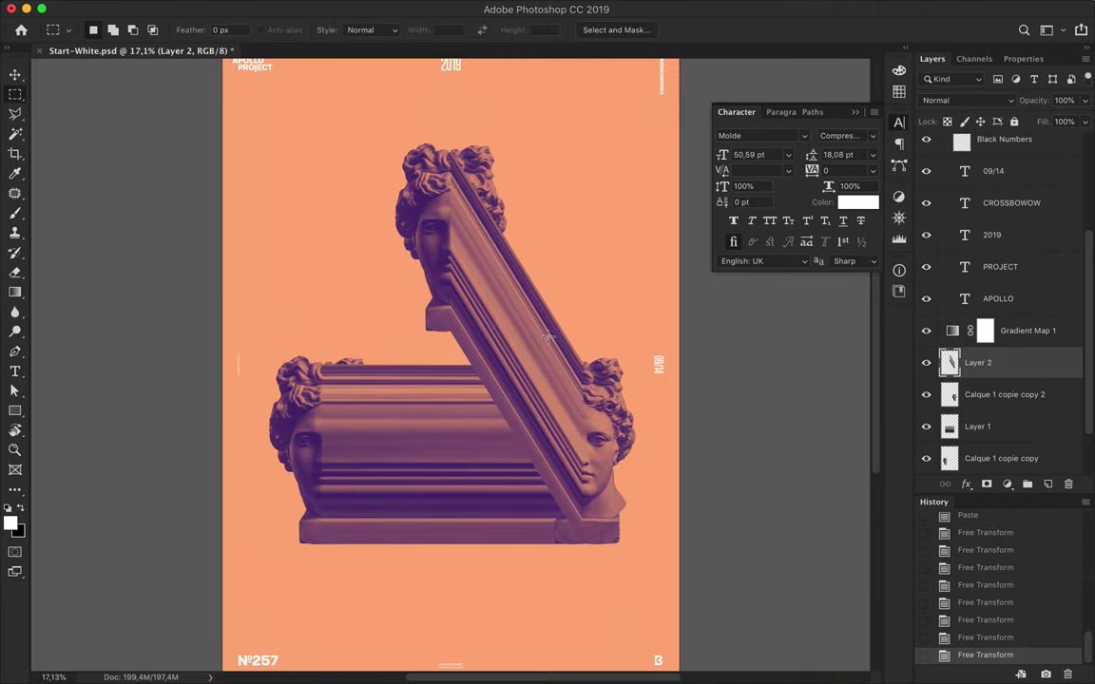
# Hide and re-show the diagonal band to compare the join.
pyautogui.press('v')
pyautogui.click(927, 364)
pyautogui.click(928, 364)
pyautogui.scroll(5, 509, 367)
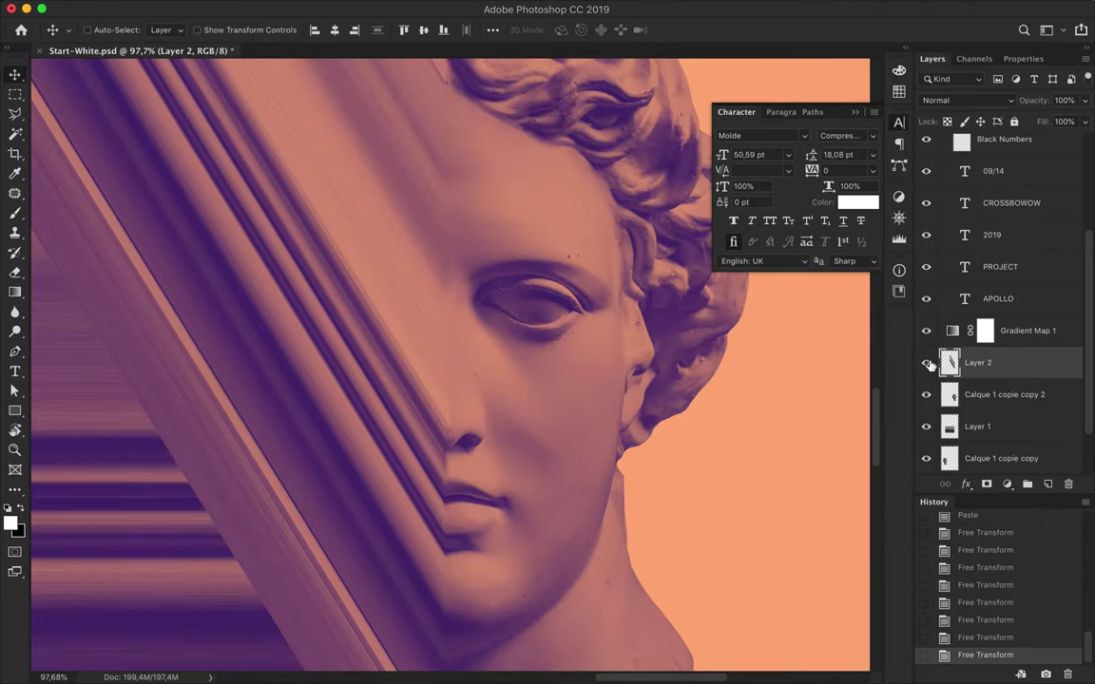
pyautogui.scroll(2, 487, 387)
pyautogui.scroll(-5, 486, 388)
# Narrow and skew the band's left edge until it meets the face flush.
pyautogui.hotkey('ctrl', 't')
pyautogui.moveTo(367, 233)
pyautogui.mouseDown()
pyautogui.moveTo(368, 252)
pyautogui.moveTo(353, 252)
pyautogui.mouseUp()
pyautogui.scroll(3, 436, 301)
pyautogui.scroll(2, 326, 223)
pyautogui.scroll(2, 378, 318)
pyautogui.scroll(2, 372, 314)
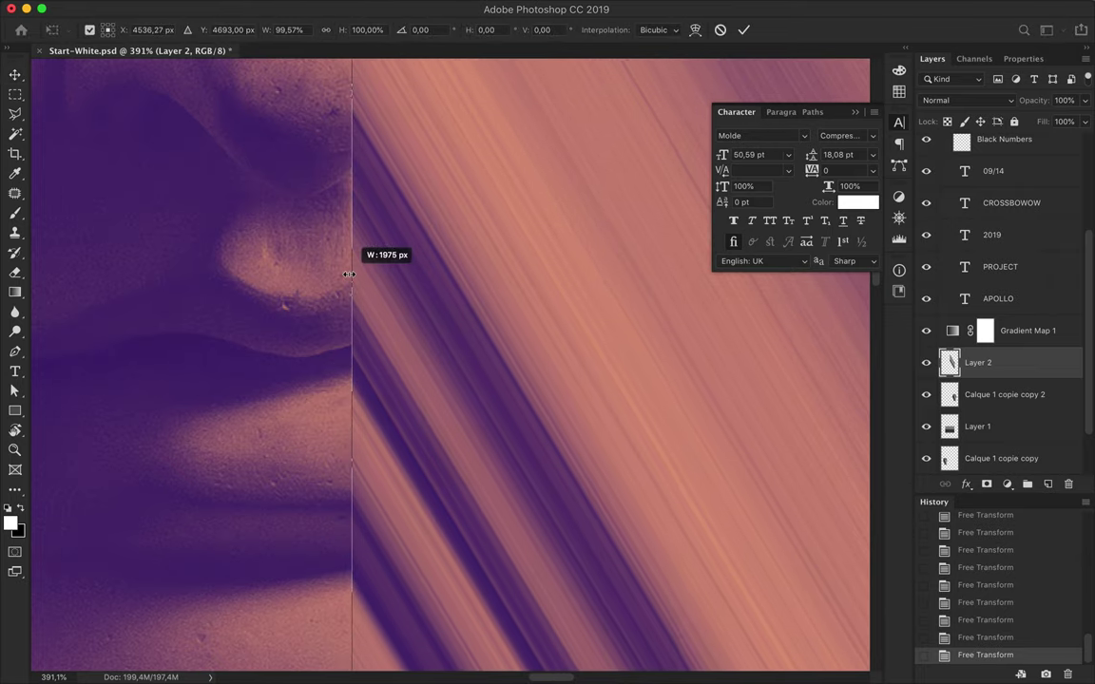
pyautogui.rightClick(373, 306)
pyautogui.click(420, 381)
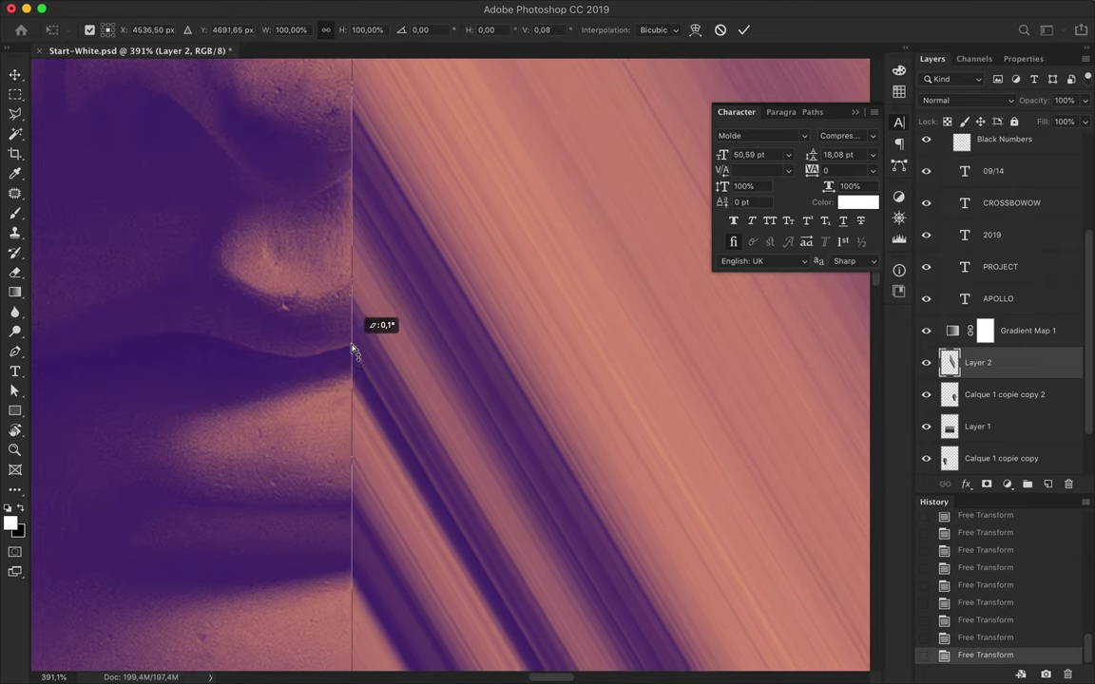
pyautogui.moveTo(355, 347); pyautogui.dragTo(353, 340)
pyautogui.moveTo(354, 383); pyautogui.dragTo(354, 394)
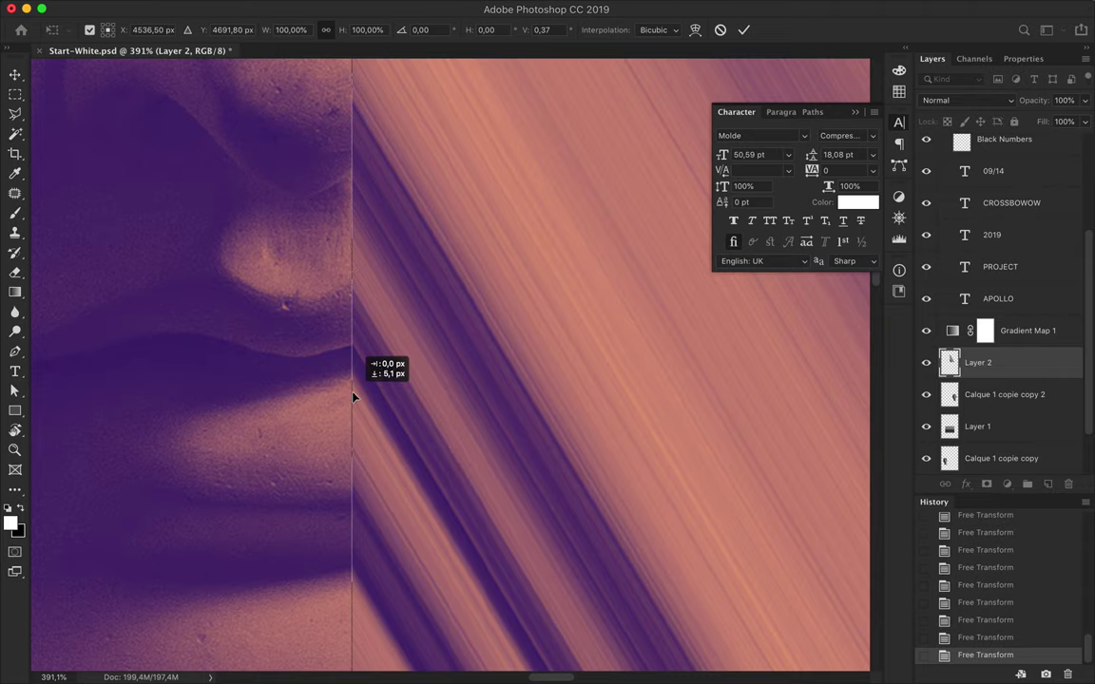
pyautogui.press('super+0')
pyautogui.press('Return')
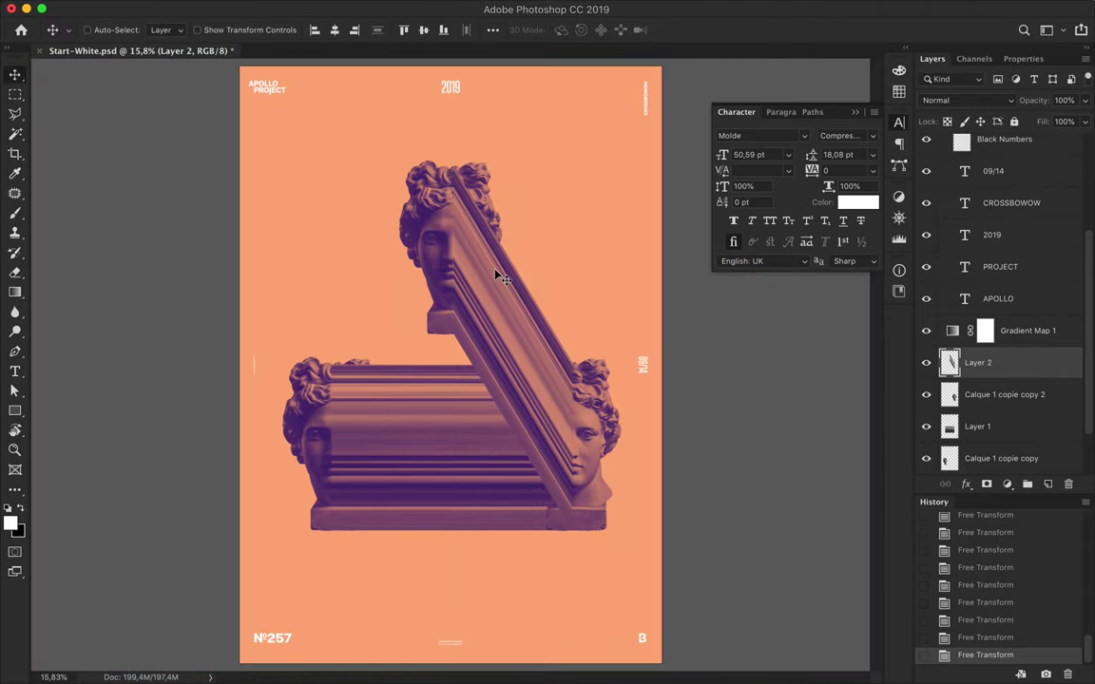
pyautogui.scroll(3, 463, 238)
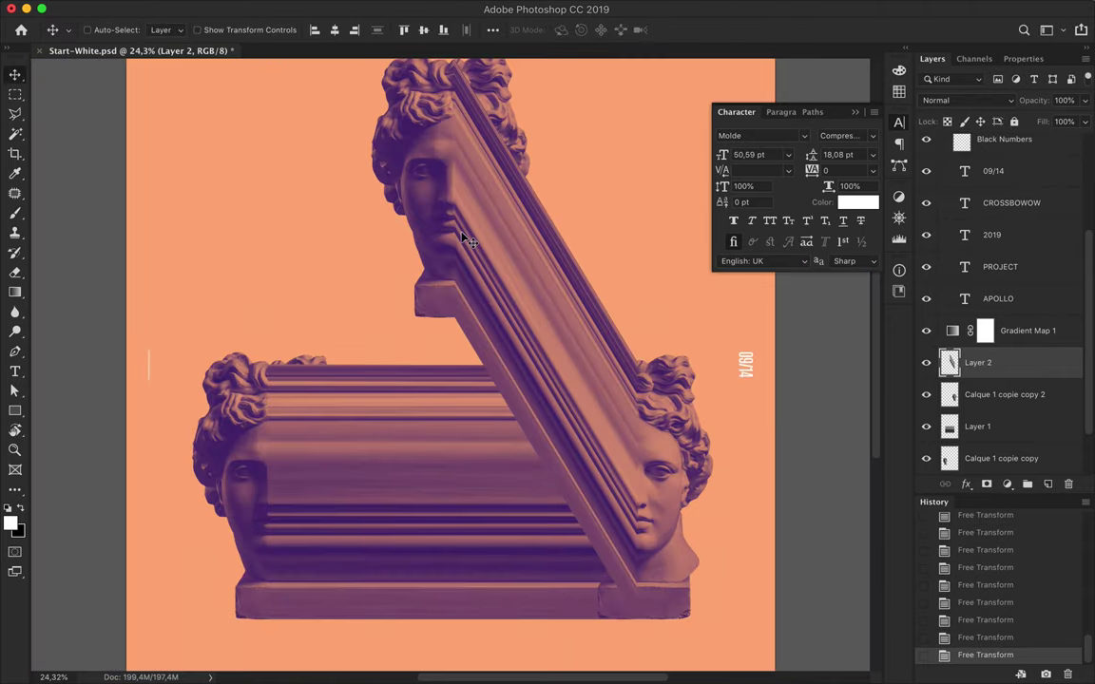
pyautogui.scroll(-2, 455, 208)
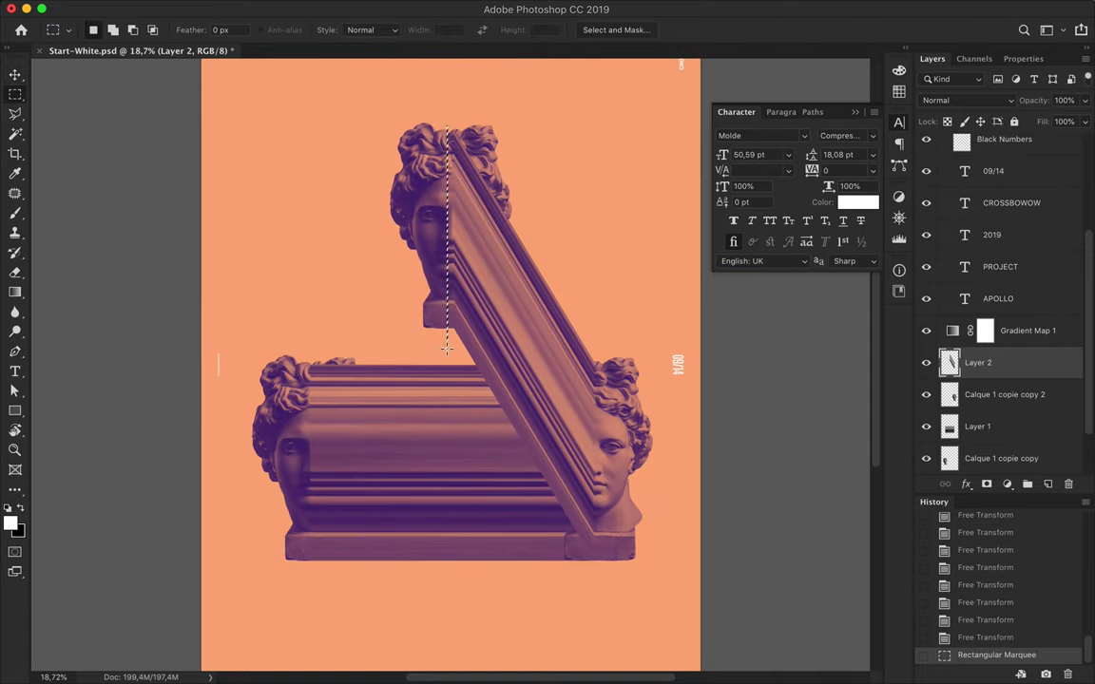
# Select the Calque 1 copie layer and paste the beam piece as a new Layer 3.
pyautogui.scroll(-2, 997, 427)
pyautogui.click(997, 440)
pyautogui.hotkey('ctrl', 'v')
pyautogui.press('v')
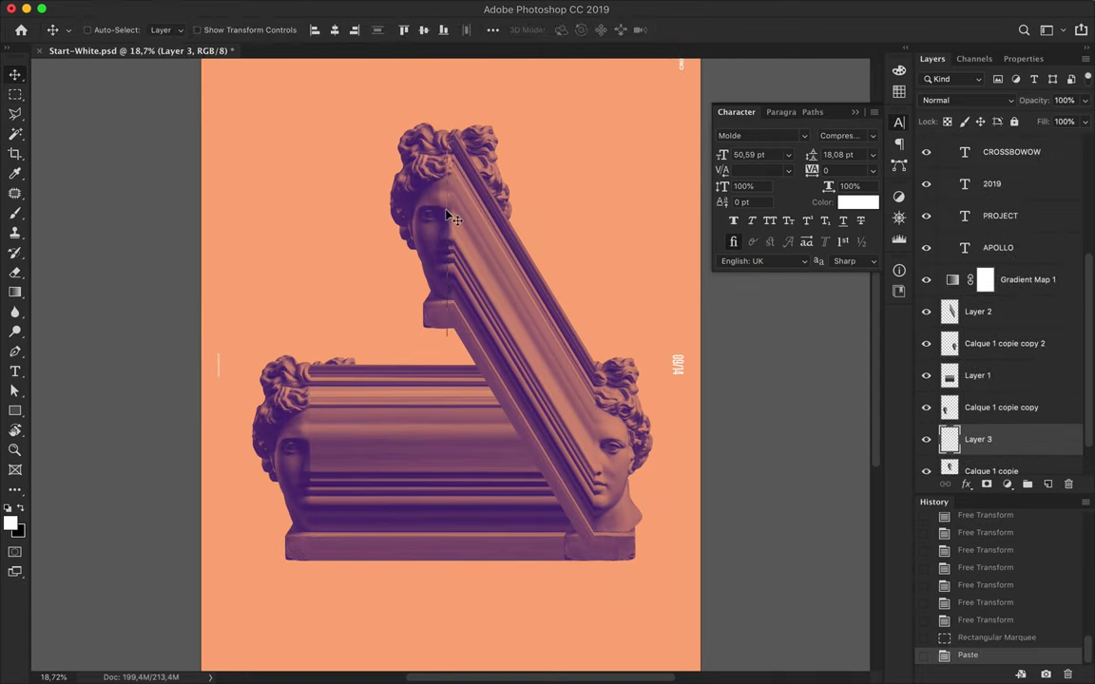
# Rotate the pasted piece into a horizontal beam.
pyautogui.scroll(2, 447, 209)
pyautogui.scroll(2, 451, 211)
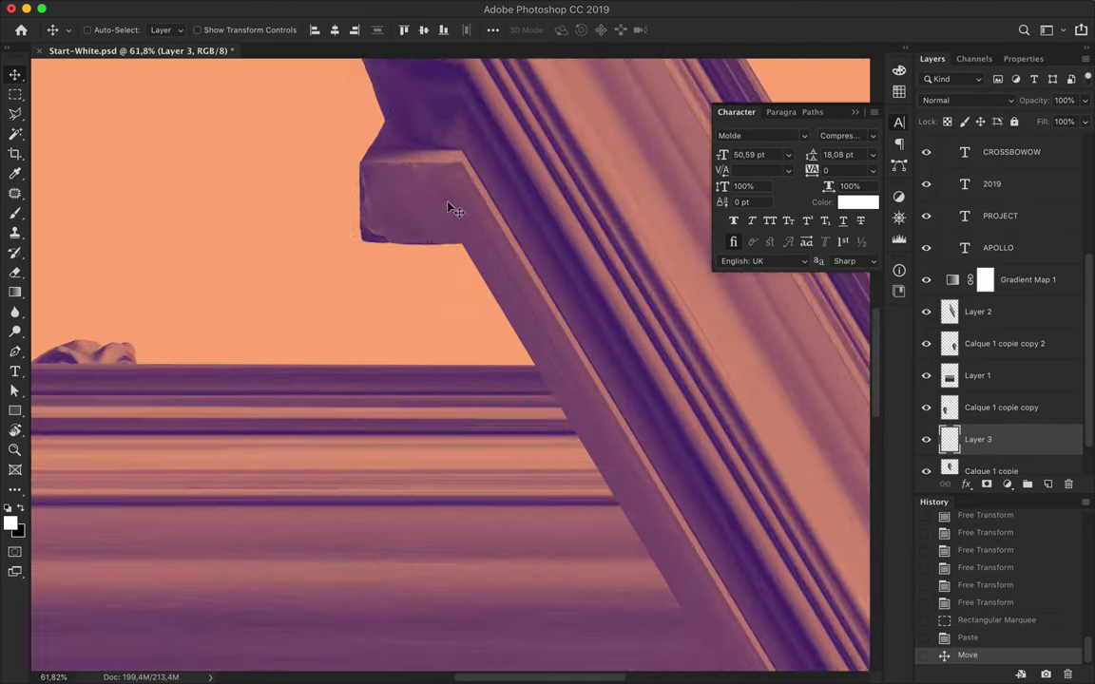
pyautogui.scroll(1, 447, 208)
pyautogui.scroll(-1, 447, 208)
pyautogui.scroll(-2, 447, 199)
pyautogui.hotkey('ctrl', 't')
pyautogui.hotkey('ctrl', '0')
pyautogui.moveTo(403, 162); pyautogui.dragTo(264, 253)
pyautogui.press('Return')
# Skew the beam into a diagonal and narrow it from its left end.
pyautogui.hotkey('ctrl', 't')
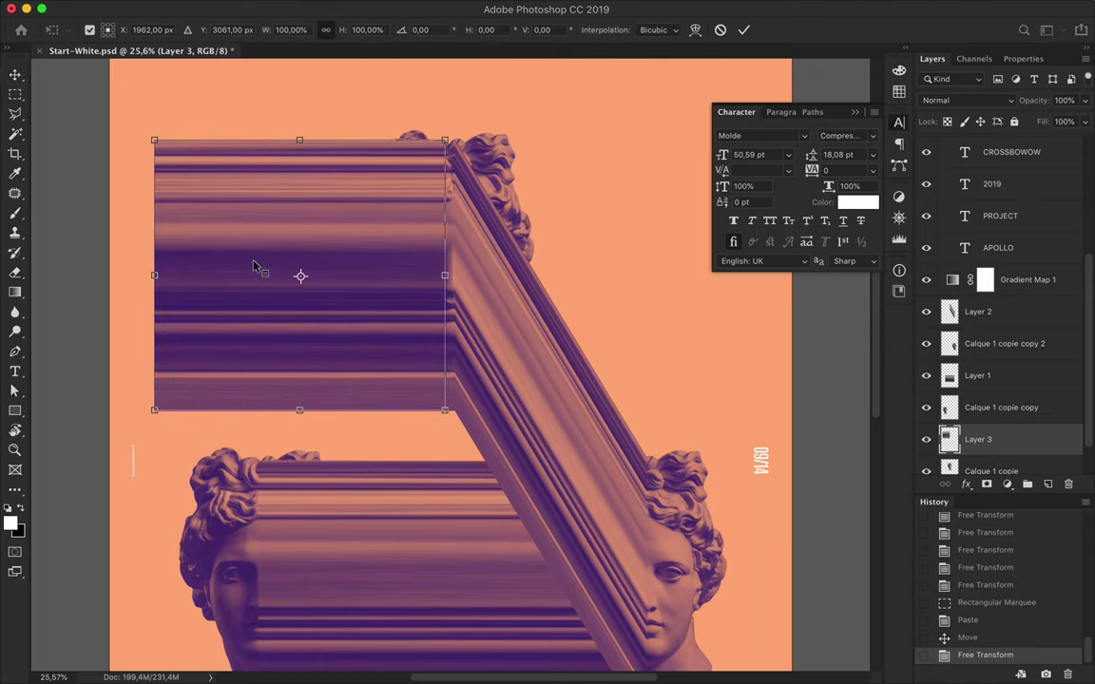
pyautogui.moveTo(155, 276); pyautogui.dragTo(149, 615)
pyautogui.press('Return')
pyautogui.hotkey('ctrl', 't')
pyautogui.moveTo(153, 448); pyautogui.dragTo(249, 445)
pyautogui.scroll(-2, 1012, 440)
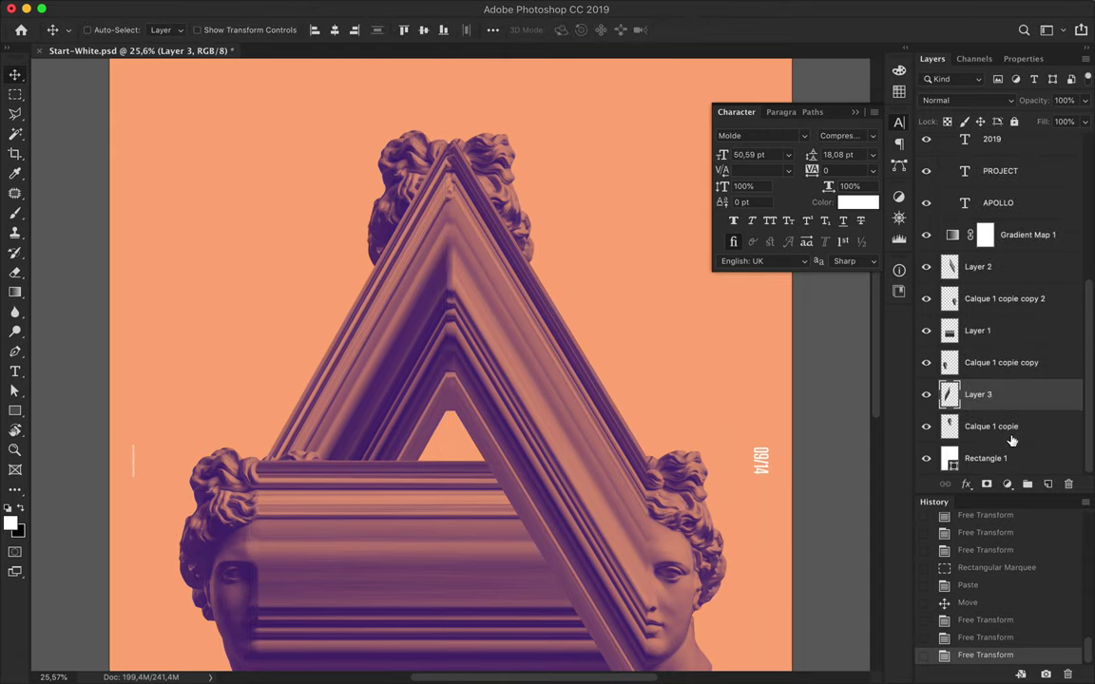
# Skew the beam's left end up about 8.6° and restack Layer 3 below Calque 1 copie copy.
pyautogui.moveTo(993, 433)
pyautogui.mouseDown()
pyautogui.moveTo(974, 306)
pyautogui.moveTo(974, 366)
pyautogui.mouseUp()
pyautogui.hotkey('ctrl', 't')
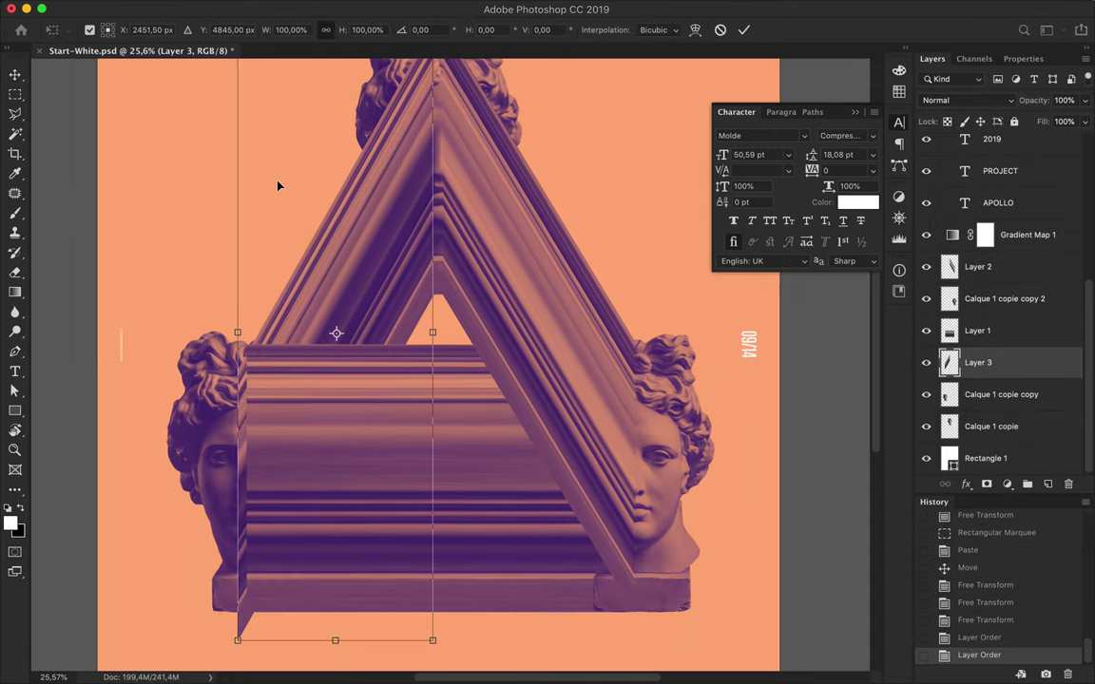
pyautogui.moveTo(239, 348); pyautogui.dragTo(238, 303)
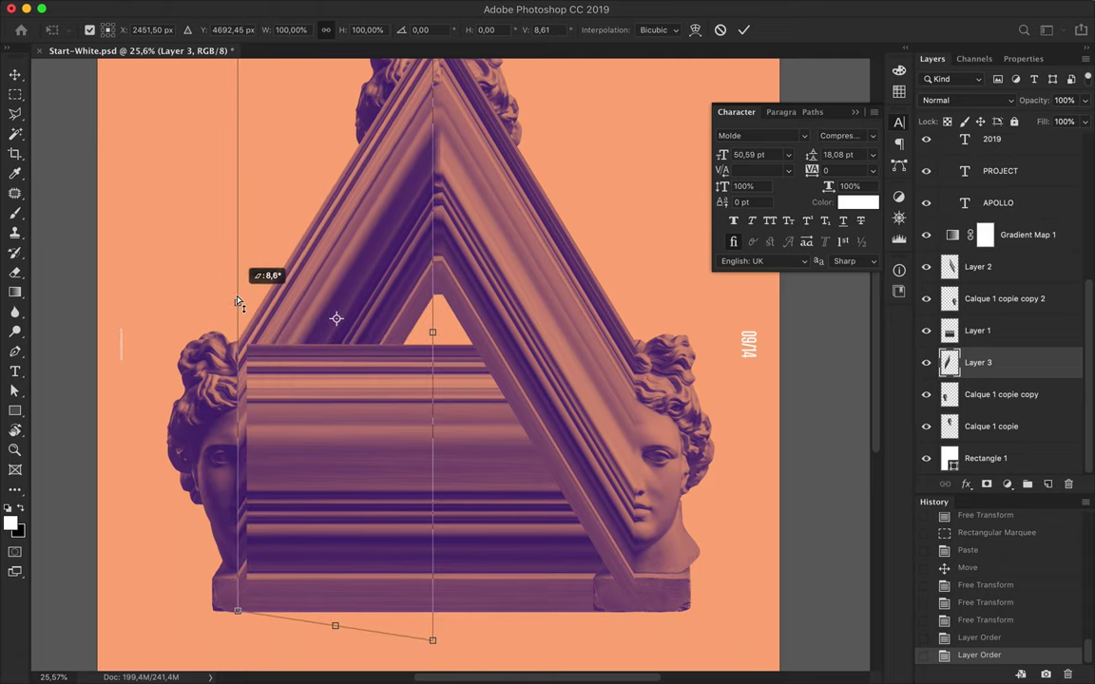
pyautogui.press('Return')
pyautogui.moveTo(988, 371); pyautogui.dragTo(988, 409)
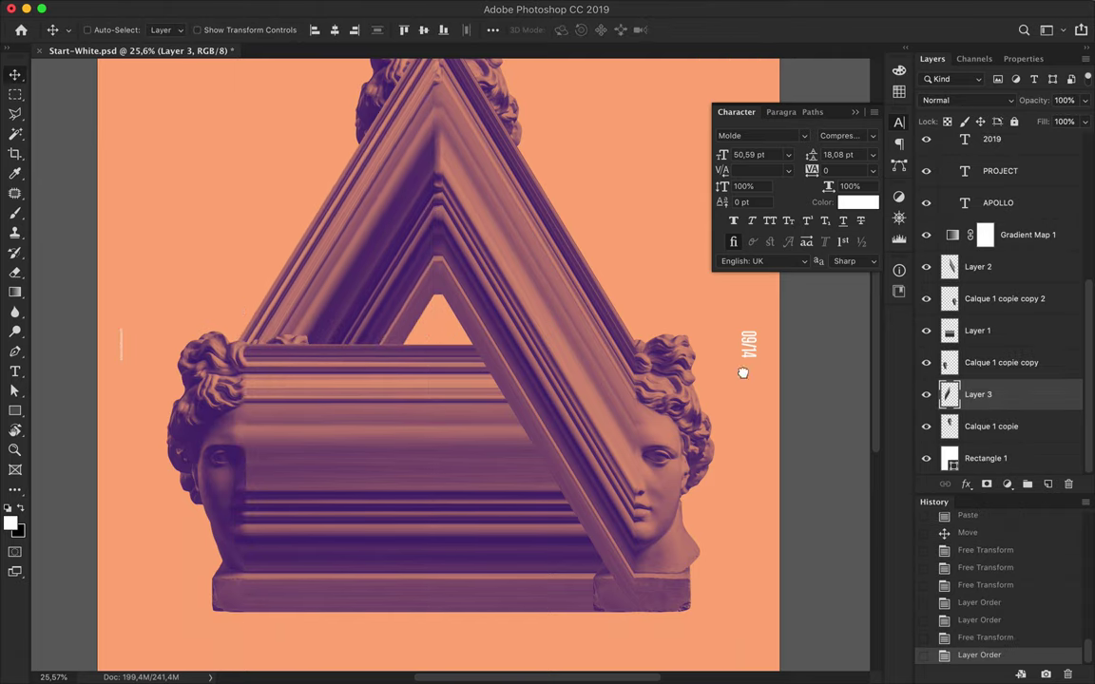
pyautogui.scroll(5, 608, 392)
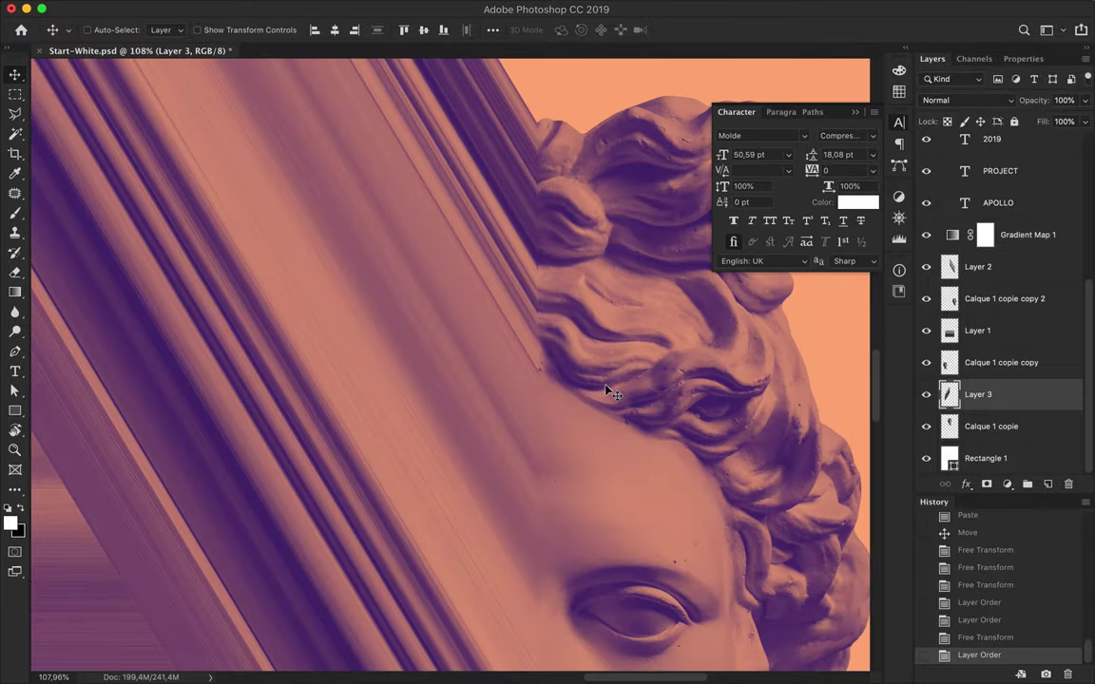
# Copy a thin eye strip from the right bust and stretch it into a bar toward the poster edge.
pyautogui.keyDown('ctrl'); pyautogui.click(486, 289); pyautogui.keyUp('ctrl')
pyautogui.moveTo(495, 316); pyautogui.dragTo(810, 289)
pyautogui.hotkey('ctrl', 'c')
pyautogui.hotkey('ctrl', 'v')
pyautogui.hotkey('ctrl', 't')
pyautogui.hotkey('ctrl', '0')
pyautogui.moveTo(701, 279); pyautogui.dragTo(680, 435)
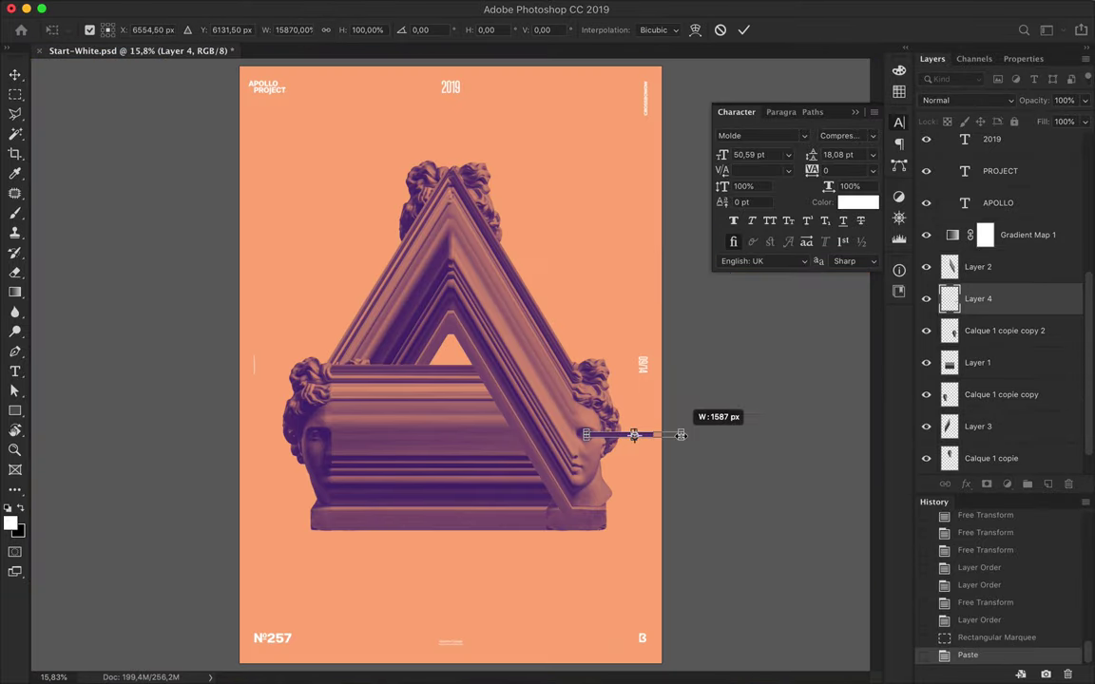
pyautogui.press('Return')
# Copy the left bust's eye strip and stretch it left into a bar reaching the poster edge.
pyautogui.scroll(2, 613, 439)
pyautogui.scroll(2, 613, 439)
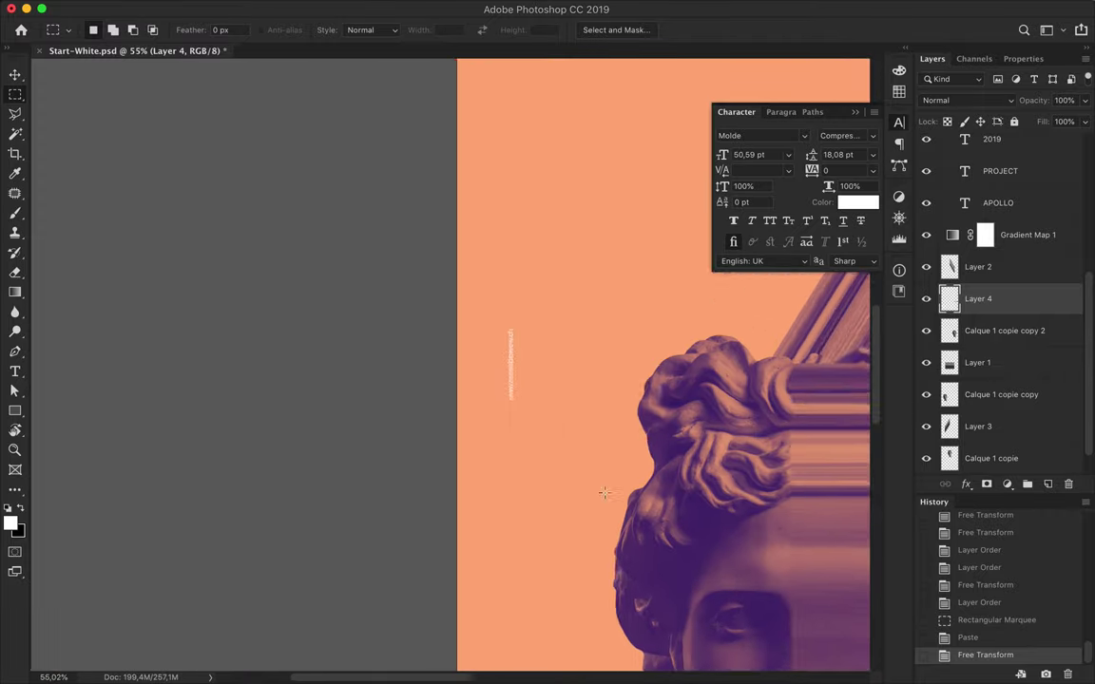
pyautogui.scroll(2, 608, 465)
pyautogui.scroll(2, 485, 361)
pyautogui.hotkey('ctrl', 'c')
pyautogui.press('Return')
pyautogui.hotkey('alt', '[')
pyautogui.hotkey('alt', '[')
pyautogui.hotkey('ctrl', 'c')
pyautogui.hotkey('ctrl', 'v')
pyautogui.hotkey('ctrl', 't')
pyautogui.moveTo(481, 381)
pyautogui.mouseDown()
pyautogui.moveTo(130, 411)
pyautogui.moveTo(333, 392)
pyautogui.mouseUp()
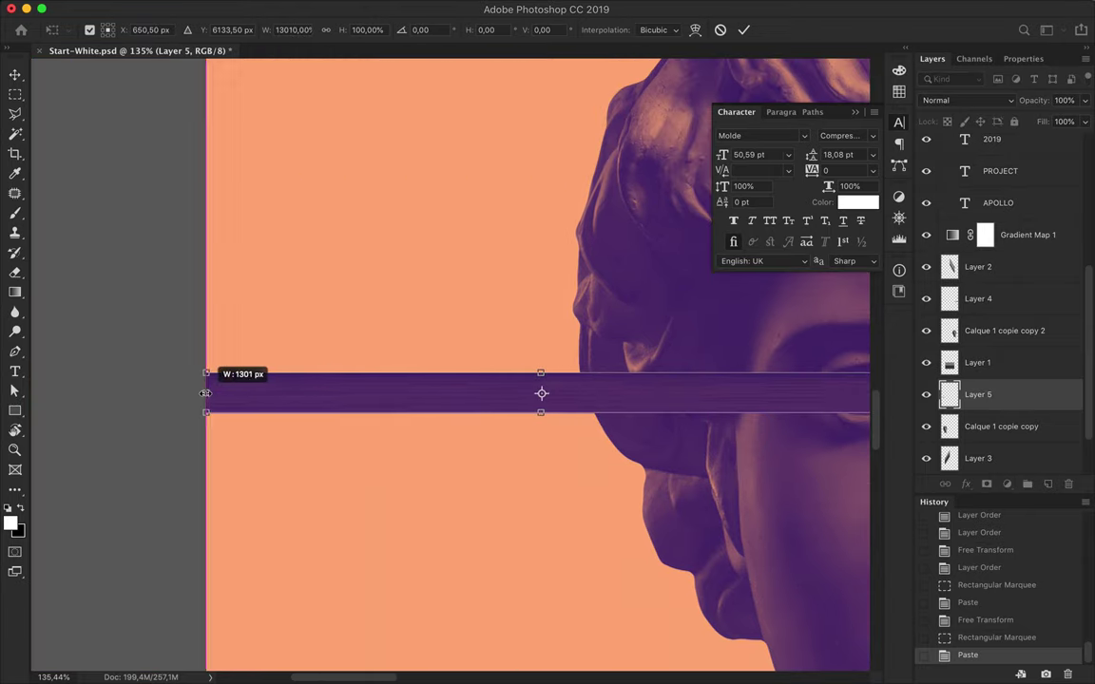
pyautogui.press('Return')
# Hide both triangle beam layers to expose the top bust.
pyautogui.hotkey('ctrl', '0')
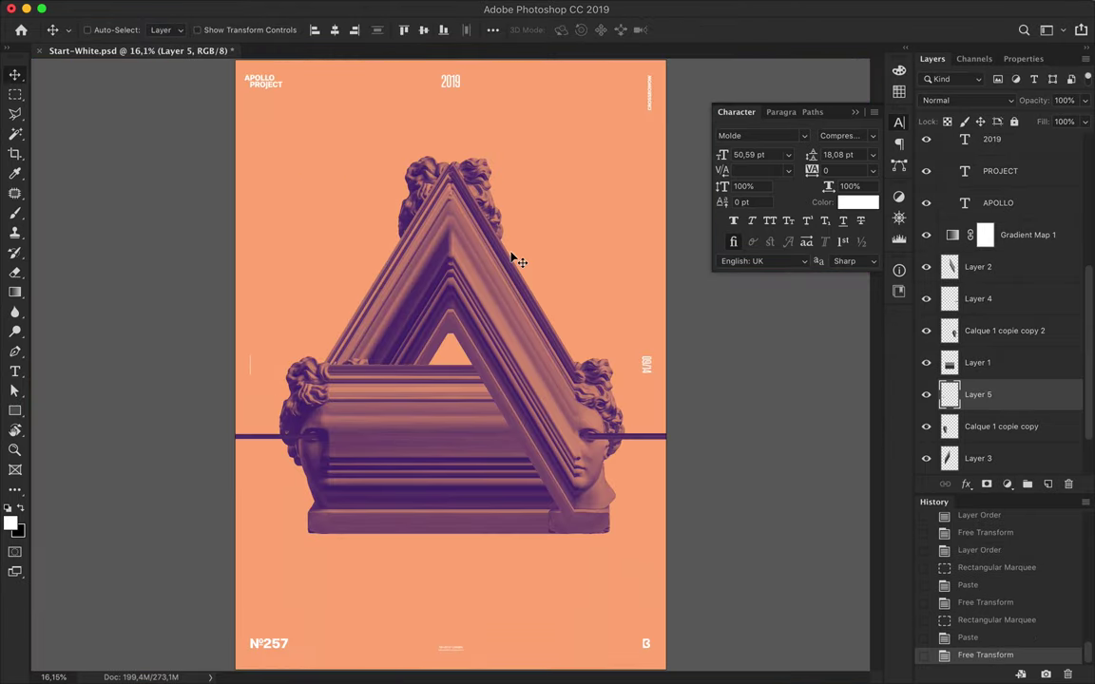
pyautogui.scroll(3, 513, 259)
pyautogui.click(452, 151)
pyautogui.click(391, 179)
pyautogui.scroll(3, 442, 122)
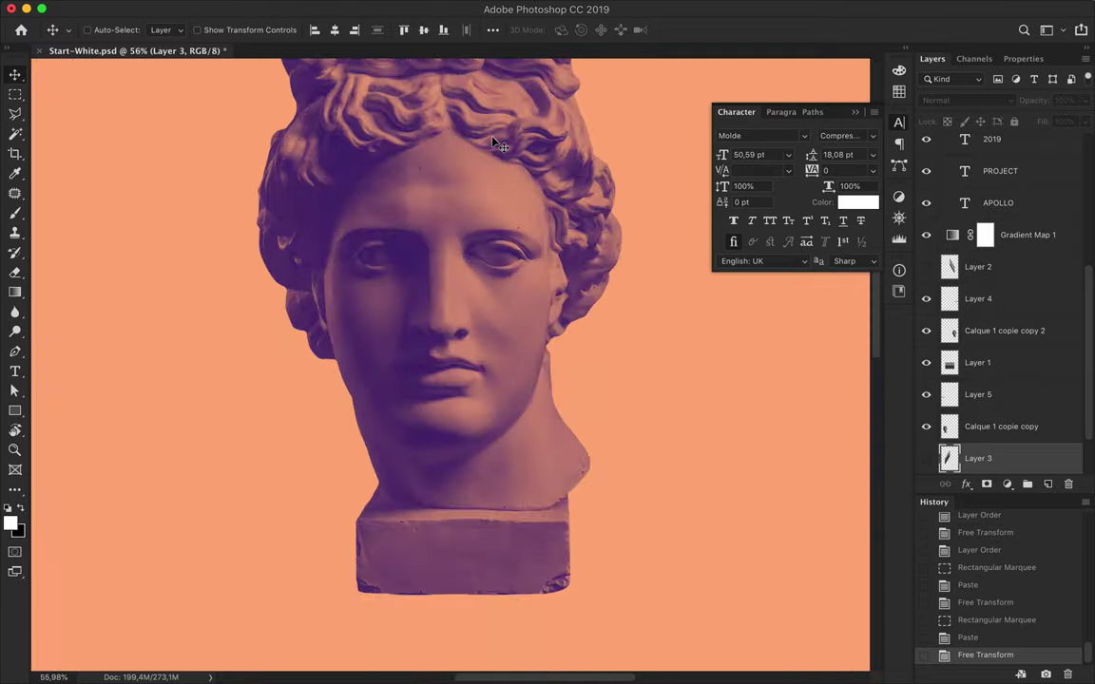
# Paste a strip from the top bust, nudge it, then delete the misplaced copy.
pyautogui.press('m')
pyautogui.scroll(2, 465, 162)
pyautogui.scroll(3, 421, 250)
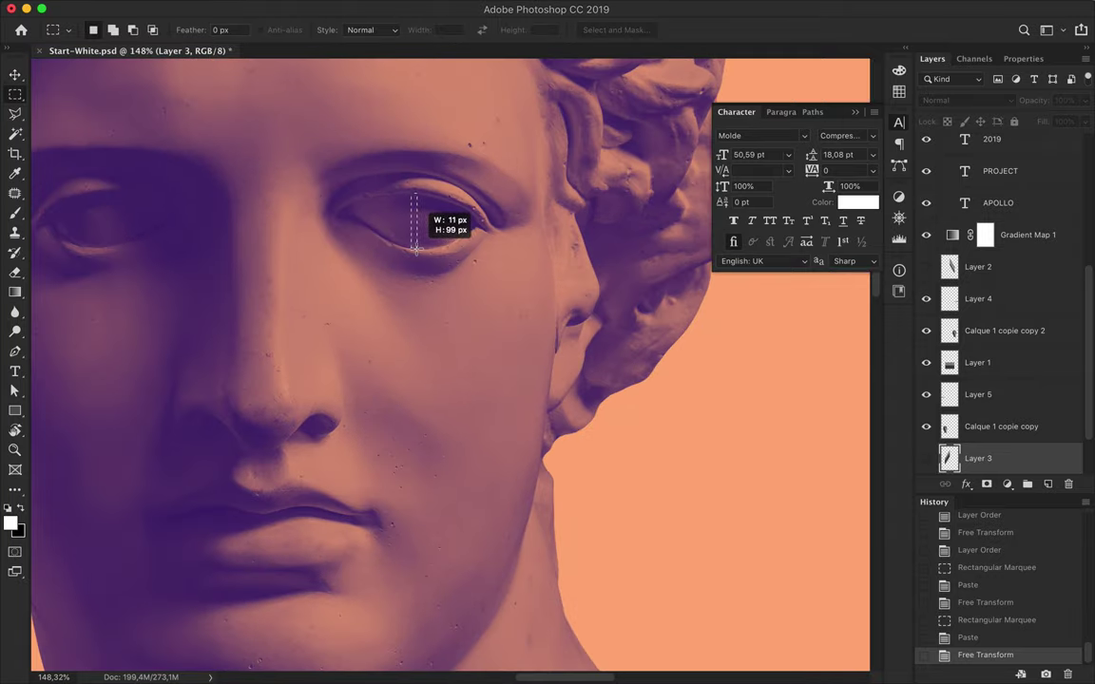
pyautogui.hotkey('ctrl', '0')
pyautogui.hotkey('ctrl', 'c')
pyautogui.hotkey('ctrl', 'v')
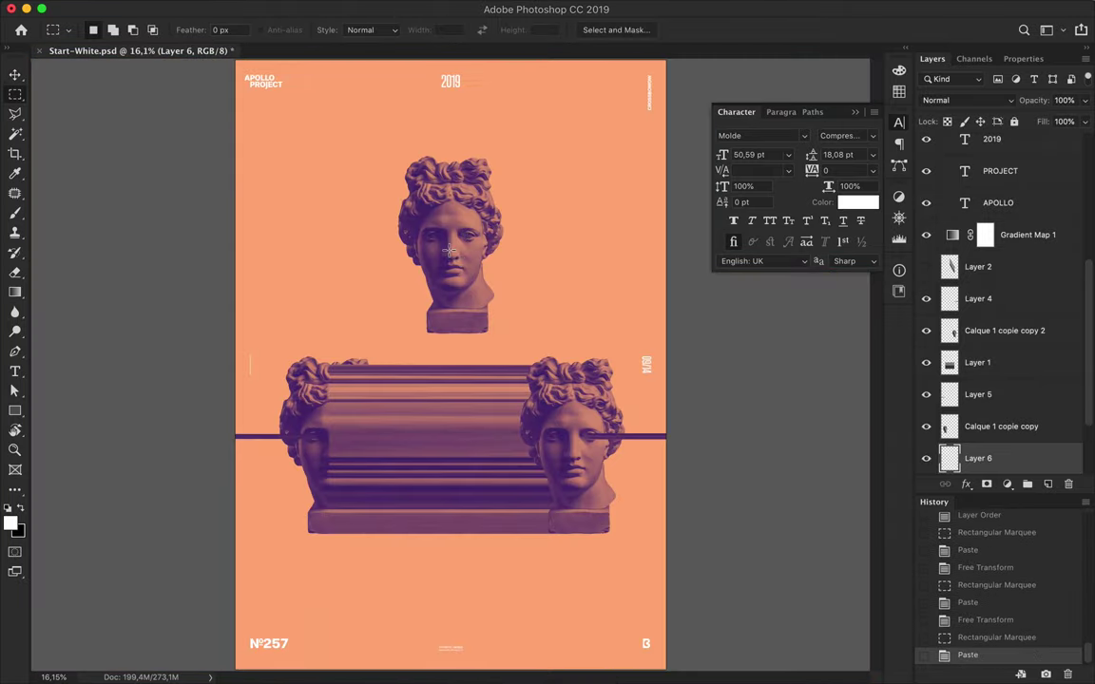
pyautogui.scroll(2, 465, 233)
pyautogui.scroll(2, 466, 233)
pyautogui.scroll(2, 467, 233)
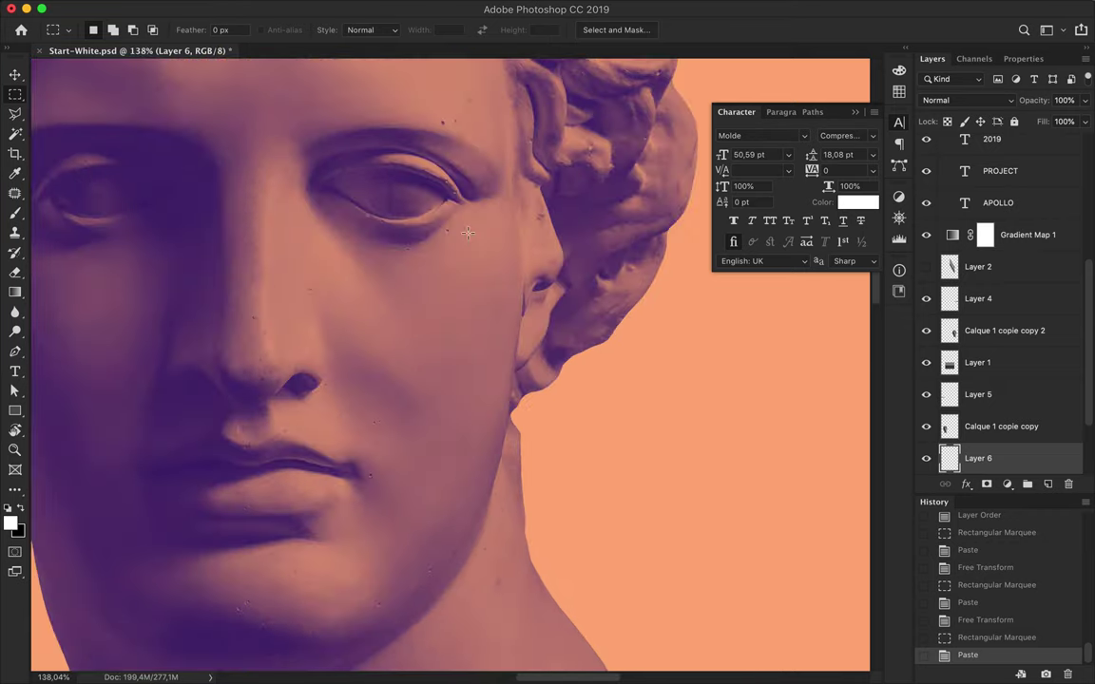
pyautogui.press('v')
pyautogui.press('Left')
pyautogui.press('m')
pyautogui.press('Delete')
# Copy a thin strip across the top bust's eye and stretch it rightward into a long bar.
pyautogui.moveTo(389, 217); pyautogui.dragTo(403, 216)
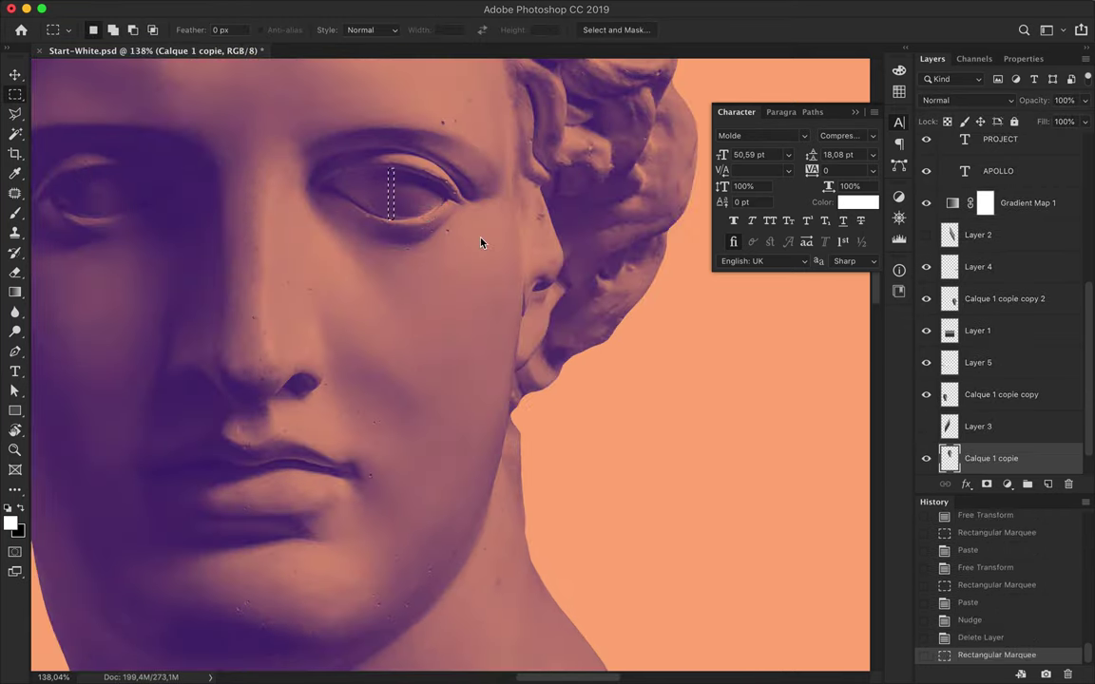
pyautogui.hotkey('ctrl', 'c')
pyautogui.hotkey('ctrl', 'v')
pyautogui.press('v')
pyautogui.hotkey('ctrl', '0')
pyautogui.hotkey('ctrl', 't')
pyautogui.moveTo(478, 155); pyautogui.dragTo(642, 151)
pyautogui.press('Return')
pyautogui.scroll(2, 392, 160)
pyautogui.scroll(3, 393, 162)
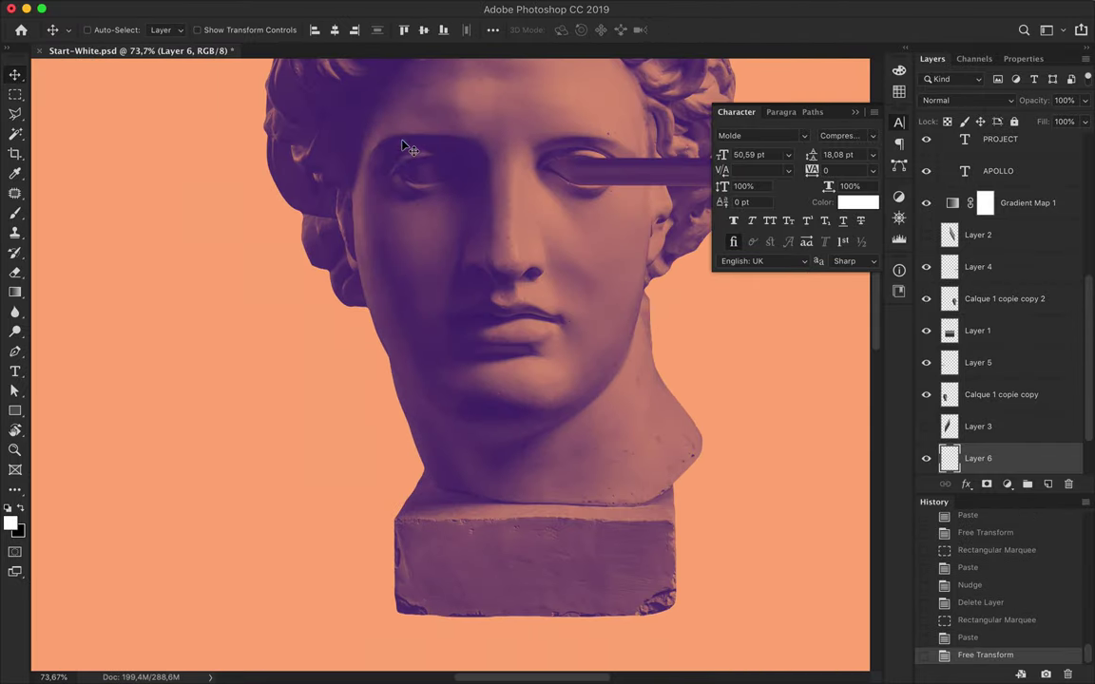
# Stretch the other eye strip left toward the poster edge, then show the triangle beams again.
pyautogui.press('m')
pyautogui.moveTo(418, 133); pyautogui.dragTo(428, 182)
pyautogui.hotkey('ctrl', 'c')
pyautogui.press('Return')
pyautogui.hotkey('ctrl', 'shift', 'c')
pyautogui.hotkey('ctrl', 'v')
pyautogui.hotkey('ctrl', 't')
pyautogui.moveTo(412, 173)
pyautogui.mouseDown()
pyautogui.moveTo(14, 191)
pyautogui.moveTo(328, 239)
pyautogui.mouseUp()
pyautogui.hotkey('ctrl', '0')
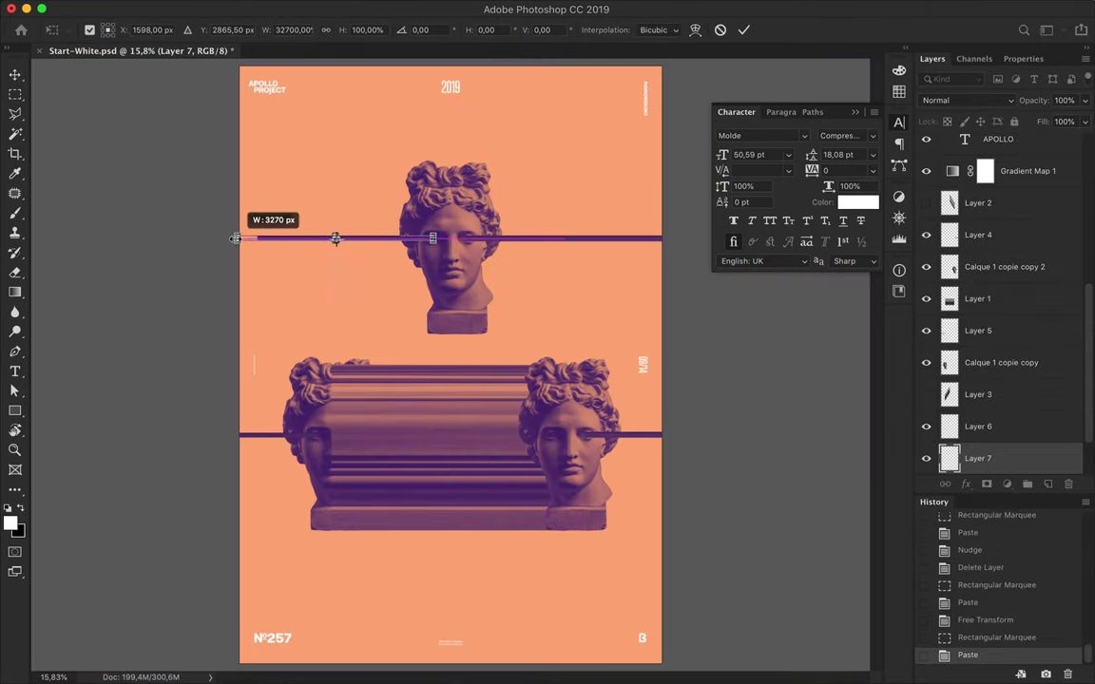
pyautogui.press('Return')
pyautogui.click(926, 234)
pyautogui.scroll(3, 422, 423)
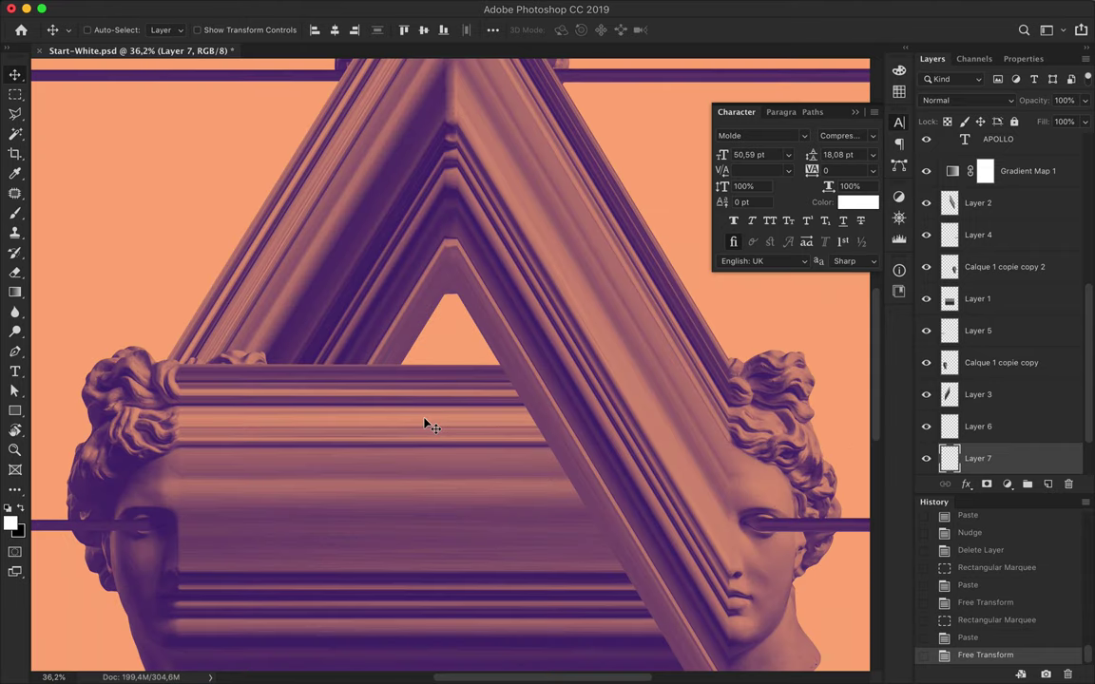
# Mask Layer 1's horizontal beam and gradient-fade it near the left bust's eye.
pyautogui.keyDown('ctrl'); pyautogui.click(406, 412); pyautogui.keyUp('ctrl')
pyautogui.hotkey('ctrl', 'm')
pyautogui.press('g')
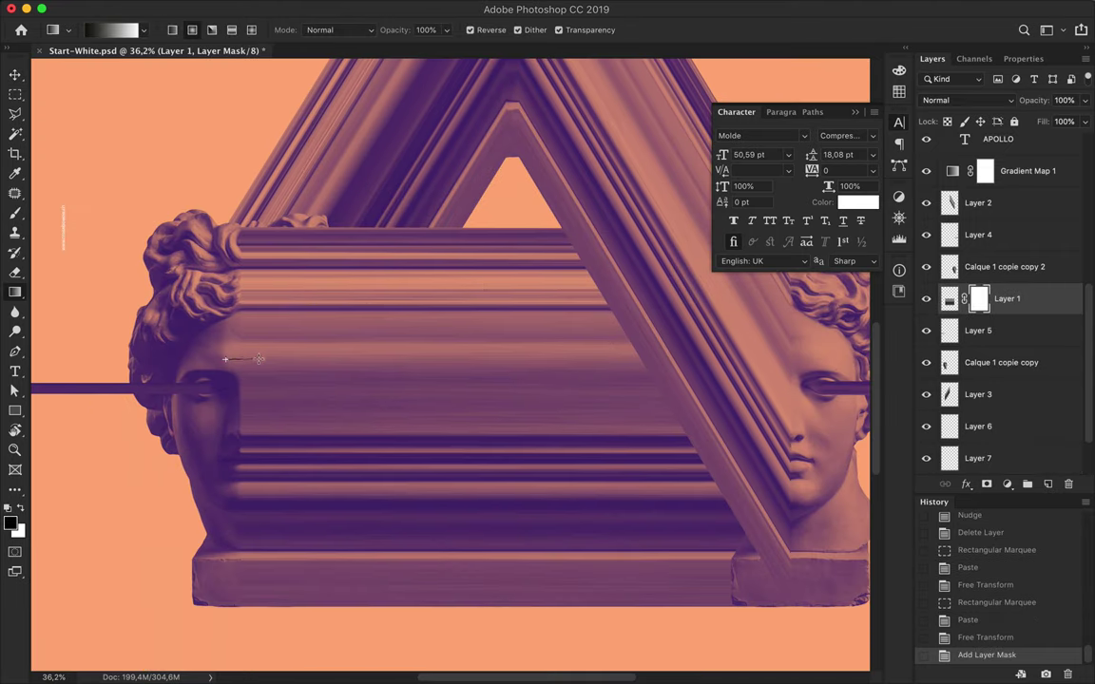
pyautogui.moveTo(202, 324); pyautogui.dragTo(239, 324)
pyautogui.hotkey('ctrl', 'z')
pyautogui.moveTo(219, 367)
pyautogui.mouseDown()
pyautogui.moveTo(264, 367)
pyautogui.moveTo(236, 350)
pyautogui.mouseUp()
pyautogui.hotkey('ctrl', 'z')
pyautogui.hscroll(3, 380, 361)
pyautogui.hscroll(3, 405, 379)
# Mask Layer 2's diagonal beam and gradient-fade it over the right bust's face.
pyautogui.keyDown('ctrl'); pyautogui.click(479, 332); pyautogui.keyUp('ctrl')
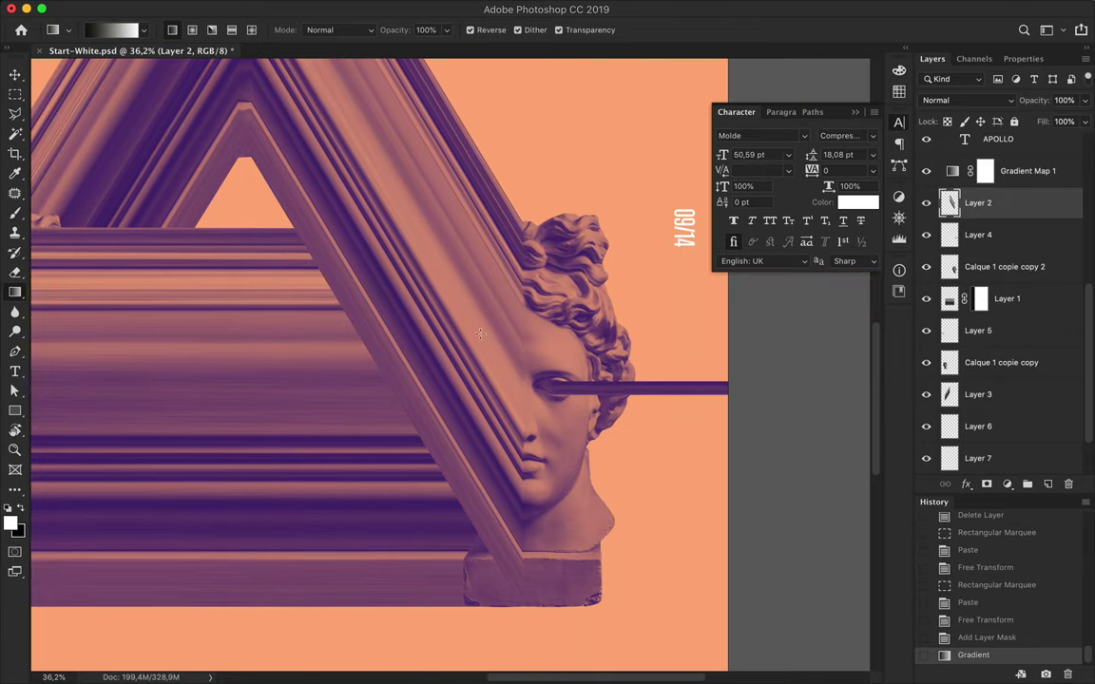
pyautogui.hotkey('ctrl', 'm')
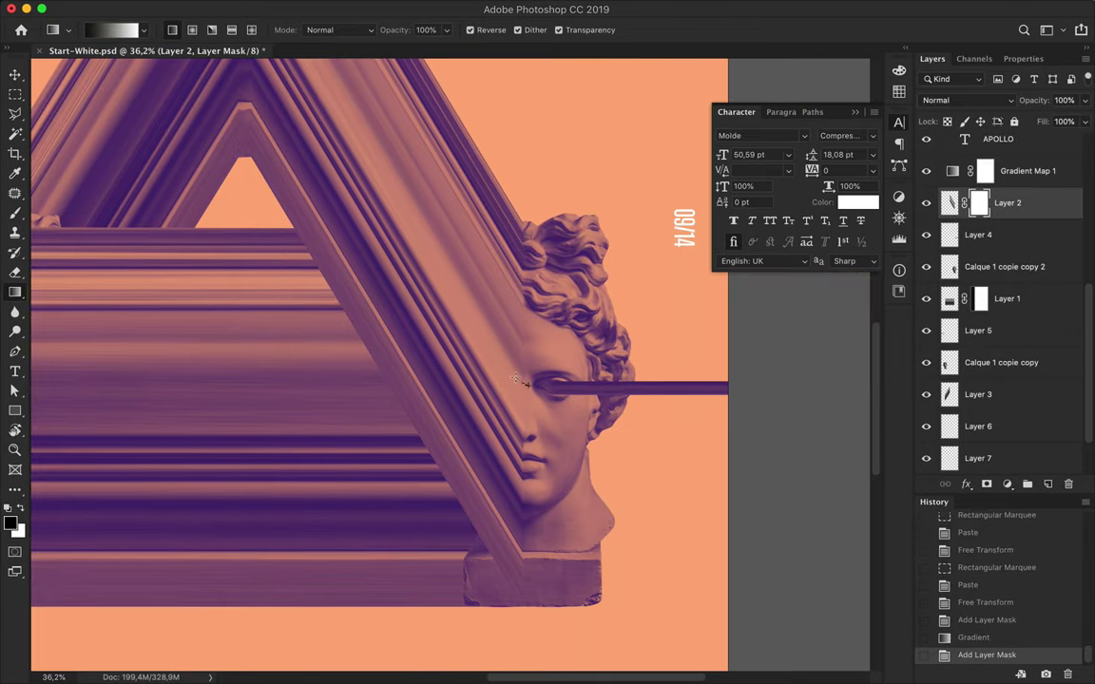
pyautogui.moveTo(473, 346); pyautogui.dragTo(458, 319)
pyautogui.hotkey('ctrl', 'z')
pyautogui.moveTo(506, 355); pyautogui.dragTo(532, 381)
pyautogui.hotkey('ctrl', 'z')
pyautogui.hotkey('ctrl', 'z')
pyautogui.hotkey('ctrl', 'z')
pyautogui.hotkey('ctrl', 'z')
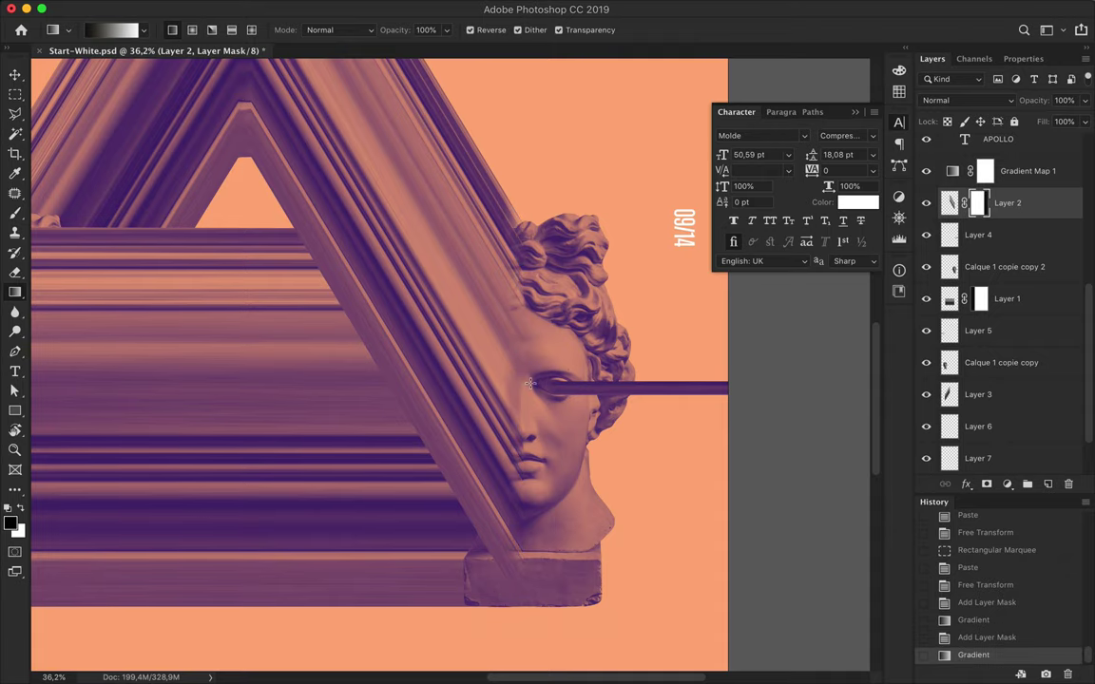
pyautogui.press('r')
pyautogui.moveTo(532, 381); pyautogui.dragTo(529, 383)
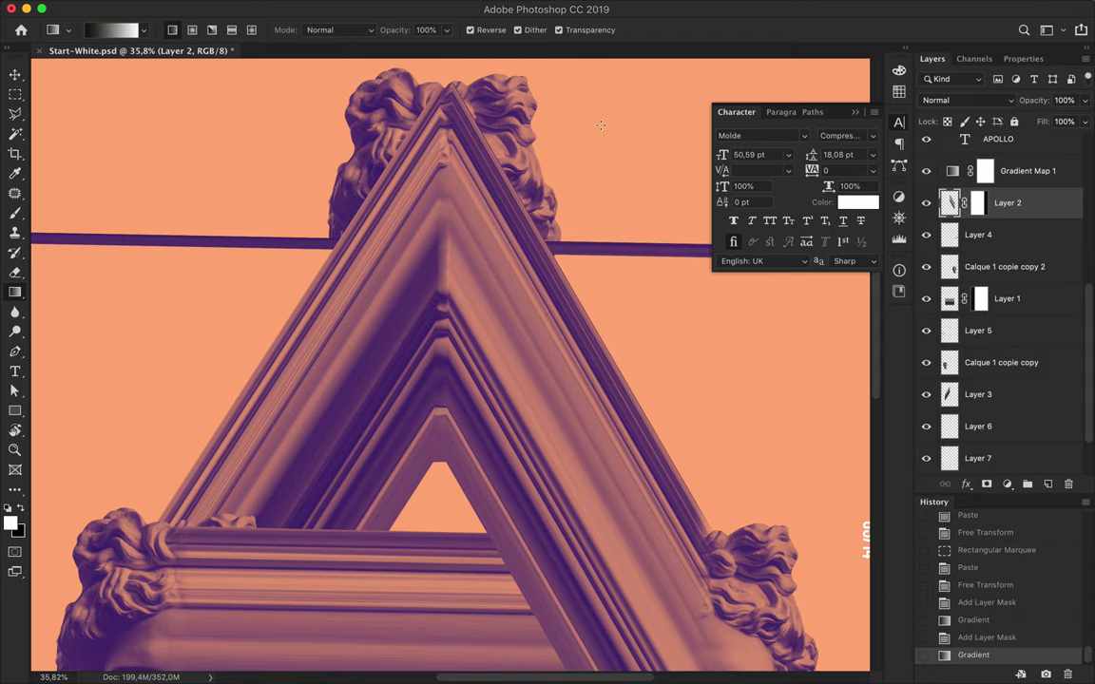
pyautogui.scroll(-1, 456, 240)
# Try and compare gradient fades on the diagonal beam's mask near the triangle's apex.
pyautogui.moveTo(683, 404); pyautogui.dragTo(689, 411)
pyautogui.hotkey('ctrl', 'z')
pyautogui.moveTo(678, 341); pyautogui.dragTo(689, 373)
pyautogui.hotkey('ctrl', 'z')
pyautogui.hotkey('ctrl', 'z')
pyautogui.hotkey('ctrl', 'shift', 'z')
pyautogui.hotkey('ctrl', 'z')
pyautogui.press('v')
pyautogui.scroll(-2, 643, 367)
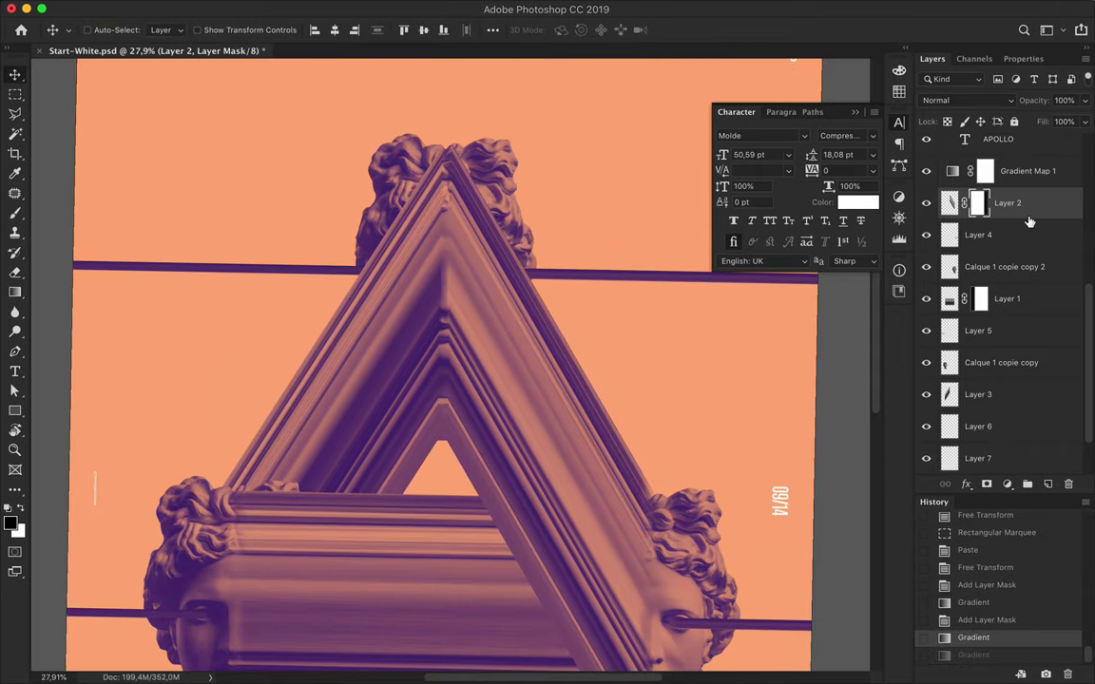
# Duplicate Layer 2 and reselect it, discarding trial selections and rectangles over the apex.
pyautogui.hotkey('ctrl', 'j')
pyautogui.click(1017, 234)
pyautogui.press('m')
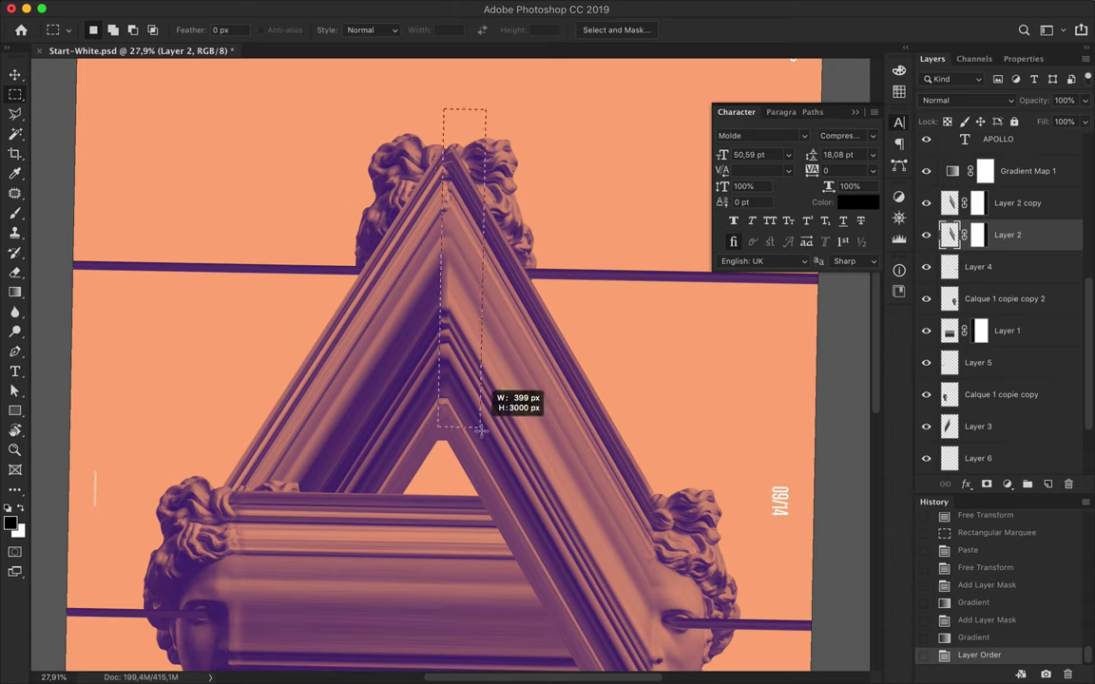
pyautogui.moveTo(493, 469); pyautogui.dragTo(493, 469)
pyautogui.hotkey('ctrl', 'z')
pyautogui.hotkey('ctrl', 'd')
pyautogui.press('u')
pyautogui.moveTo(510, 490); pyautogui.dragTo(510, 490)
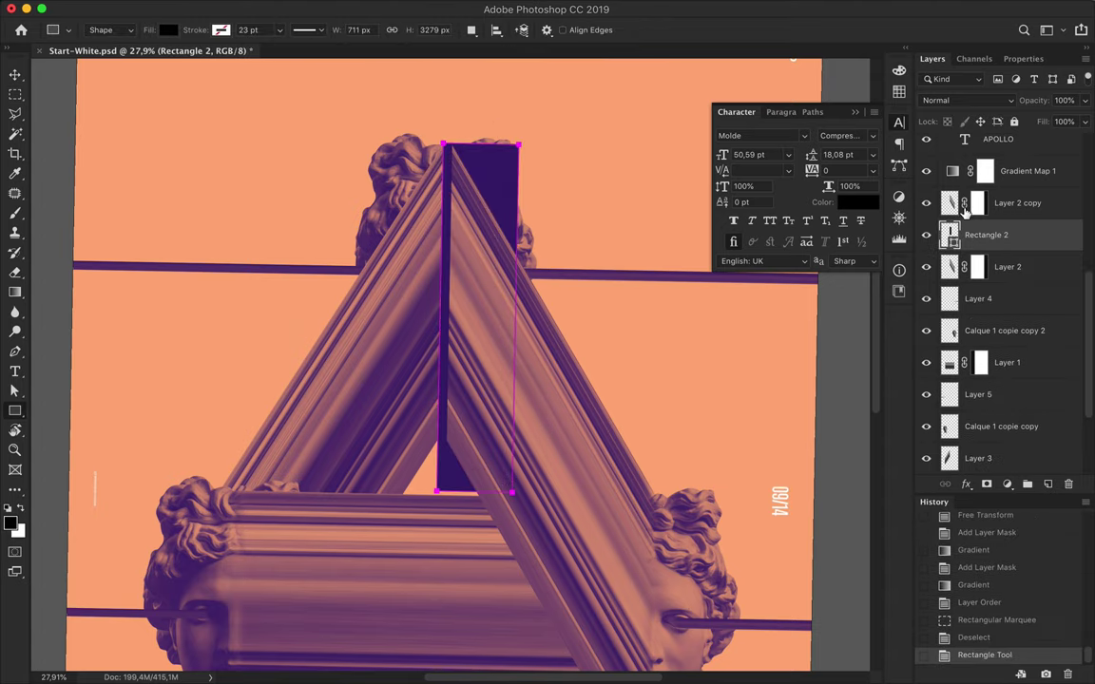
pyautogui.hotkey('ctrl', 'z')
# Erase Layer 2's mask at the apex's inner corner and set the brush size to 1040 px.
pyautogui.press('e')
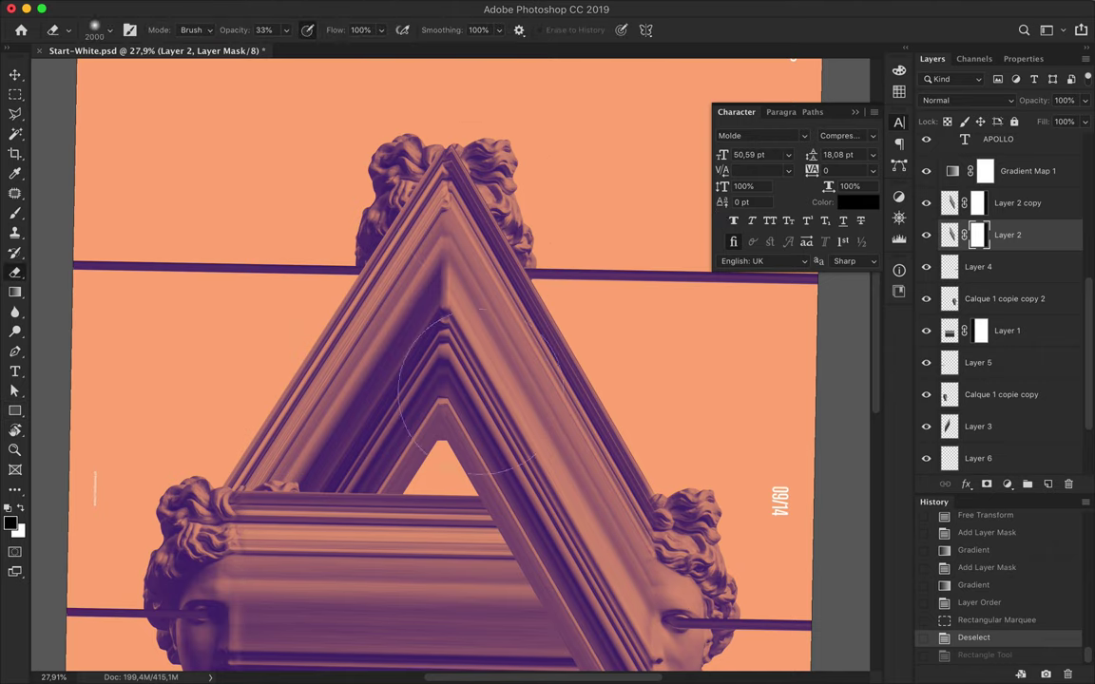
pyautogui.click(474, 436)
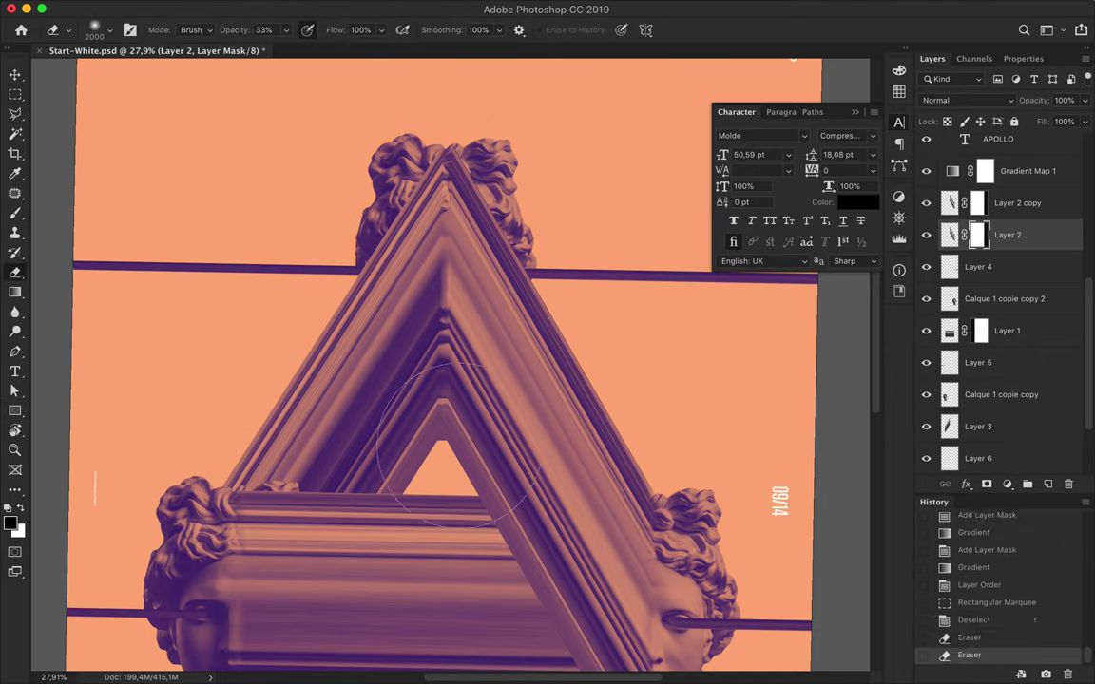
pyautogui.press('b')
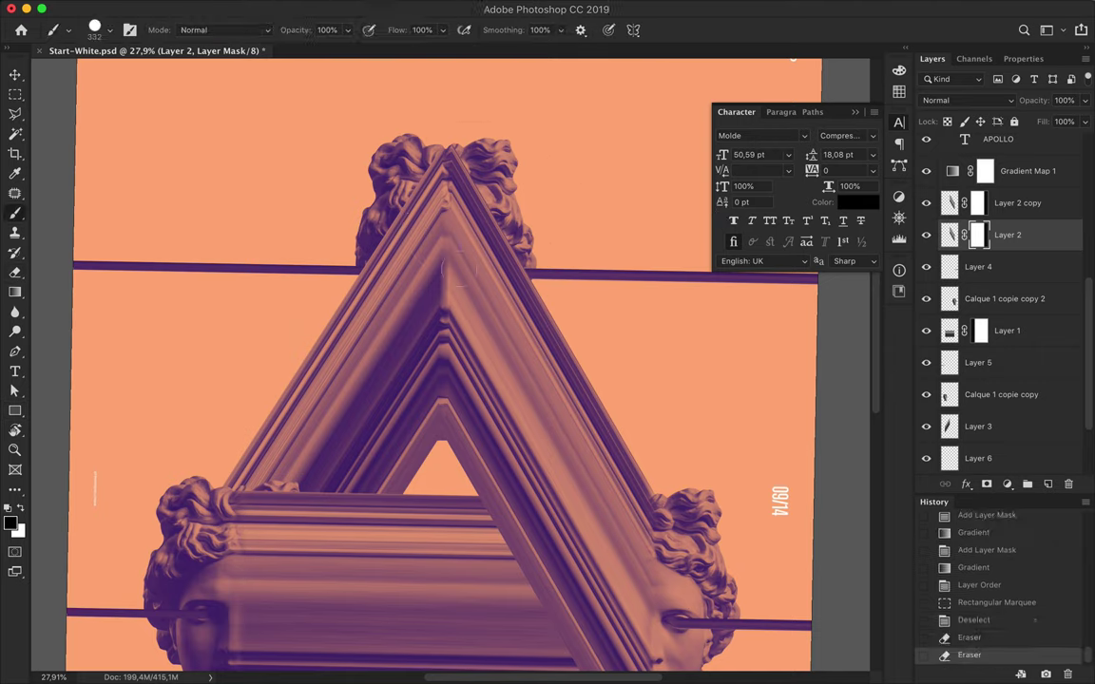
pyautogui.click(110, 30)
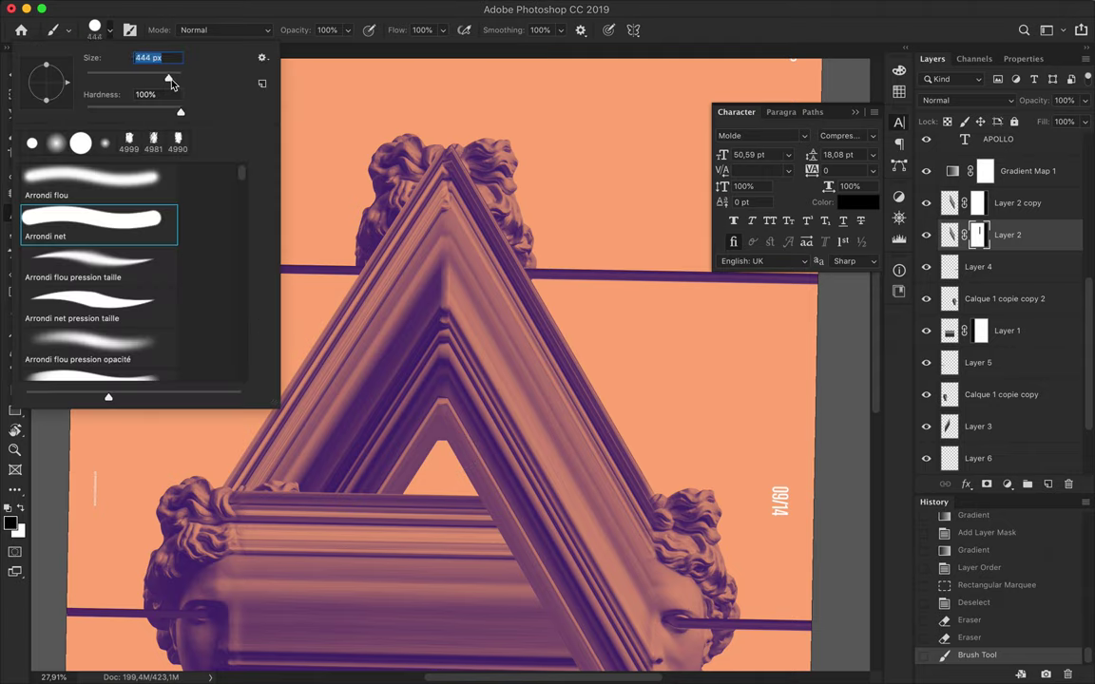
pyautogui.write('1040')
pyautogui.press('Return')
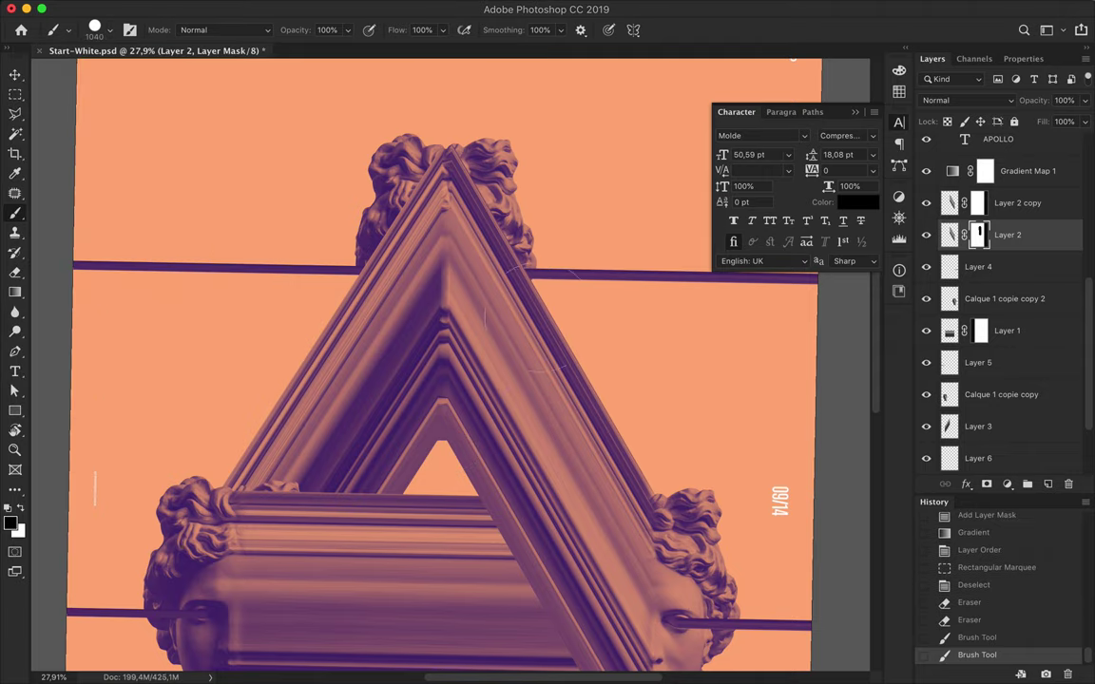
# Apply Layer 2 copy's mask and replace it with a fresh mask.
pyautogui.click(963, 203)
pyautogui.click(963, 203)
pyautogui.click(963, 203)
pyautogui.click(1068, 485)
pyautogui.press('Return')
pyautogui.click(985, 485)
# Add gradient masks to Layer 2 copy and Layer 3, comparing the results.
pyautogui.press('v')
pyautogui.press('g')
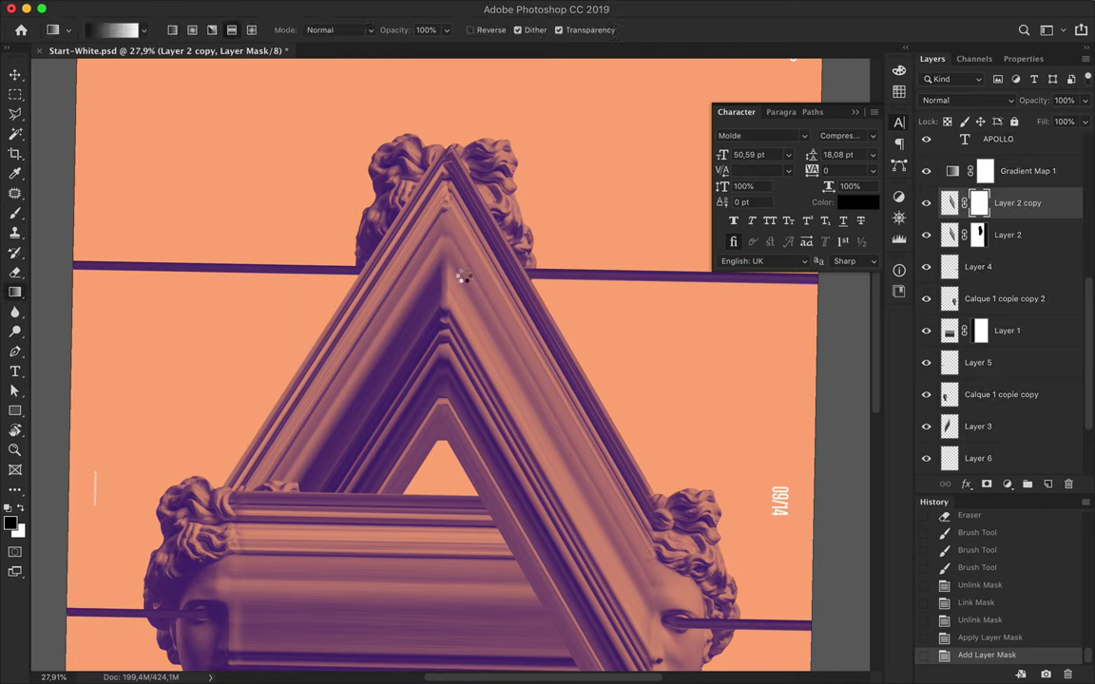
pyautogui.hotkey('ctrl', 'z')
pyautogui.hotkey('ctrl', 'z')
pyautogui.hotkey('ctrl', 'z')
pyautogui.hotkey('ctrl', 'z')
pyautogui.hotkey('ctrl', 'z')
pyautogui.hotkey('ctrl', 'z')
pyautogui.press('v')
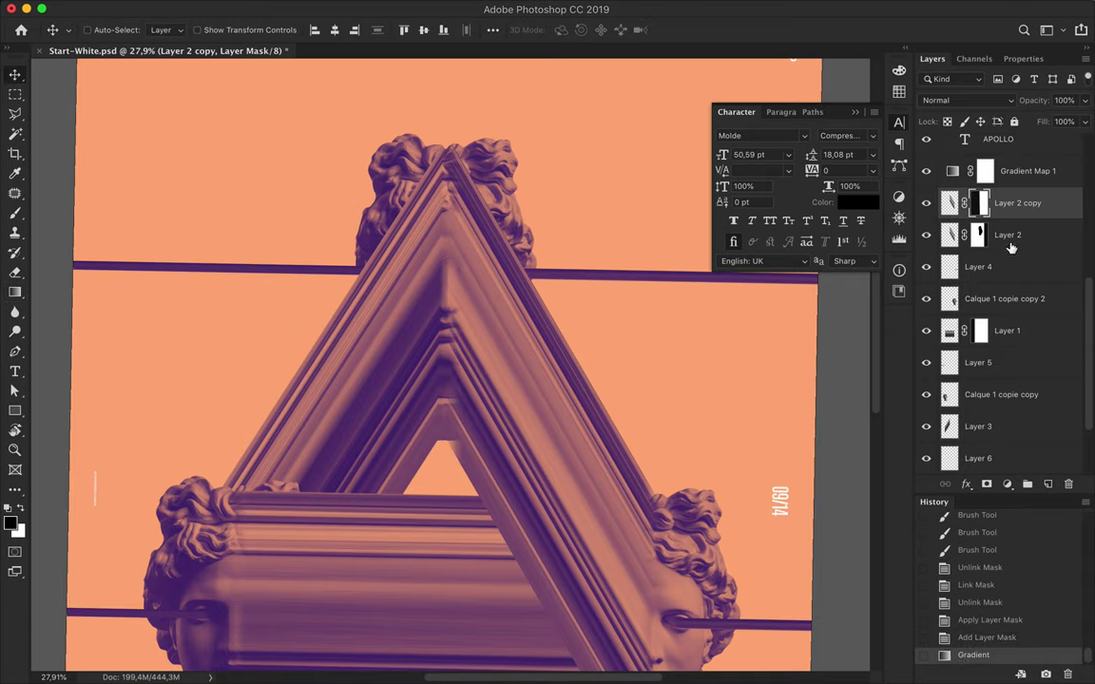
pyautogui.click(977, 425)
pyautogui.press('g')
pyautogui.press('v')
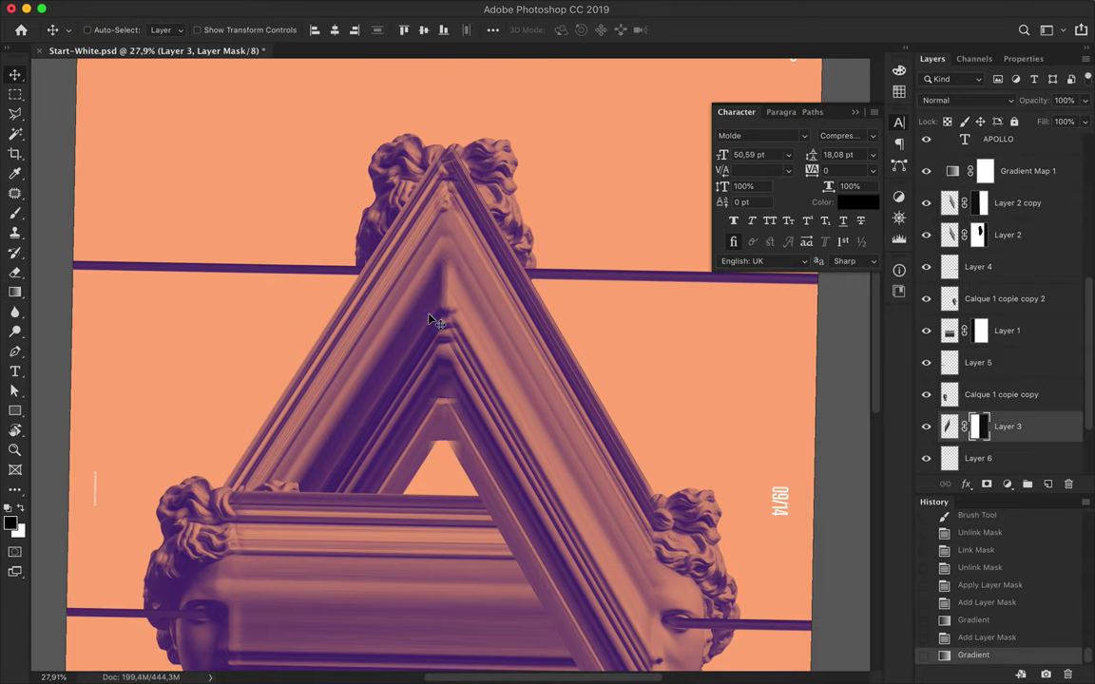
pyautogui.hotkey('ctrl', '0')
# Delete Layer 6, undo a trial merge of Layer 2 copy, and duplicate Layer 2.
pyautogui.press('Delete')
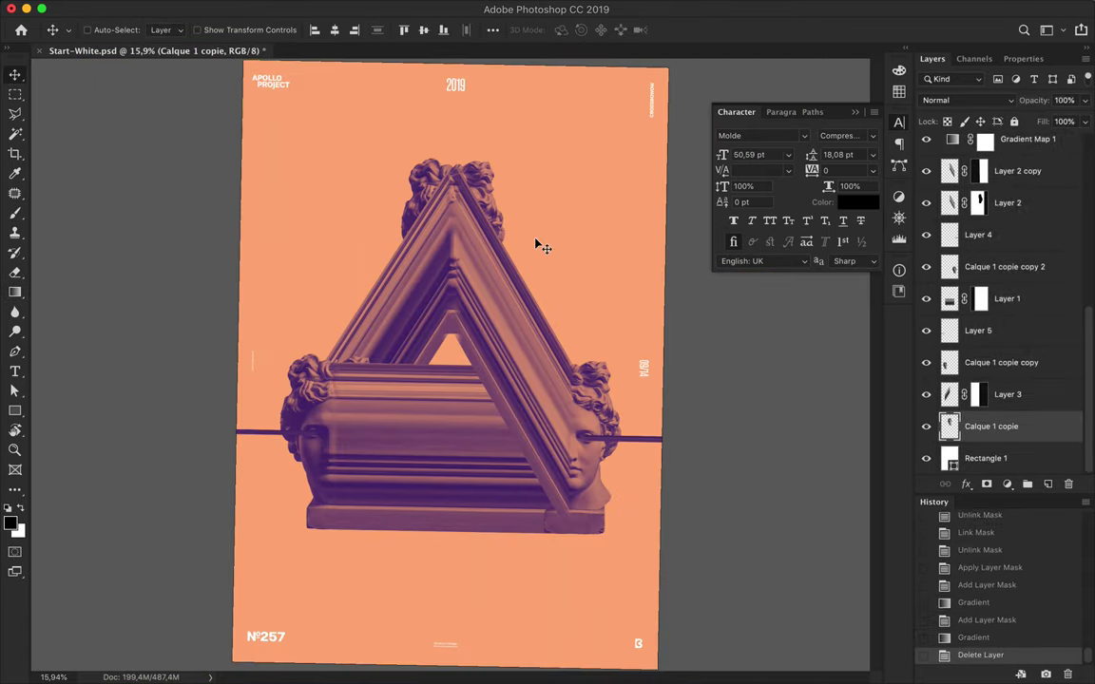
pyautogui.keyDown('ctrl'); pyautogui.click(538, 246); pyautogui.keyUp('ctrl')
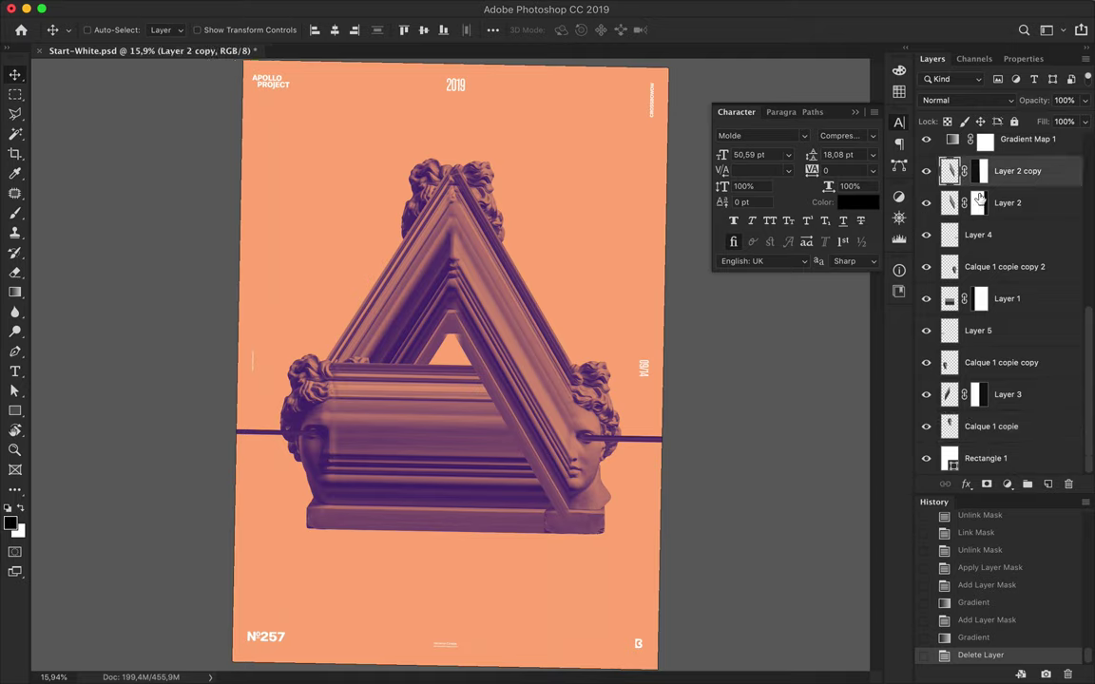
pyautogui.hotkey('ctrl', 'e')
pyautogui.click(670, 238)
pyautogui.moveTo(670, 241); pyautogui.dragTo(613, 318)
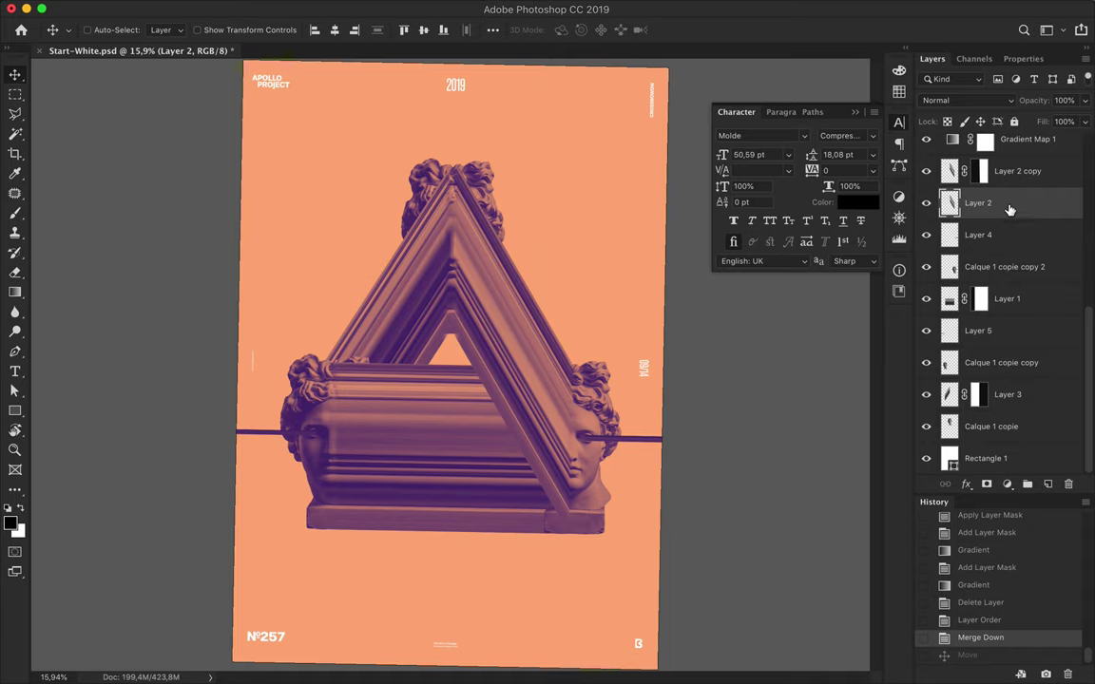
pyautogui.hotkey('ctrl', 'z')
pyautogui.moveTo(1028, 213); pyautogui.dragTo(1020, 267)
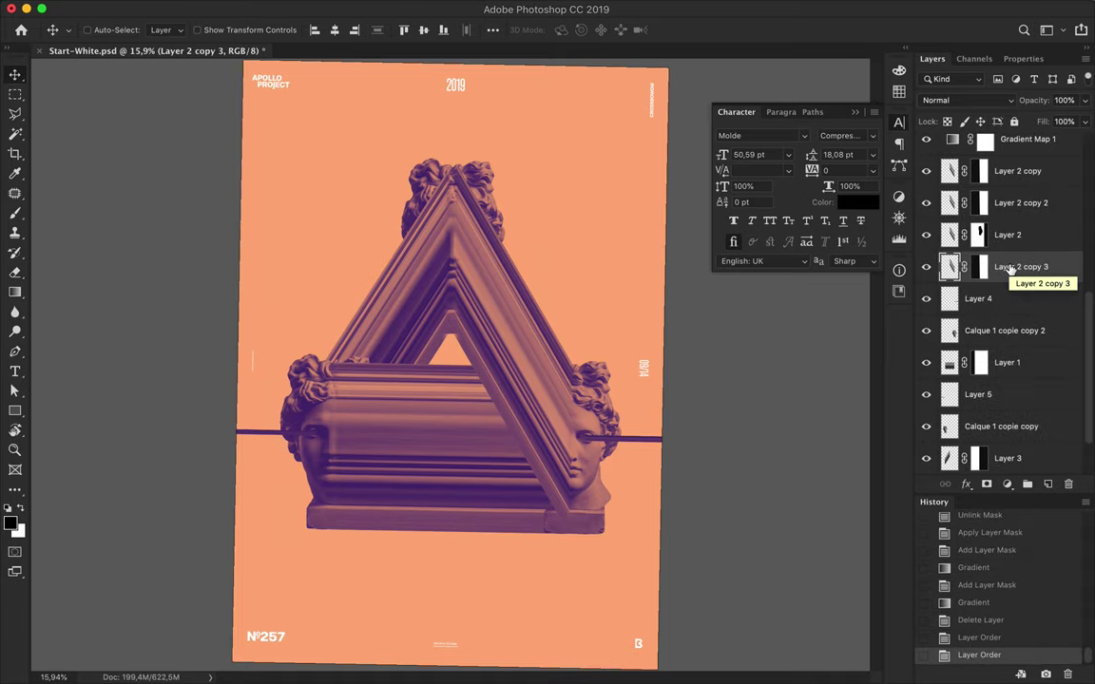
# On a new layer, paint black with a 5000 px brush inside the right beam's selection, then deselect.
pyautogui.hotkey('ctrl', 'z')
pyautogui.hotkey('ctrl', 'alt', 'shift', 'n')
pyautogui.keyDown('ctrl'); pyautogui.click(950, 235); pyautogui.keyUp('ctrl')
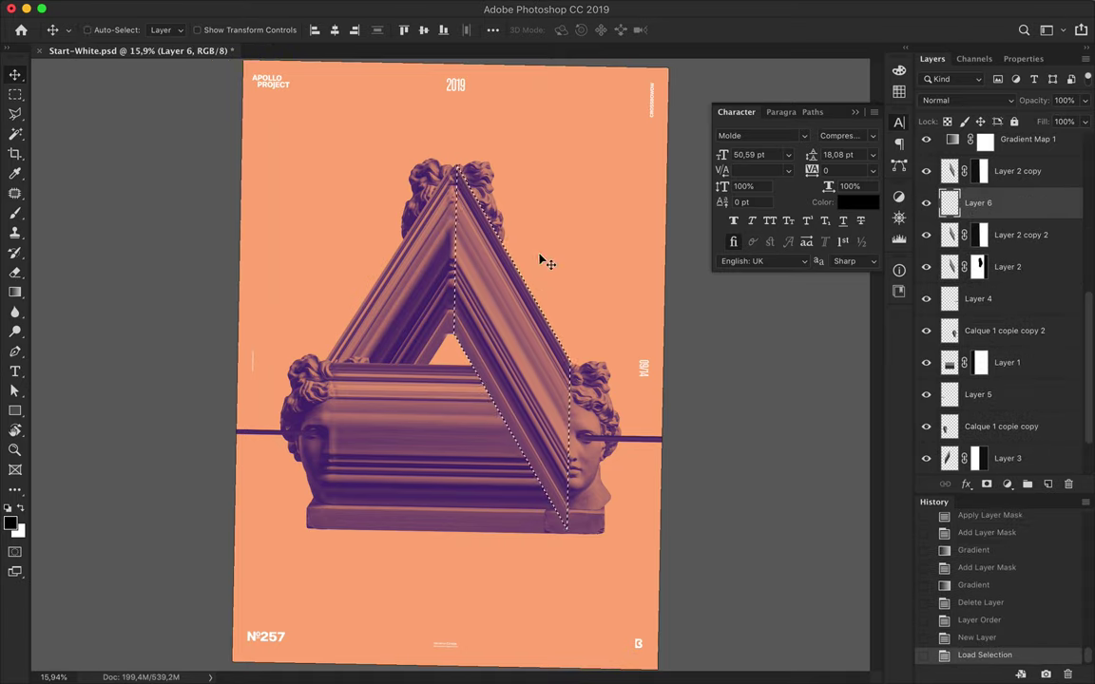
pyautogui.press('b')
pyautogui.click(102, 30)
pyautogui.press('Return')
pyautogui.moveTo(380, 333)
pyautogui.mouseDown()
pyautogui.moveTo(513, 376)
pyautogui.moveTo(526, 410)
pyautogui.mouseUp()
pyautogui.hotkey('ctrl', 'd')
pyautogui.press('m')
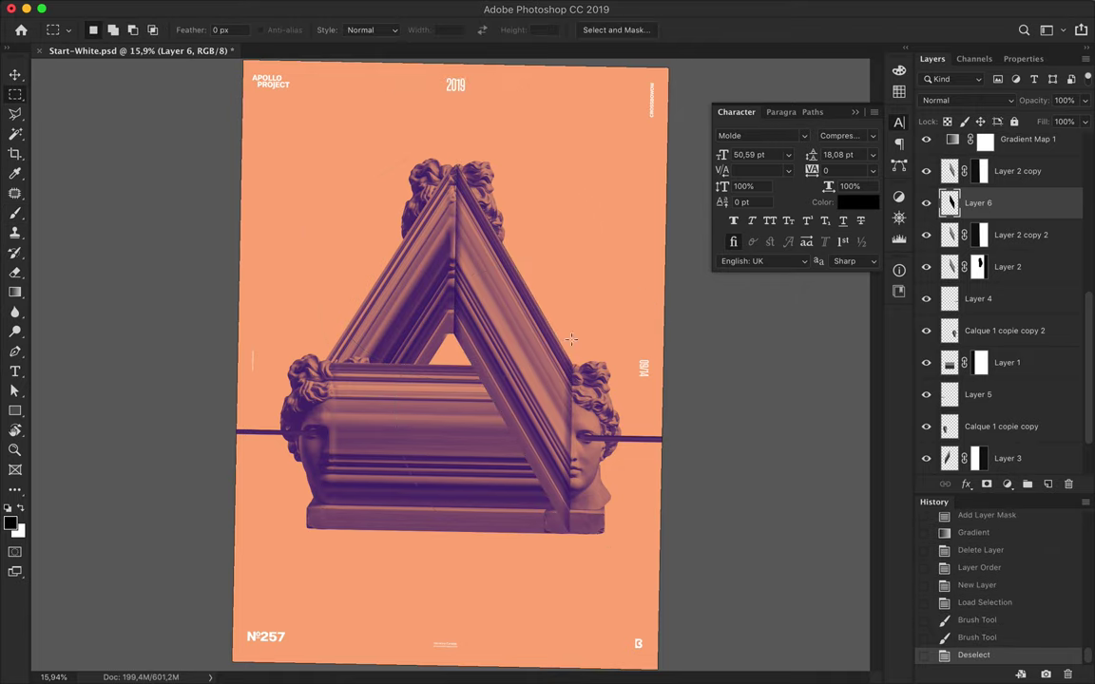
# Soften the black shadow with a Gaussian Blur of radius 76.6.
pyautogui.click(437, 7)
pyautogui.click(618, 256)
pyautogui.moveTo(765, 361); pyautogui.dragTo(768, 360)
pyautogui.click(876, 153)
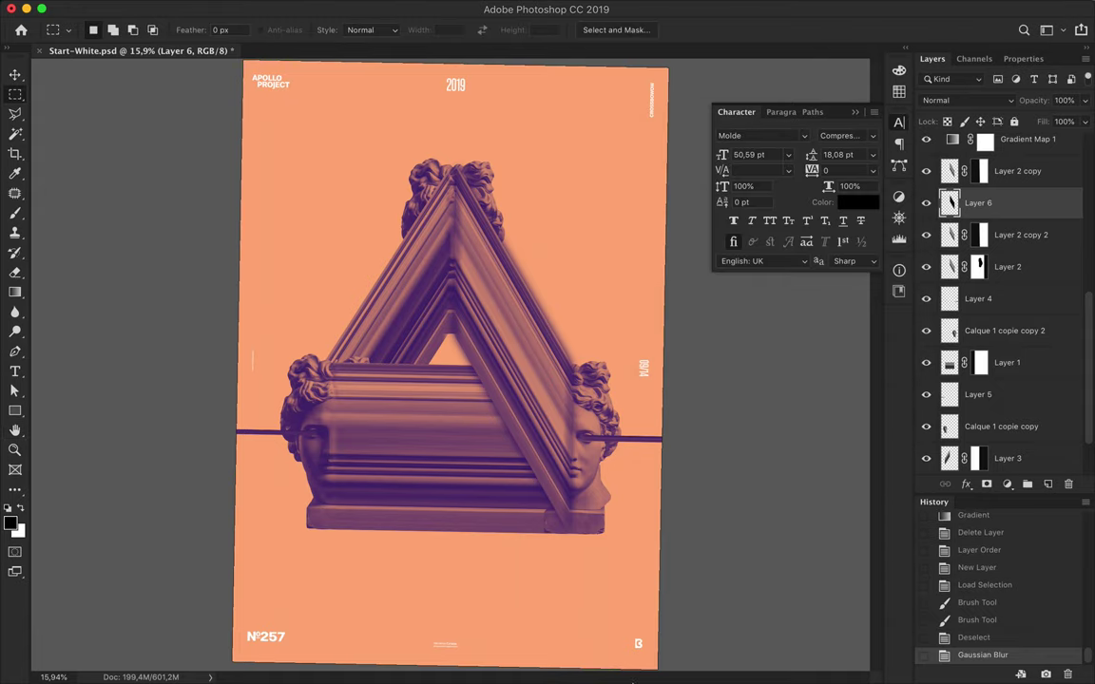
pyautogui.moveTo(532, 167); pyautogui.dragTo(533, 169)
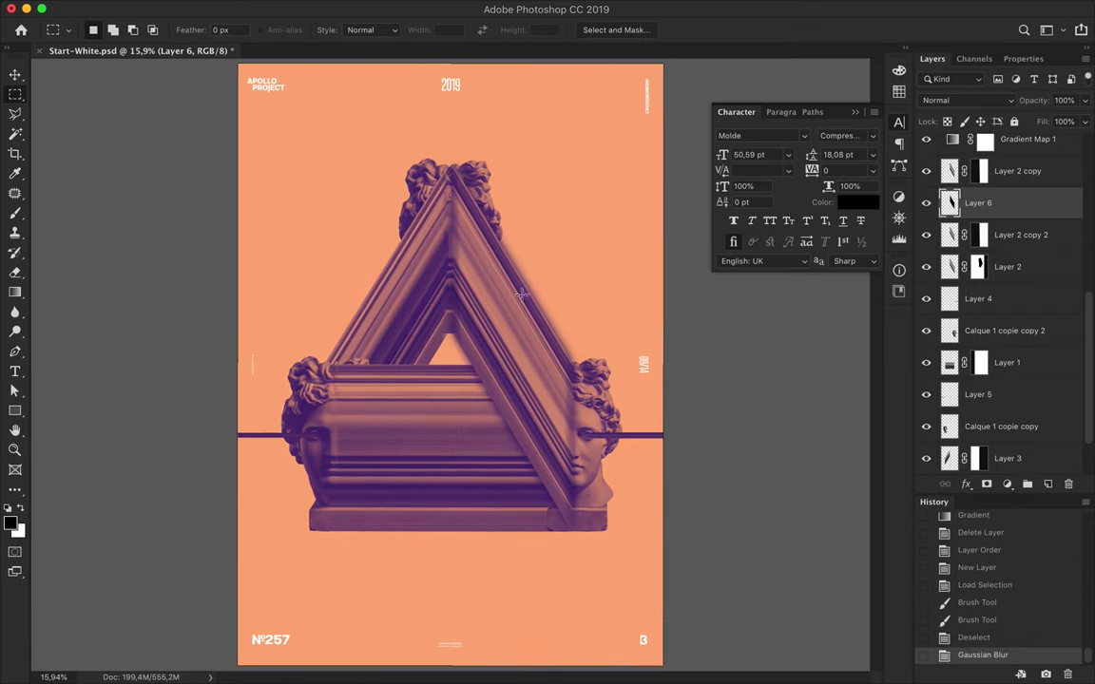
# Warp the blurred shadow so it bends along the right beam.
pyautogui.hotkey('ctrl', 't')
pyautogui.rightClick(521, 458)
pyautogui.click(556, 559)
pyautogui.moveTo(500, 418); pyautogui.dragTo(507, 407)
pyautogui.press('Return')
# Move Layer 6 below Calque 1 copie copy 2, clip it to Layer 1, and set fill to 67%.
pyautogui.hotkey('ctrl', 'alt', 'g')
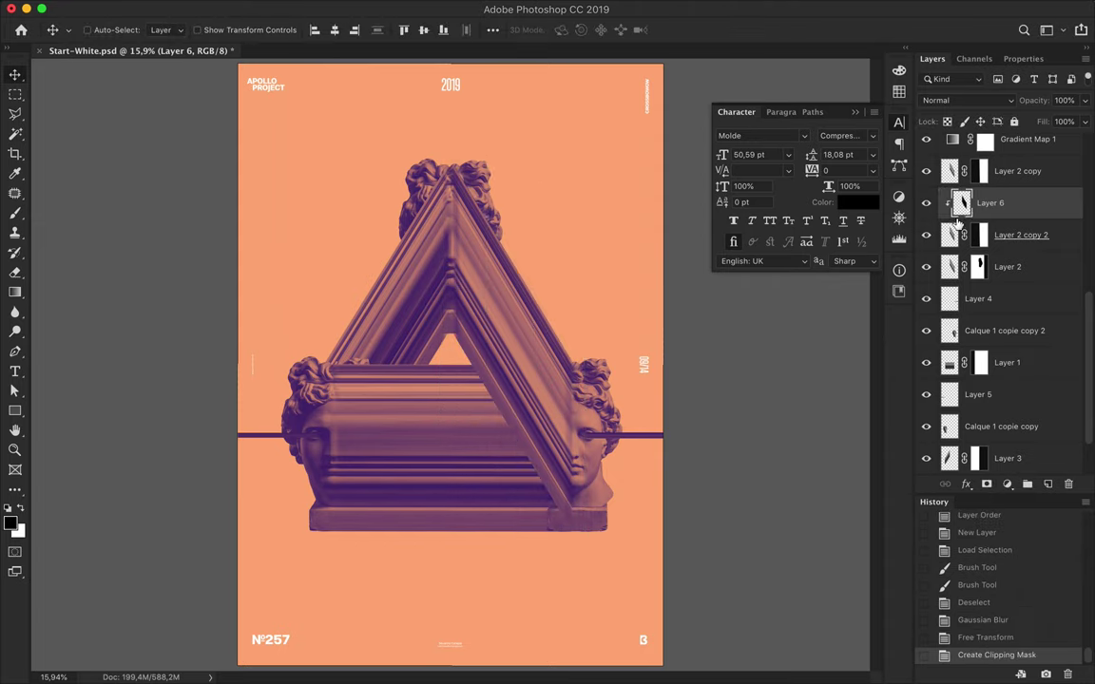
pyautogui.hotkey('ctrl', '[')
pyautogui.hotkey('ctrl', 'alt', 'g')
pyautogui.moveTo(957, 245); pyautogui.dragTo(960, 344)
pyautogui.hotkey('ctrl', 'alt', 'g')
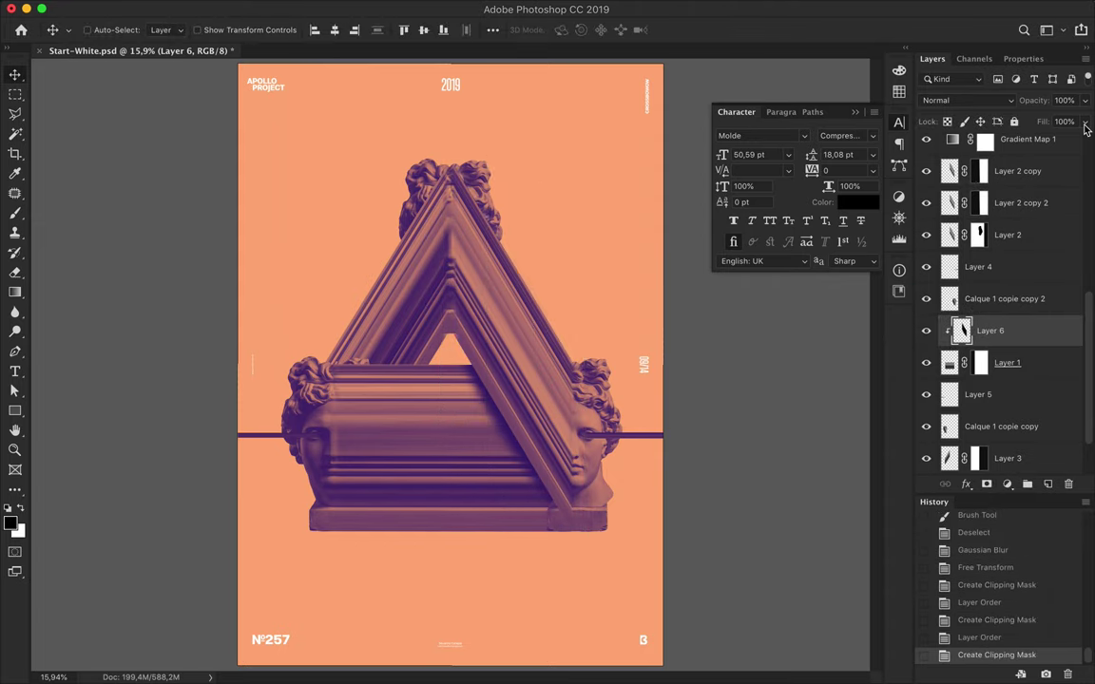
pyautogui.moveTo(1084, 121); pyautogui.dragTo(1069, 143)
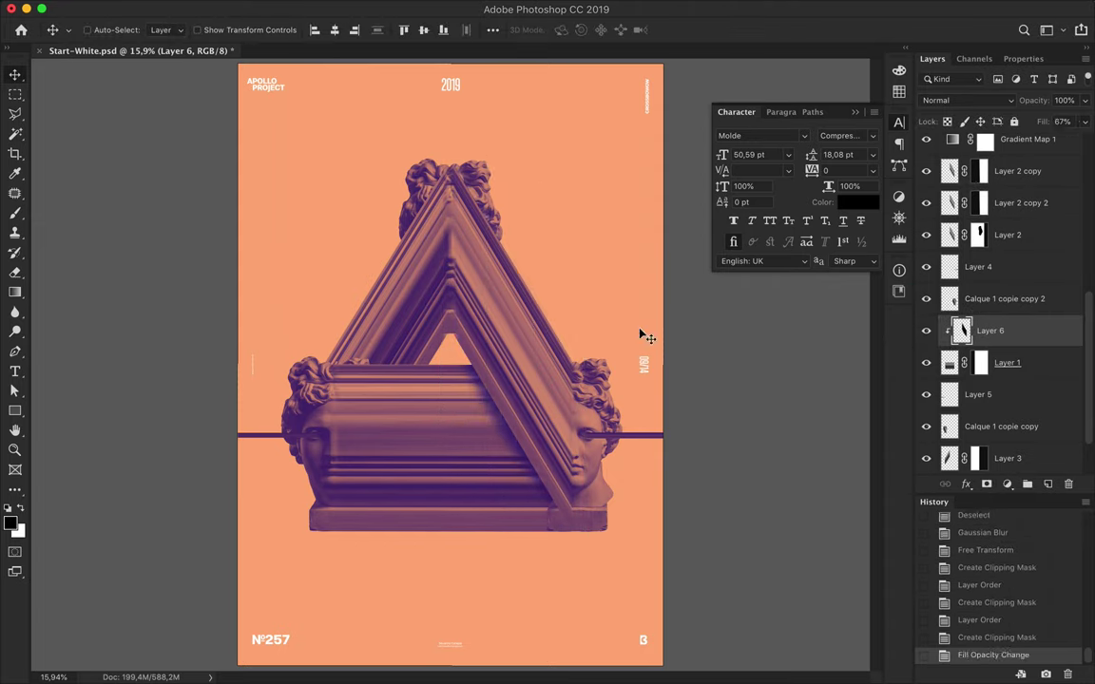
pyautogui.click(1007, 362)
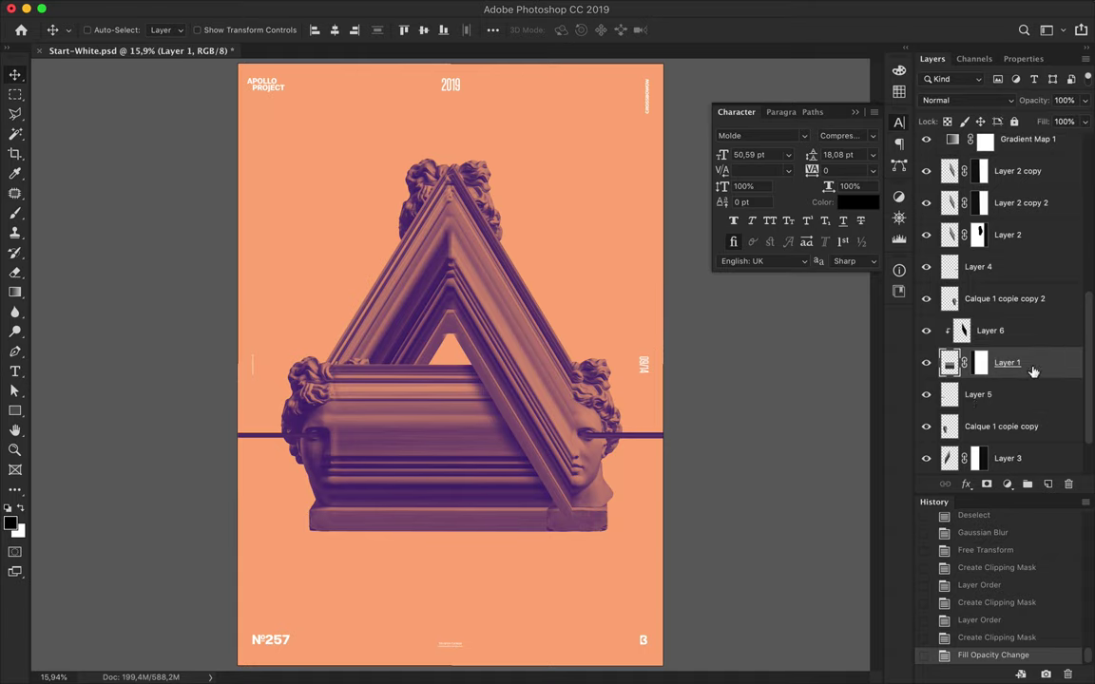
# On a new Layer 7, paint dark purple into a loaded shape selection and blur it.
pyautogui.hotkey('ctrl', 'shift', 'alt', 'n')
pyautogui.keyDown('ctrl'); pyautogui.click(981, 394); pyautogui.keyUp('ctrl')
pyautogui.press('b')
pyautogui.click(338, 448)
pyautogui.click(338, 448)
pyautogui.hotkey('ctrl', 'd')
pyautogui.press('m')
pyautogui.click(371, 10)
pyautogui.click(351, 31)
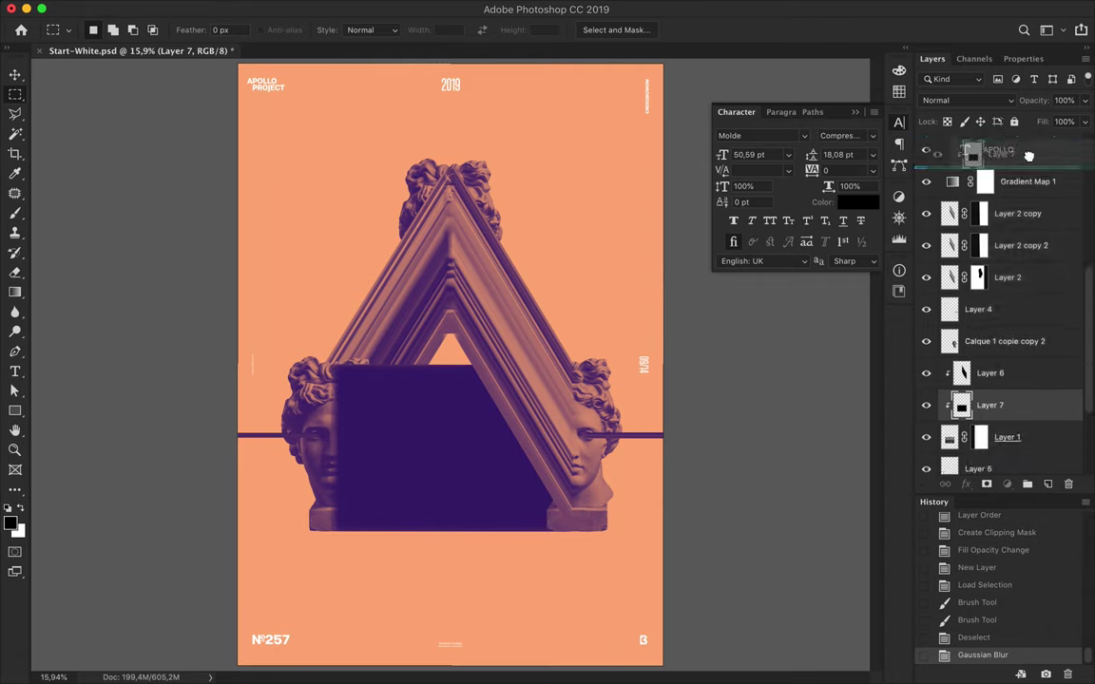
# Move Layer 7 below Calque 1 copie copy, clip it there, and warp it.
pyautogui.moveTo(1007, 369)
pyautogui.mouseDown()
pyautogui.moveTo(1003, 391)
pyautogui.moveTo(1023, 399)
pyautogui.mouseUp()
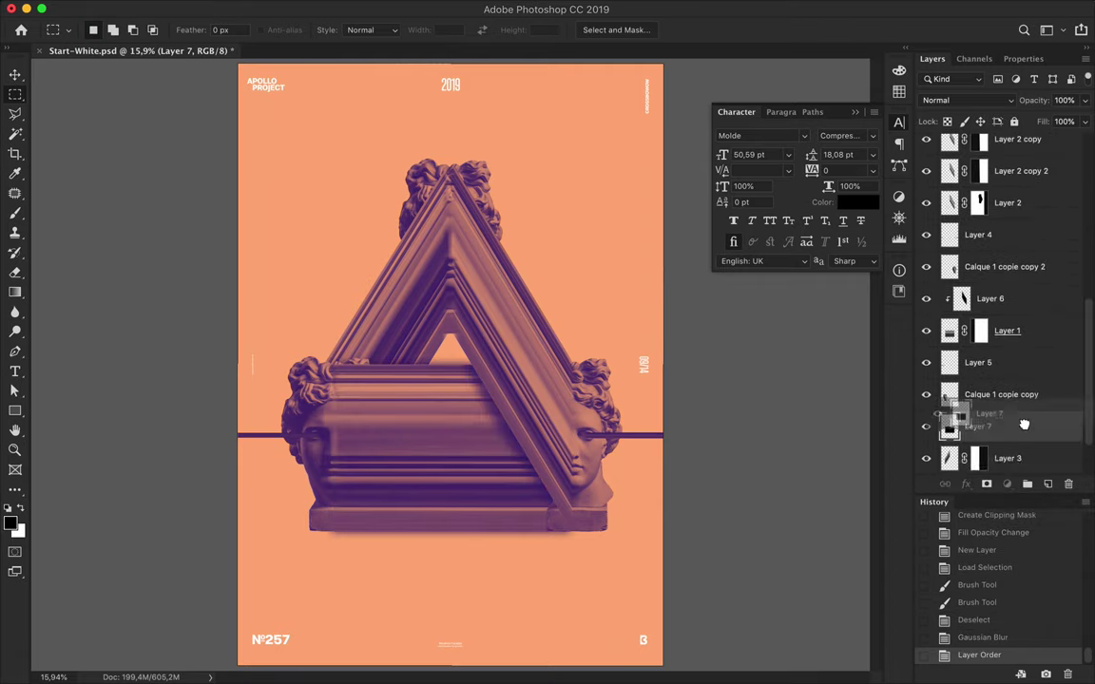
pyautogui.hotkey('ctrl', 'alt', 'g')
pyautogui.hotkey('ctrl', 't')
pyautogui.rightClick(361, 352)
pyautogui.click(428, 486)
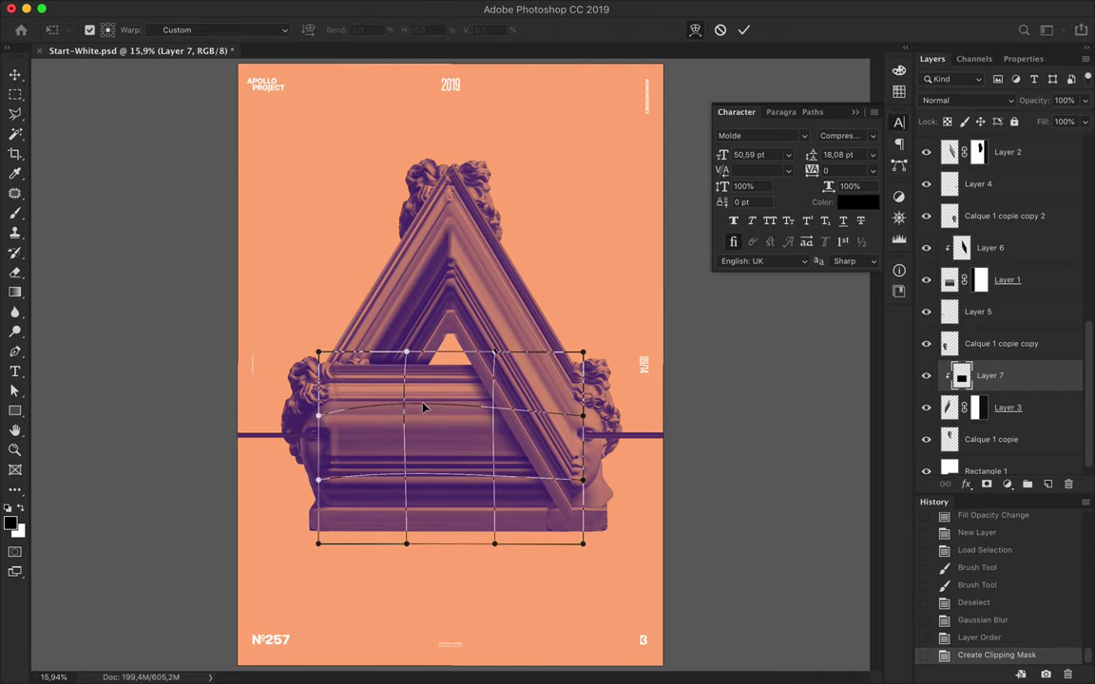
pyautogui.press('Return')
# On a new Layer 8, paint dark shading over the left head and Gaussian-blur it.
pyautogui.press('v')
pyautogui.click(998, 343)
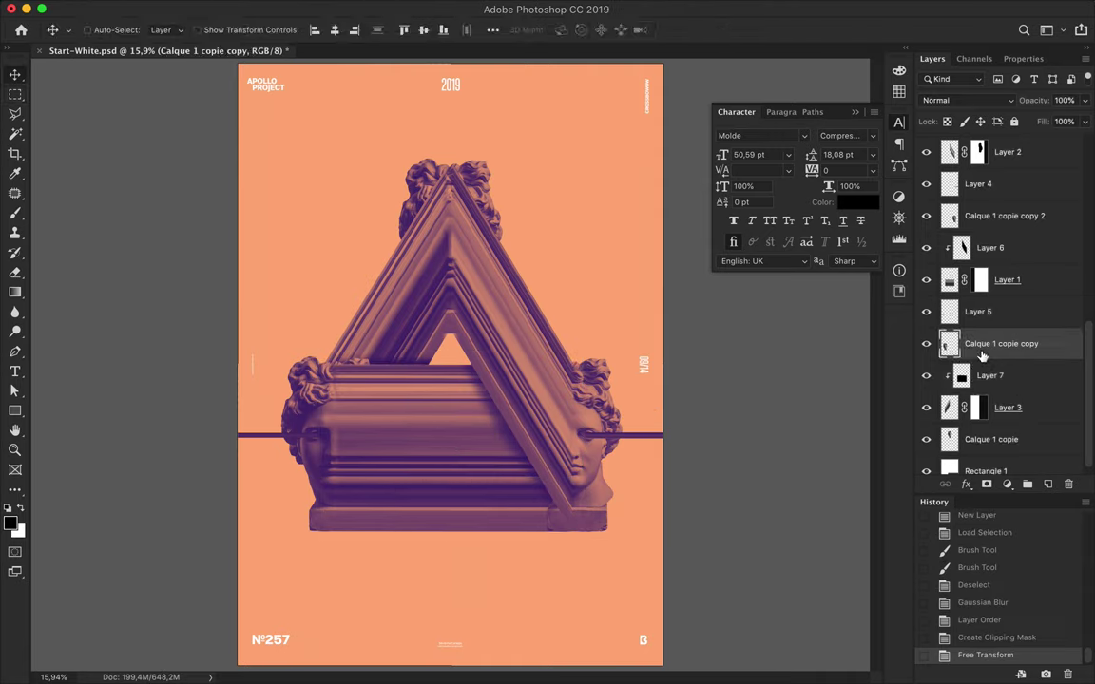
pyautogui.hotkey('ctrl', 'shift', 'alt', 'n')
pyautogui.keyDown('ctrl'); pyautogui.click(948, 375); pyautogui.keyUp('ctrl')
pyautogui.moveTo(295, 361); pyautogui.dragTo(304, 513)
pyautogui.hotkey('ctrl', 'd')
pyautogui.click(378, 9)
pyautogui.click(428, 30)
pyautogui.press('m')
# Move Layer 8 beneath Layer 7, clip it, and warp it along the triangle's upper left.
pyautogui.moveTo(978, 343); pyautogui.dragTo(969, 415)
pyautogui.hotkey('ctrl', 'alt', 'g')
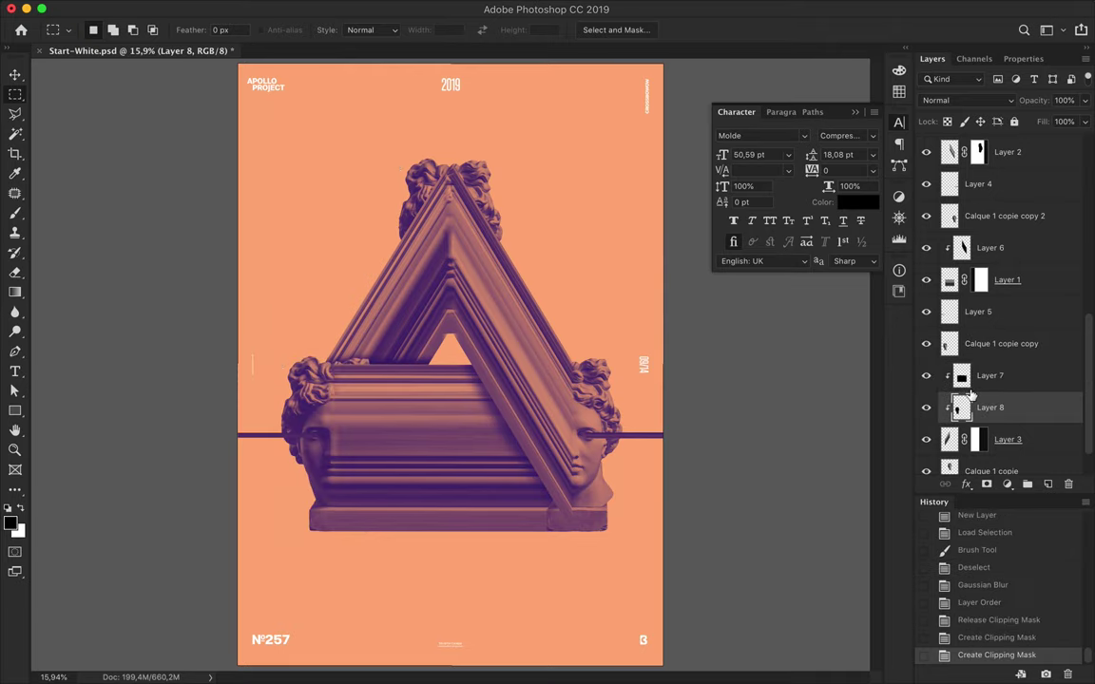
pyautogui.hotkey('ctrl', 't')
pyautogui.rightClick(302, 340)
pyautogui.click(342, 466)
pyautogui.moveTo(314, 380); pyautogui.dragTo(371, 359)
pyautogui.press('Return')
# Place a Layer 6 copy above Calque 1 copie copy 2, clip it, and warp it.
pyautogui.press('v')
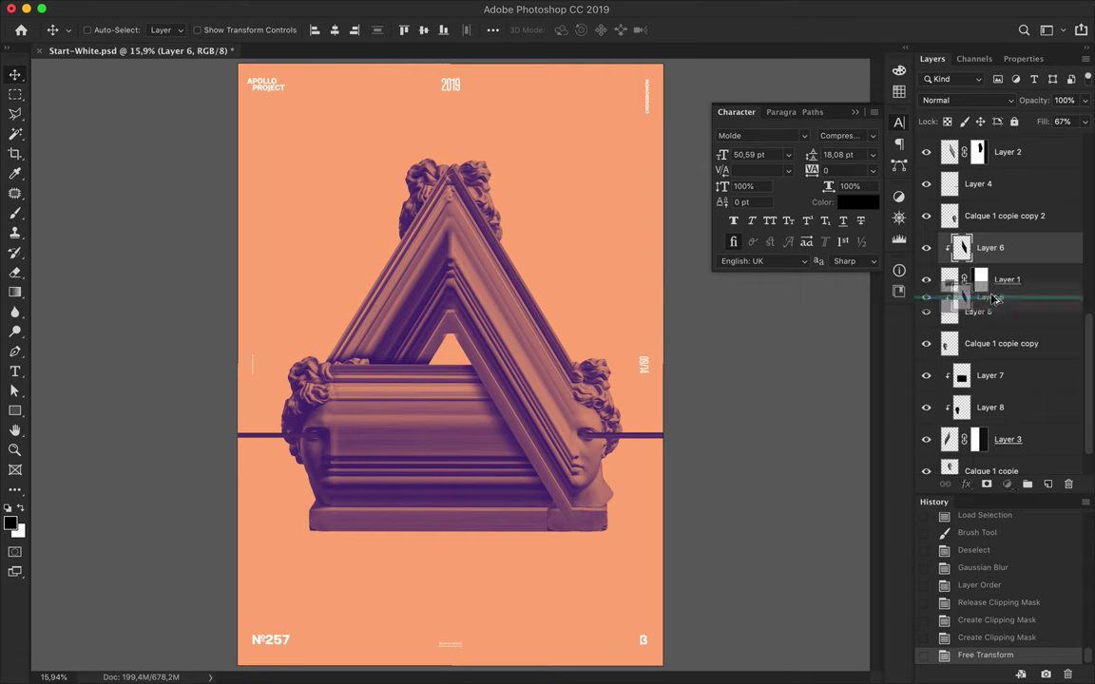
pyautogui.moveTo(988, 248); pyautogui.dragTo(978, 199)
pyautogui.hotkey('ctrl', 'alt', 'g')
pyautogui.hotkey('ctrl', 't')
pyautogui.rightClick(544, 480)
pyautogui.click(574, 566)
pyautogui.press('Return')
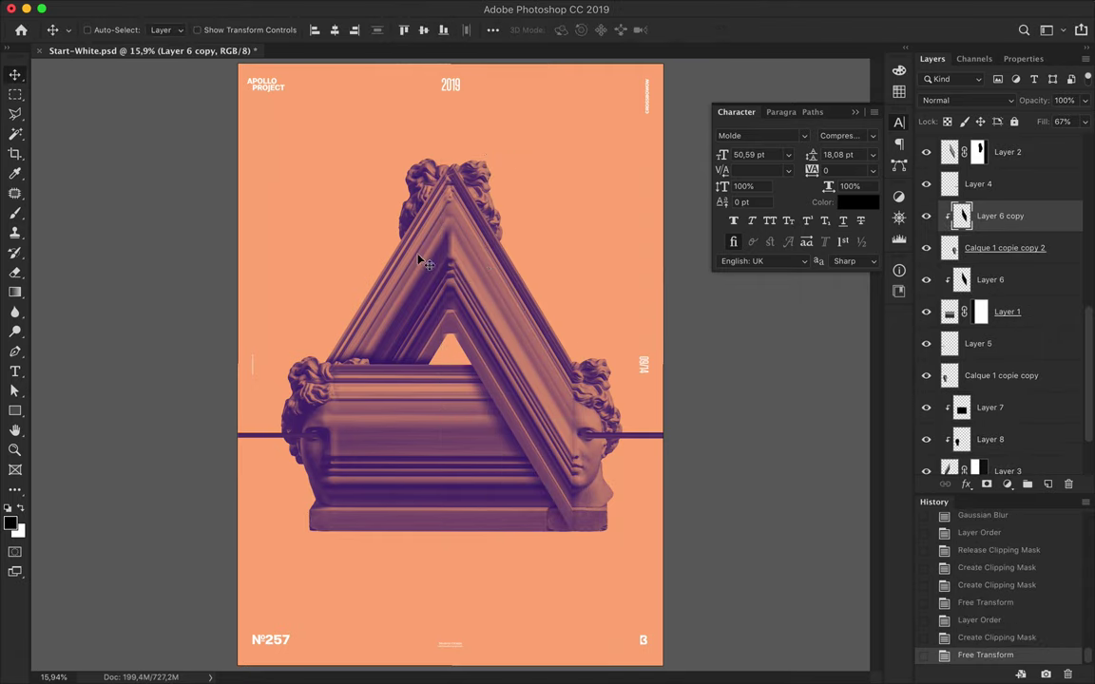
# On a new layer, paint dark purple inside the triangle piece's selection.
pyautogui.hotkey('ctrl', 'shift', 'alt', 'n')
pyautogui.keyDown('ctrl'); pyautogui.click(949, 426); pyautogui.keyUp('ctrl')
pyautogui.press('b')
pyautogui.click(390, 285)
# Blur the dark purple shade and clip Layer 9 beneath Layer 3.
pyautogui.press('v')
pyautogui.hotkey('ctrl', 'd')
pyautogui.click(380, 8)
pyautogui.click(408, 21)
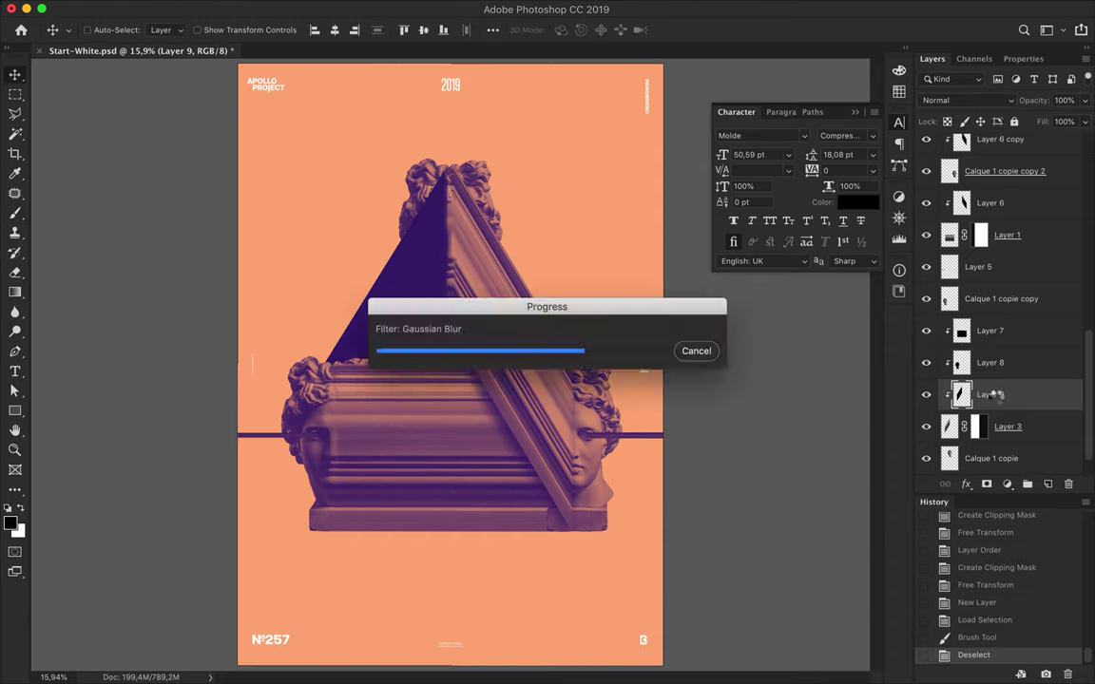
pyautogui.moveTo(993, 394); pyautogui.dragTo(985, 443)
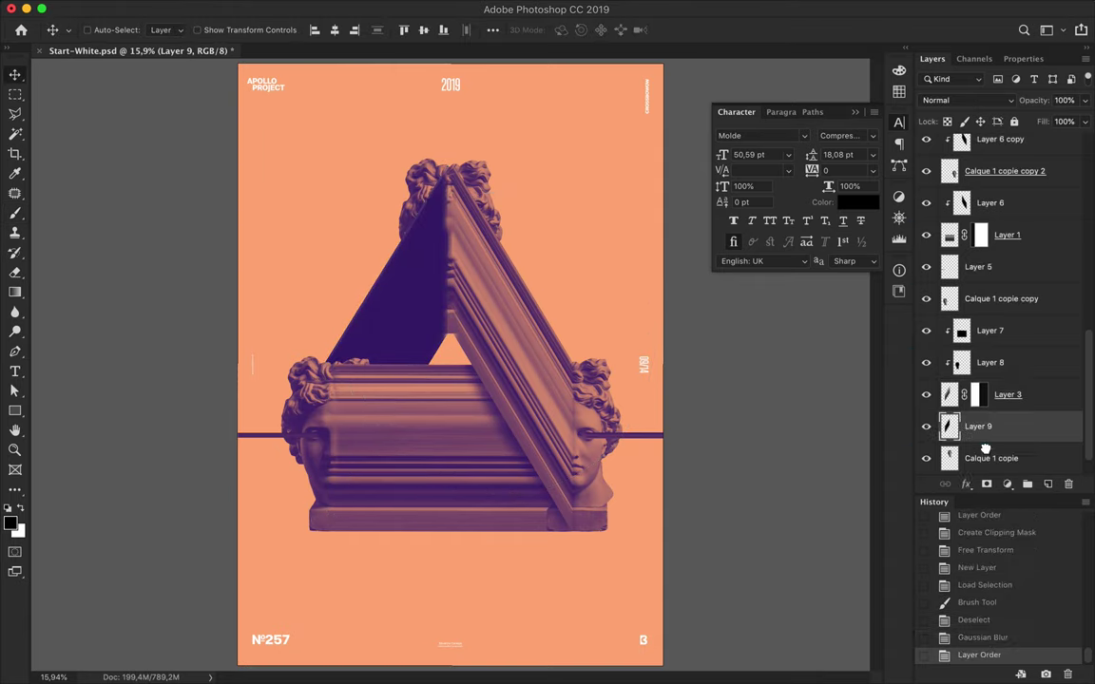
pyautogui.hotkey('ctrl', 'alt', 'g')
# Warp Layer 9's shadow to match the triangle's left beam.
pyautogui.hotkey('ctrl', 't')
pyautogui.rightClick(365, 240)
pyautogui.click(408, 347)
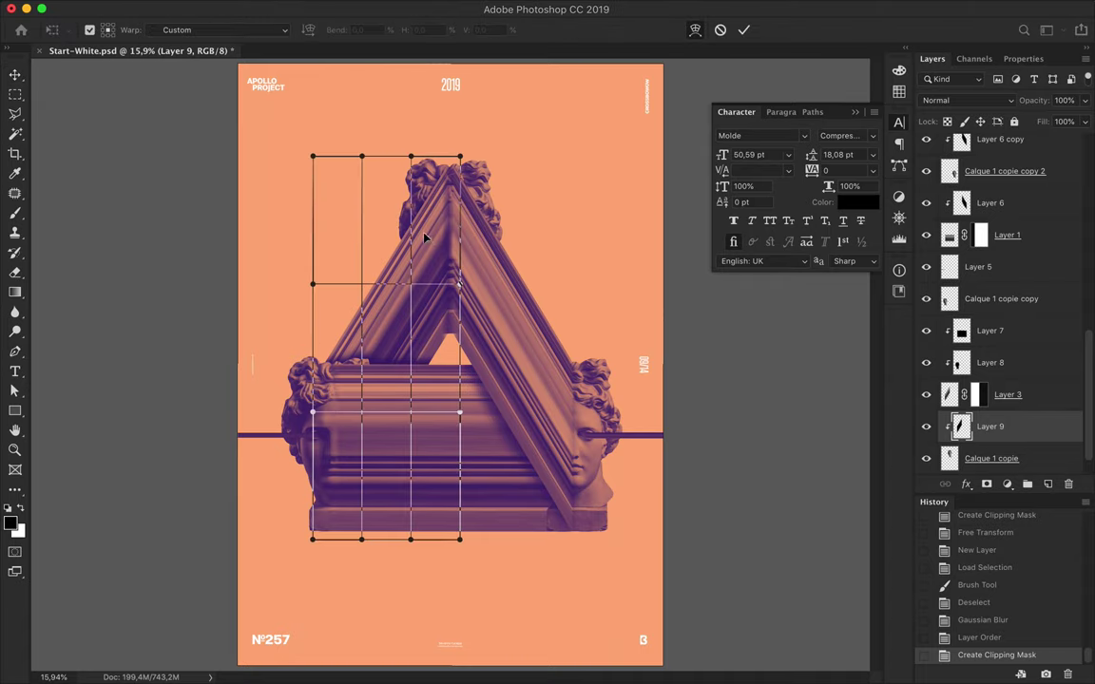
pyautogui.moveTo(415, 261); pyautogui.dragTo(425, 286)
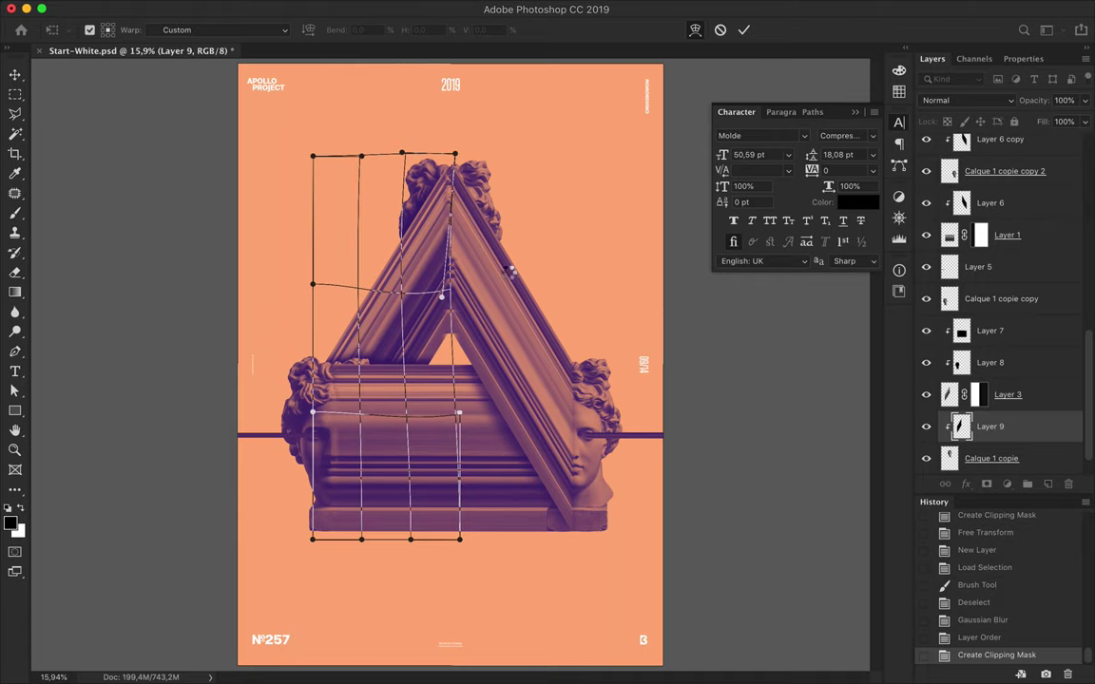
pyautogui.press('Return')
# Hide part of Layer 2 copy by brushing black onto its layer mask.
pyautogui.press('v')
pyautogui.click(469, 294)
pyautogui.press('e')
pyautogui.click(981, 149)
pyautogui.click(932, 58)
pyautogui.press('b')
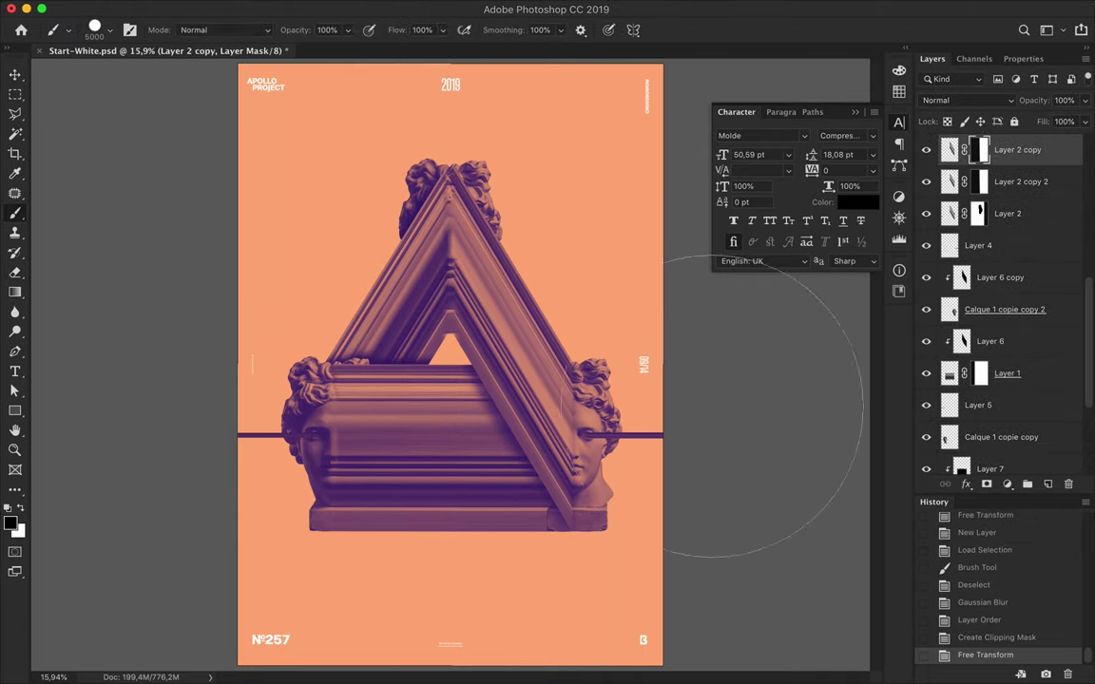
pyautogui.moveTo(664, 507); pyautogui.dragTo(710, 381)
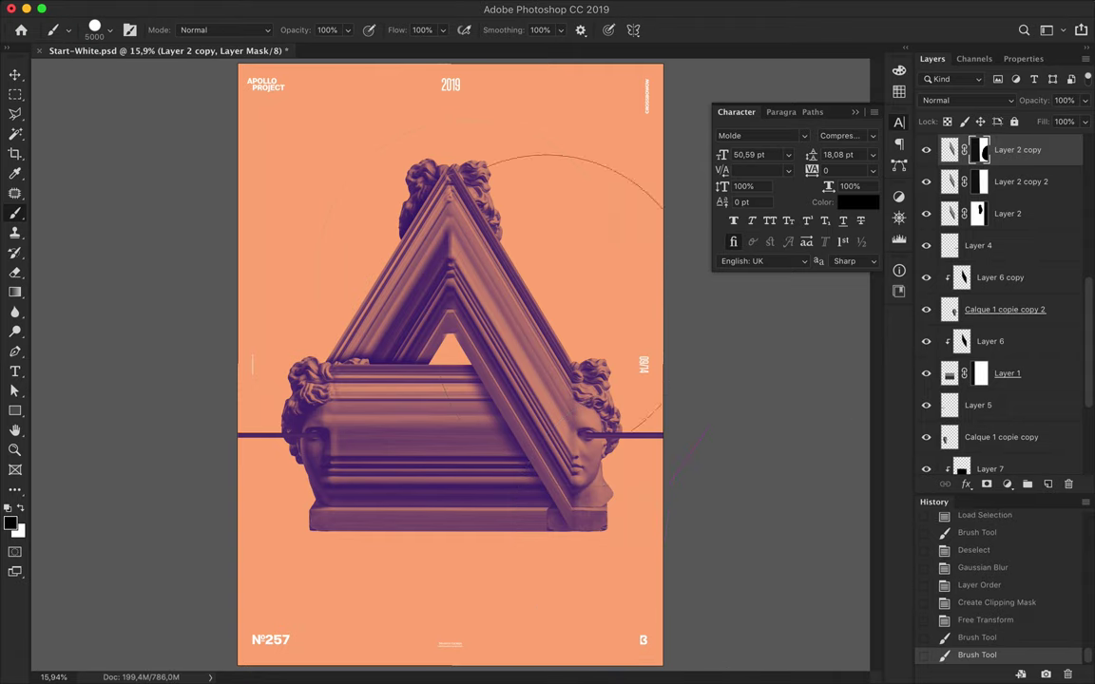
# On a new Layer 10, fill the parallelogram selection with dark purple and Gaussian-blur it.
pyautogui.press('v')
pyautogui.click(948, 149)
pyautogui.hotkey('ctrl', 'shift', 'alt', 'n')
pyautogui.keyDown('ctrl'); pyautogui.click(949, 181); pyautogui.keyUp('ctrl')
pyautogui.press('b')
pyautogui.moveTo(560, 399); pyautogui.dragTo(475, 219)
pyautogui.moveTo(532, 456); pyautogui.dragTo(499, 269)
pyautogui.press('m')
pyautogui.hotkey('ctrl', 'd')
pyautogui.click(378, 8)
pyautogui.click(403, 25)
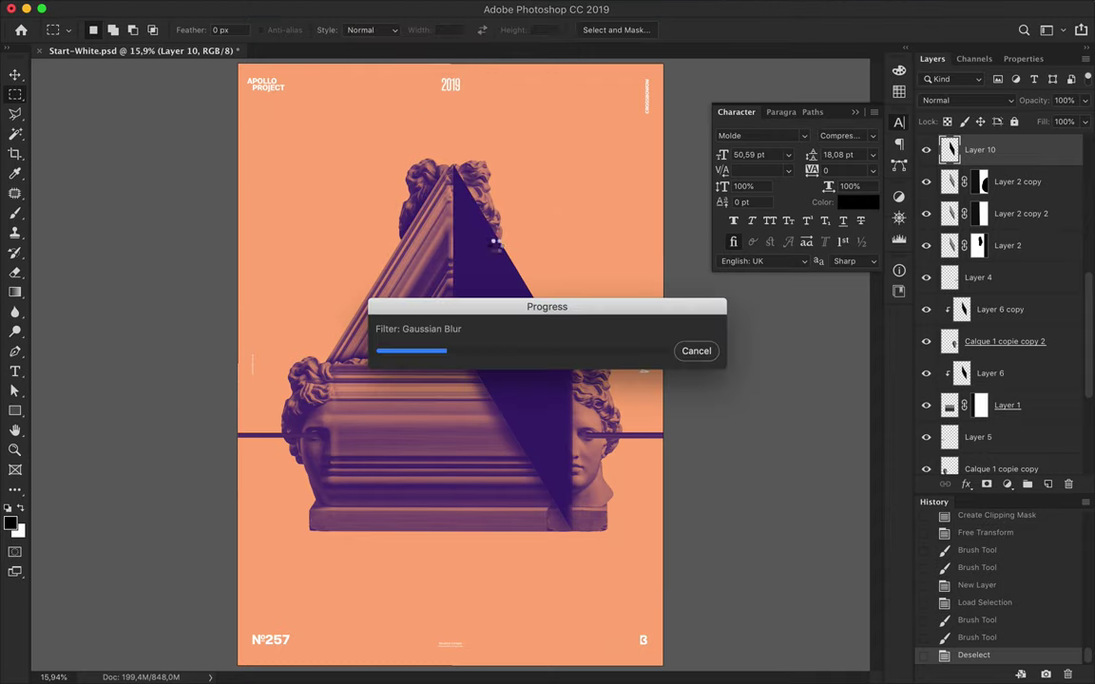
# Move Layer 10 below Layer 9, warp it along the right beam, and save the poster.
pyautogui.press('v')
pyautogui.moveTo(979, 149)
pyautogui.mouseDown()
pyautogui.moveTo(1010, 478)
pyautogui.moveTo(970, 391)
pyautogui.mouseUp()
pyautogui.hotkey('ctrl', 't')
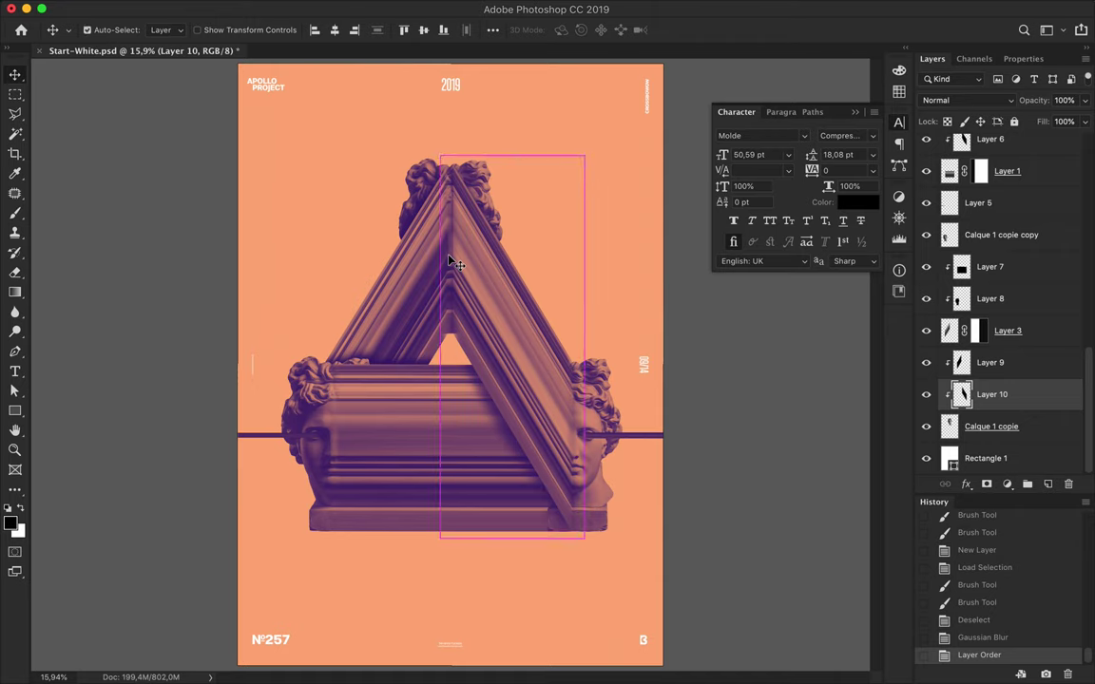
pyautogui.rightClick(442, 209)
pyautogui.click(475, 319)
pyautogui.moveTo(496, 249); pyautogui.dragTo(513, 247)
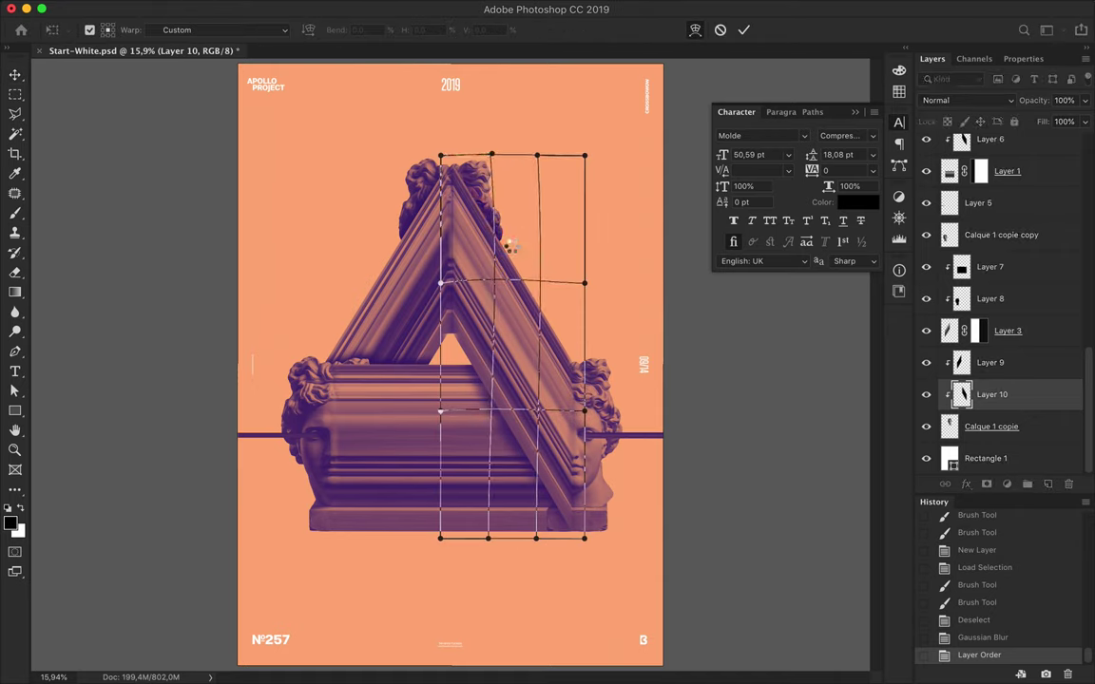
pyautogui.hotkey('ctrl', 's')
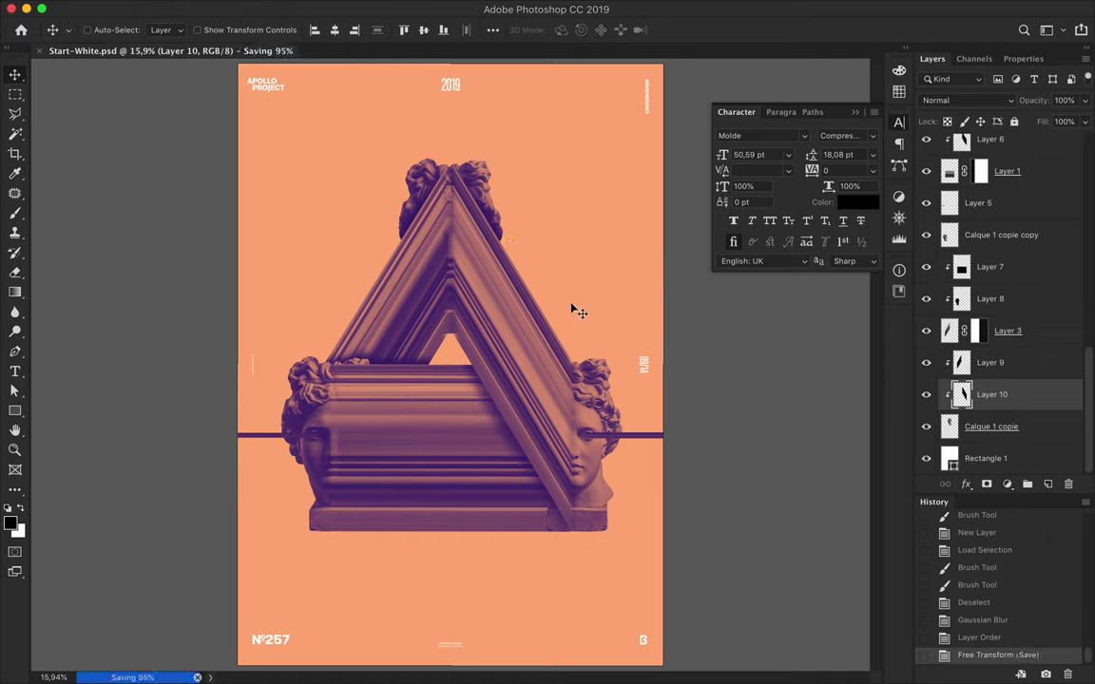
pyautogui.click(997, 458)
# On a new layer, draw a reversed orange-to-purple radial gradient from the triangle's centre, at 83% fill.
pyautogui.click(1047, 483)
pyautogui.press('g')
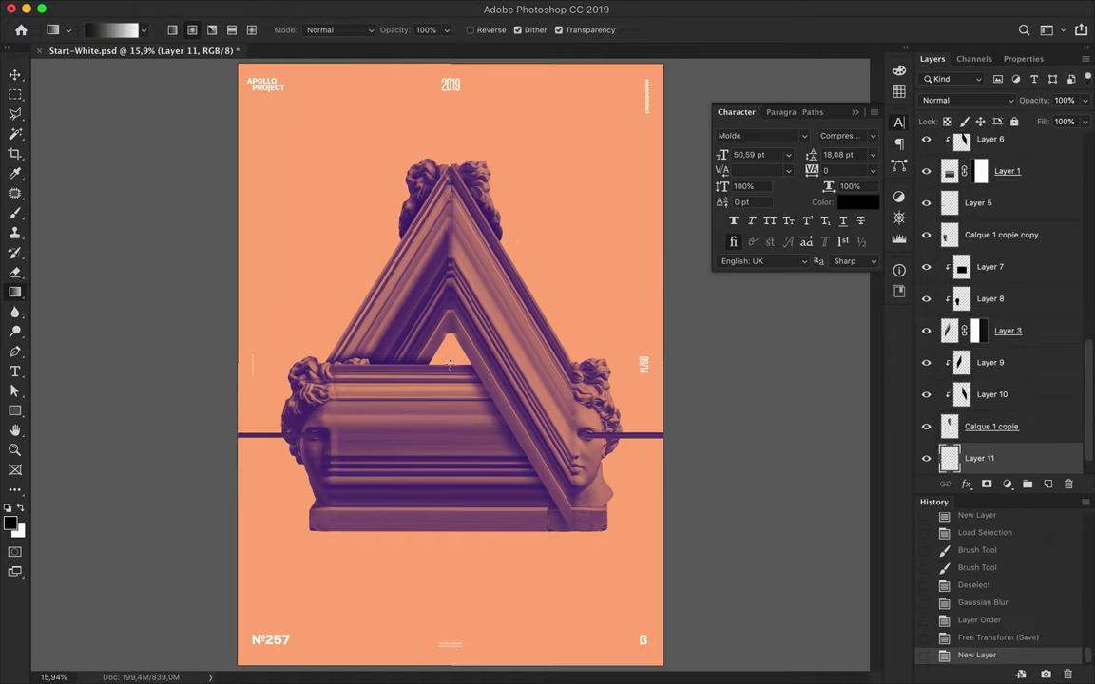
pyautogui.moveTo(765, 362); pyautogui.dragTo(767, 361)
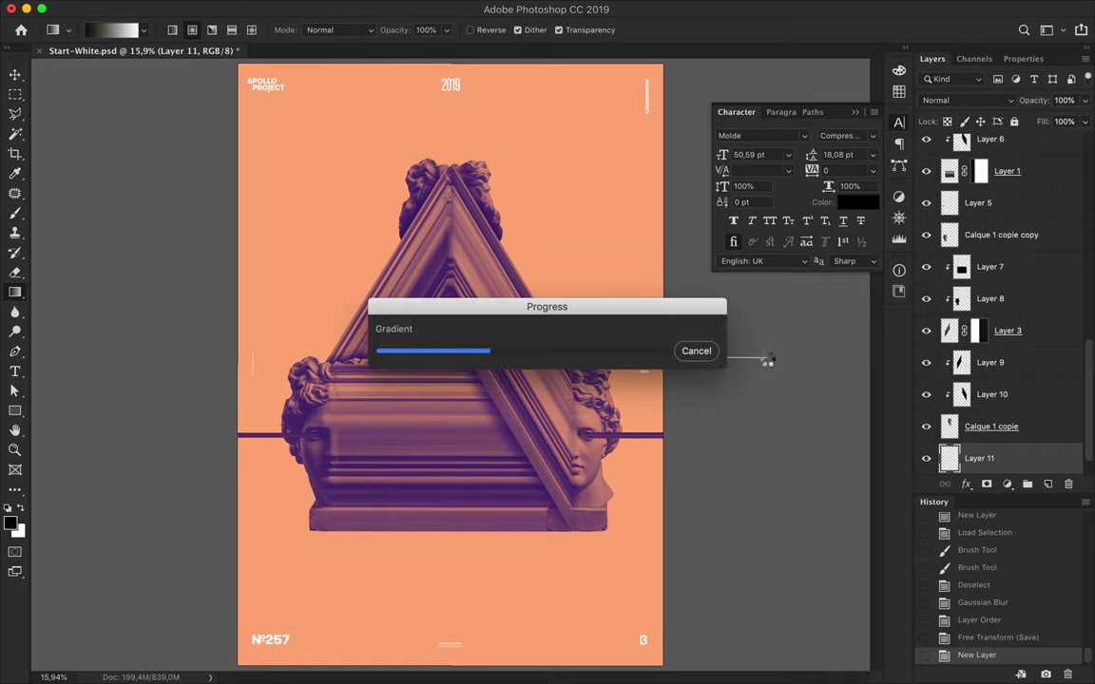
pyautogui.hotkey('ctrl', 'z')
pyautogui.click(470, 29)
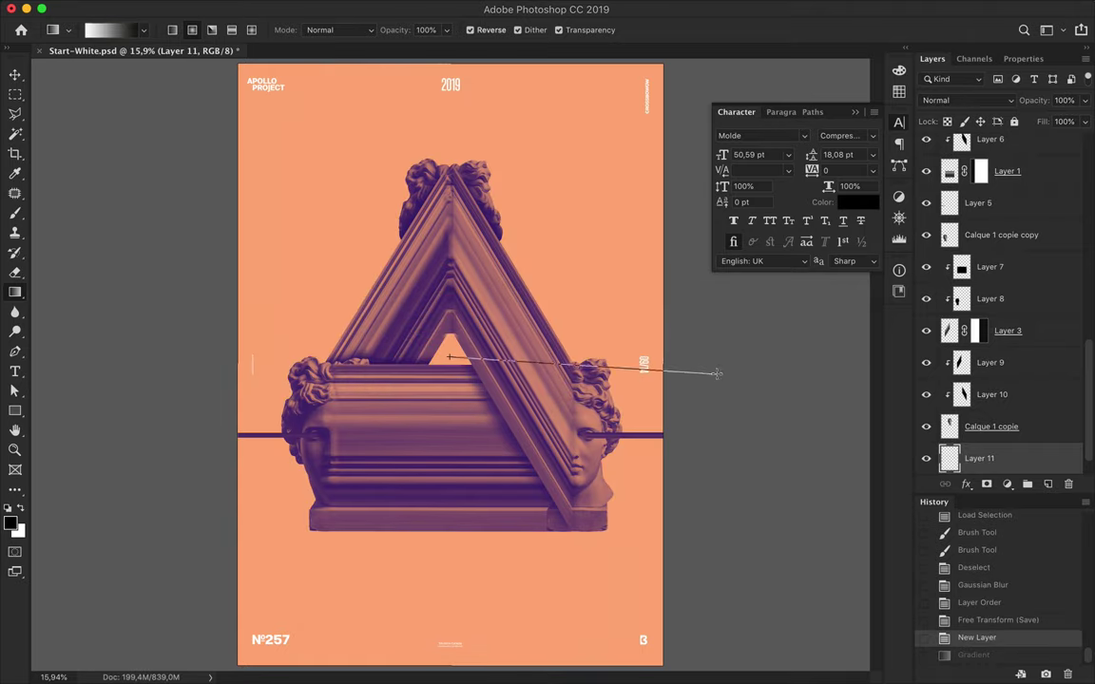
pyautogui.moveTo(719, 364); pyautogui.dragTo(721, 366)
pyautogui.hotkey('ctrl', 'z')
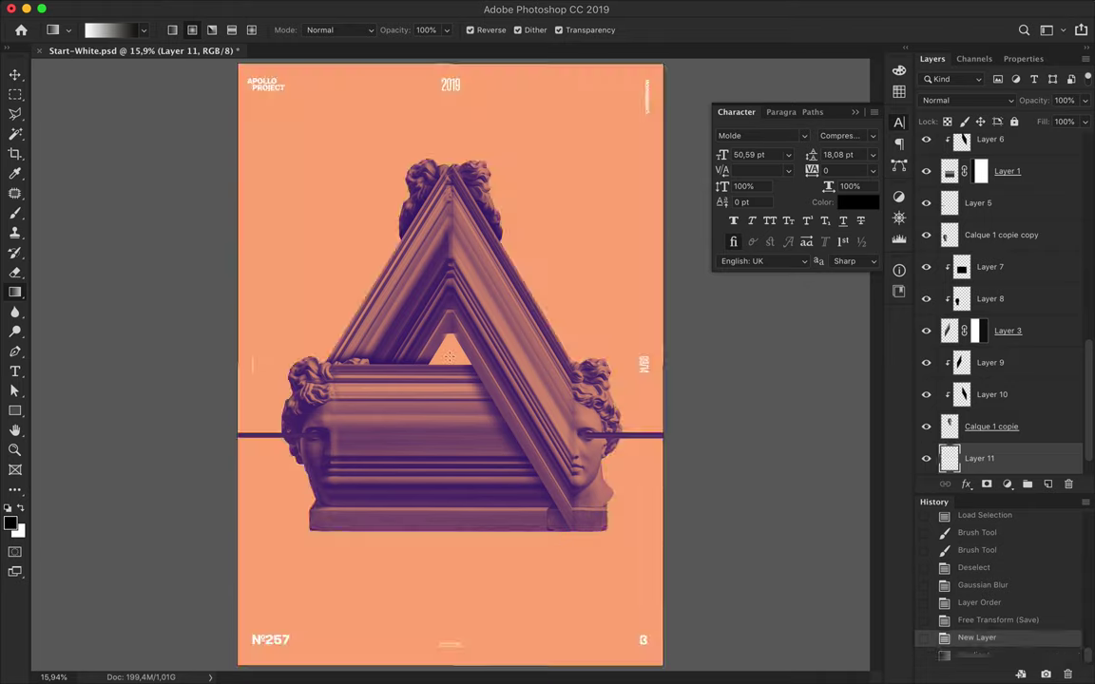
pyautogui.moveTo(449, 357); pyautogui.dragTo(605, 374)
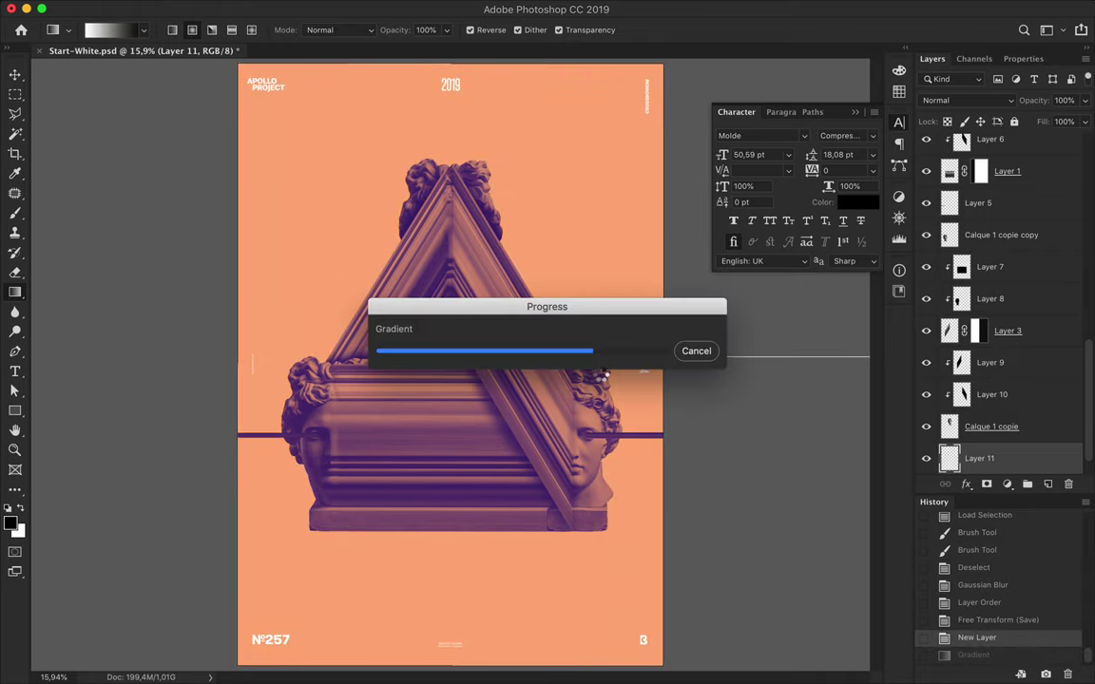
pyautogui.hotkey('ctrl', 'z')
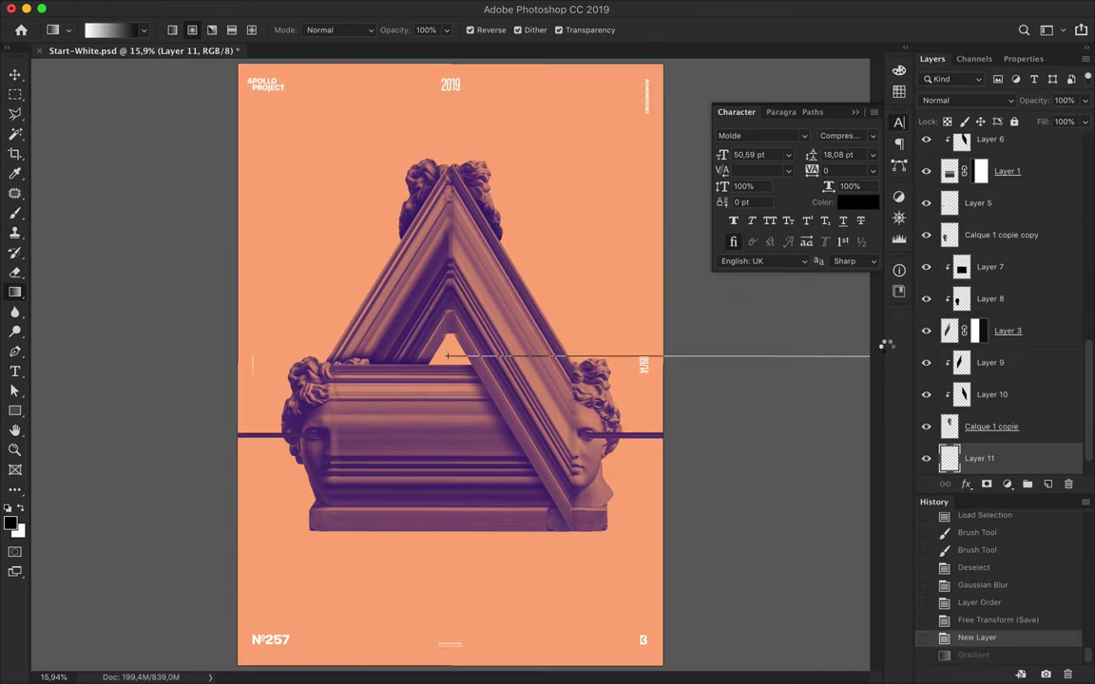
pyautogui.moveTo(886, 349); pyautogui.dragTo(883, 351)
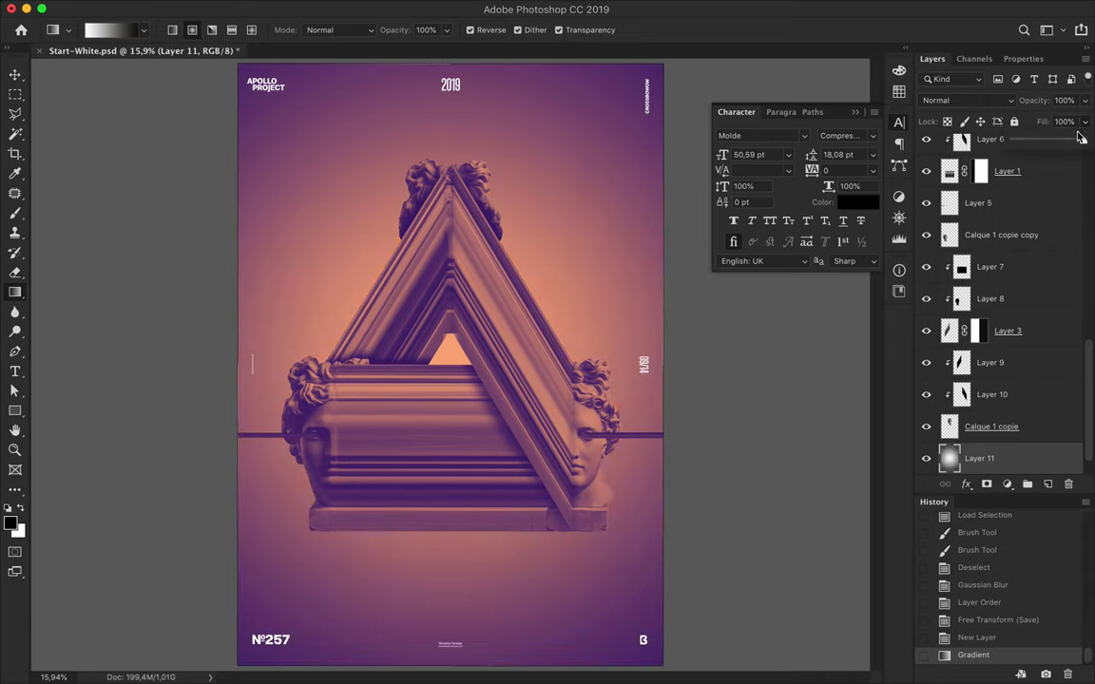
pyautogui.moveTo(1080, 135); pyautogui.dragTo(1062, 139)
# Add another new layer and switch from an accidental rectangle to the Ellipse tool.
pyautogui.press('v')
pyautogui.press('m')
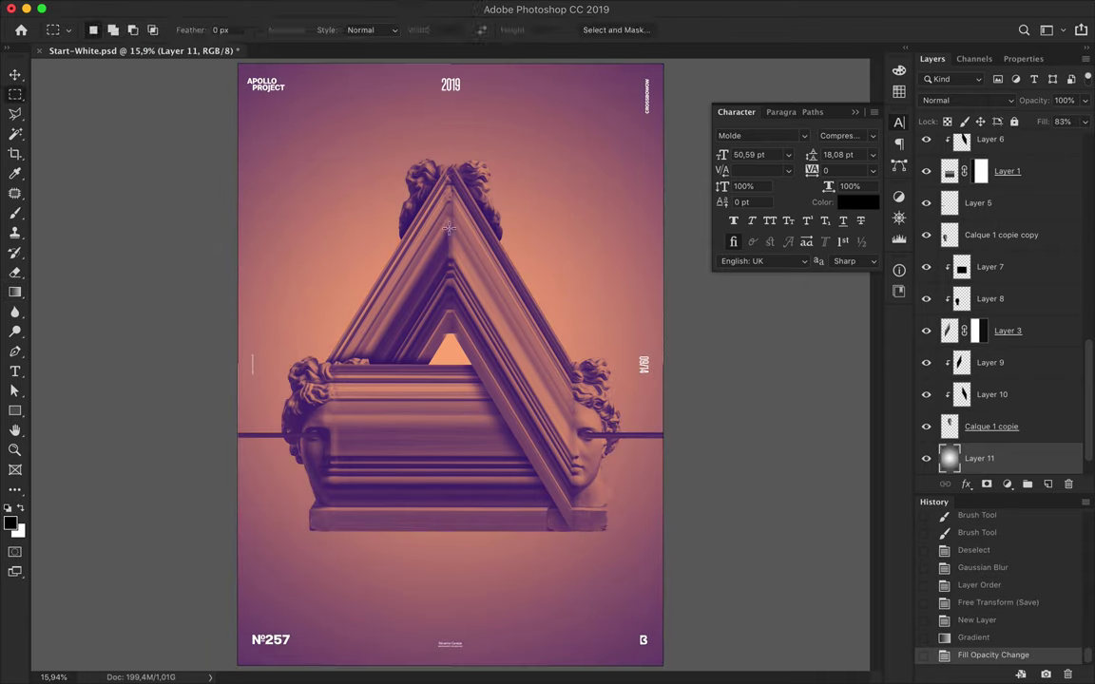
pyautogui.click(1048, 485)
pyautogui.press('u')
pyautogui.moveTo(414, 193)
pyautogui.mouseDown()
pyautogui.moveTo(465, 204)
pyautogui.moveTo(530, 266)
pyautogui.mouseUp()
pyautogui.hotkey('ctrl', 'z')
pyautogui.rightClick(15, 411)
pyautogui.click(52, 398)
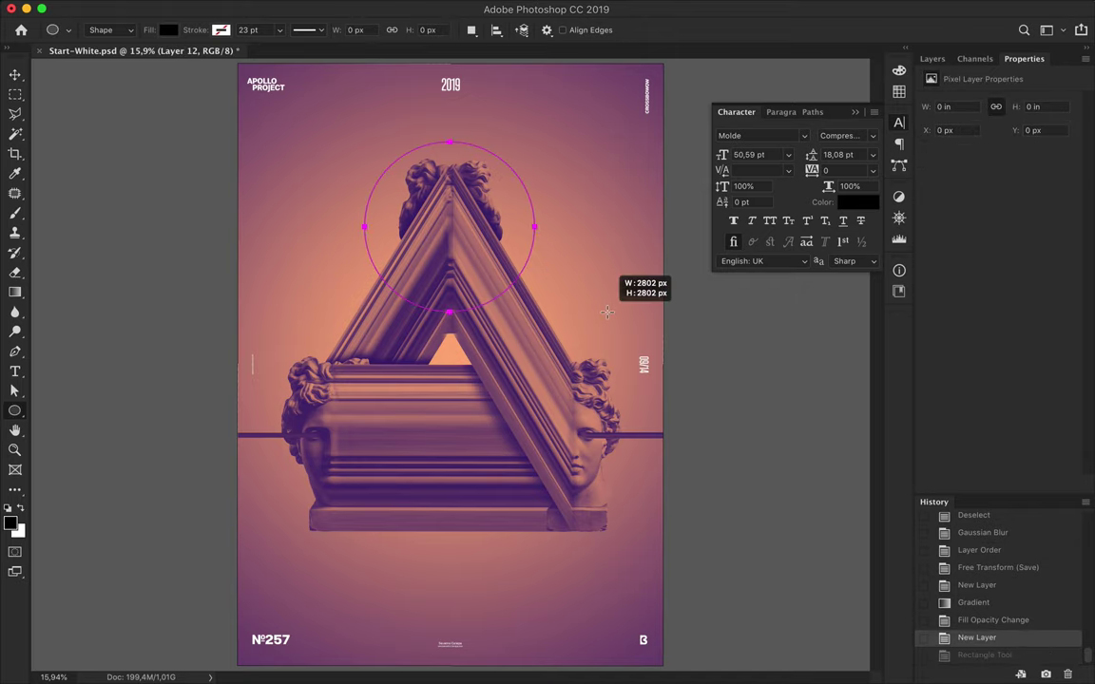
# Fade the halo circle behind the top bust and place a 41%-scaled copy below the triangle.
pyautogui.press('v')
pyautogui.click(932, 58)
pyautogui.moveTo(1086, 122); pyautogui.dragTo(1029, 143)
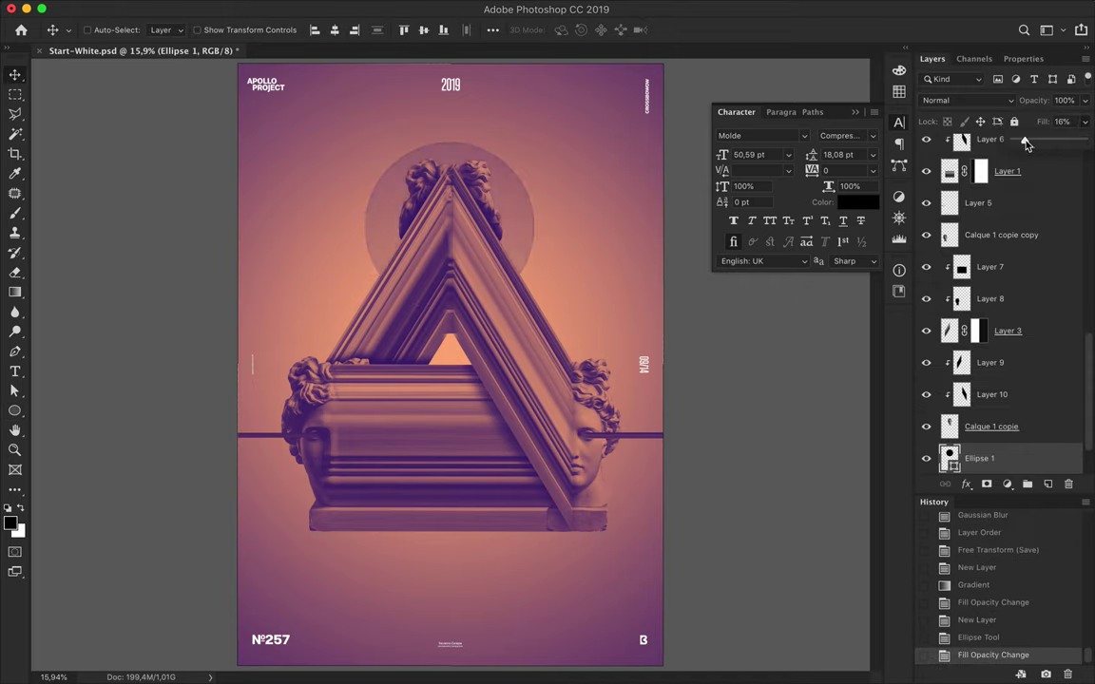
pyautogui.moveTo(527, 237); pyautogui.dragTo(531, 207)
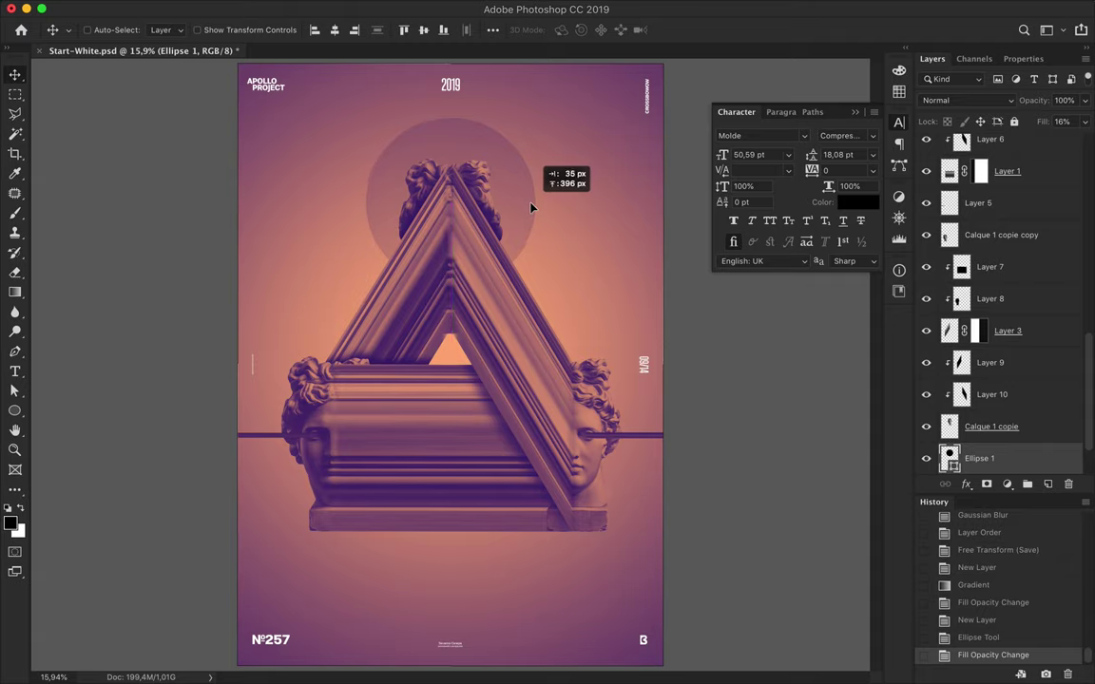
pyautogui.moveTo(531, 208); pyautogui.dragTo(522, 543)
pyautogui.hotkey('ctrl', 't')
pyautogui.moveTo(448, 600); pyautogui.dragTo(450, 565)
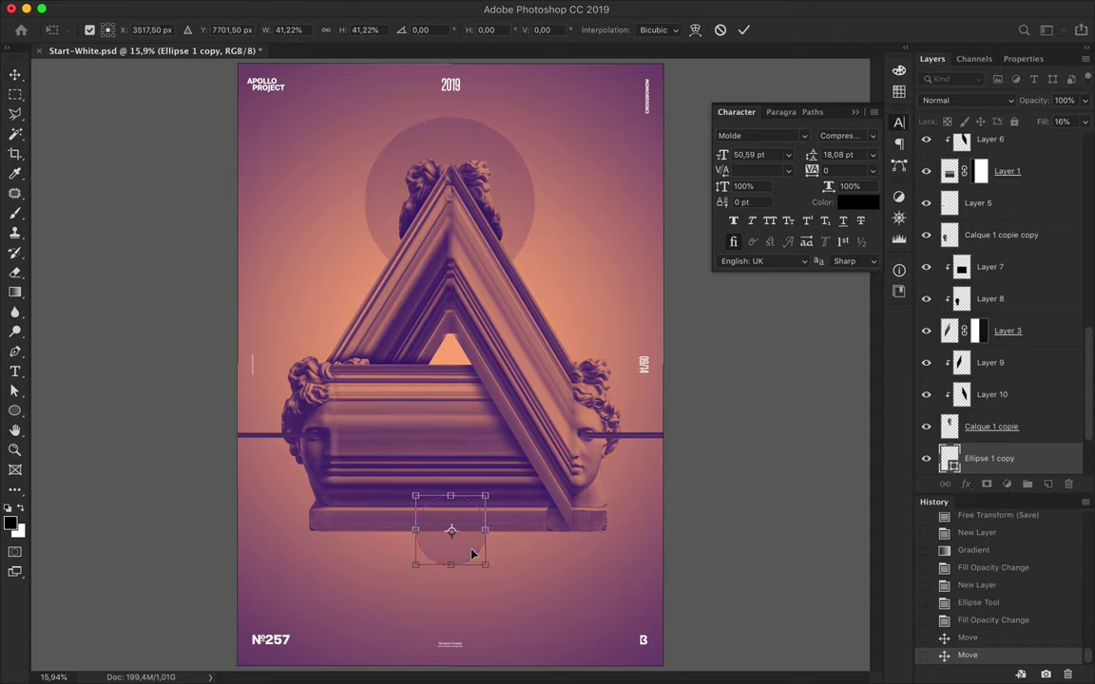
pyautogui.press('Return')
# Draw the lower diagonal line with no fill, a coloured stroke and 43 pt stroke width.
pyautogui.scroll(-1, 447, 572)
pyautogui.press('p')
pyautogui.click(489, 581)
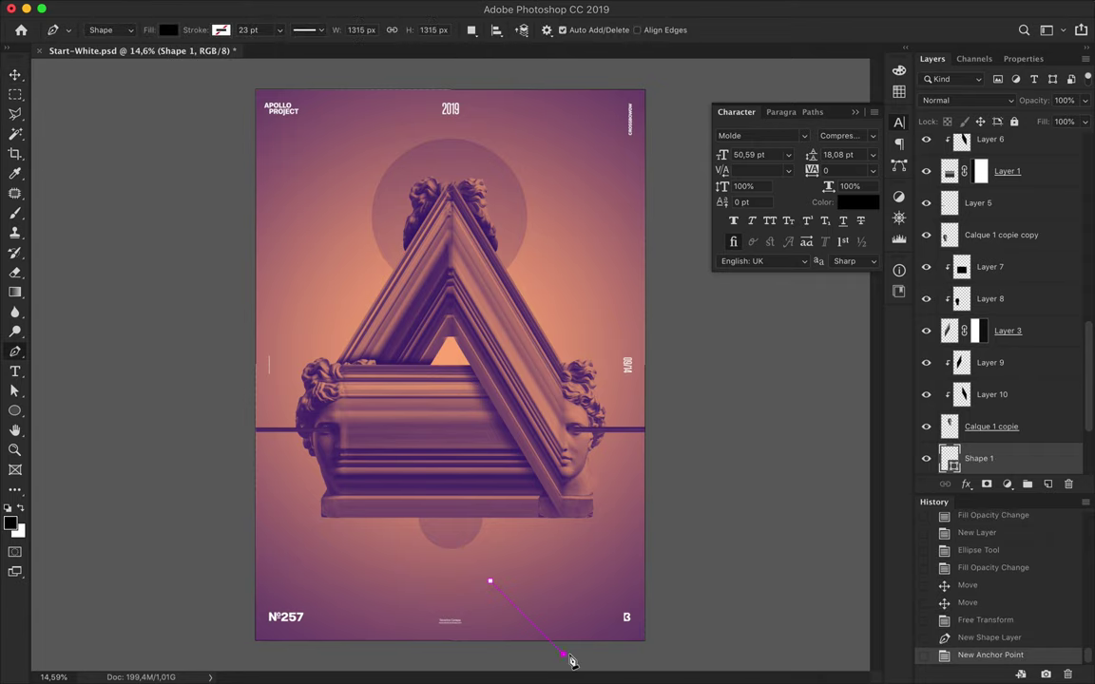
pyautogui.press('a')
pyautogui.click(226, 29)
pyautogui.click(156, 54)
pyautogui.click(279, 30)
pyautogui.click(198, 96)
pyautogui.click(311, 30)
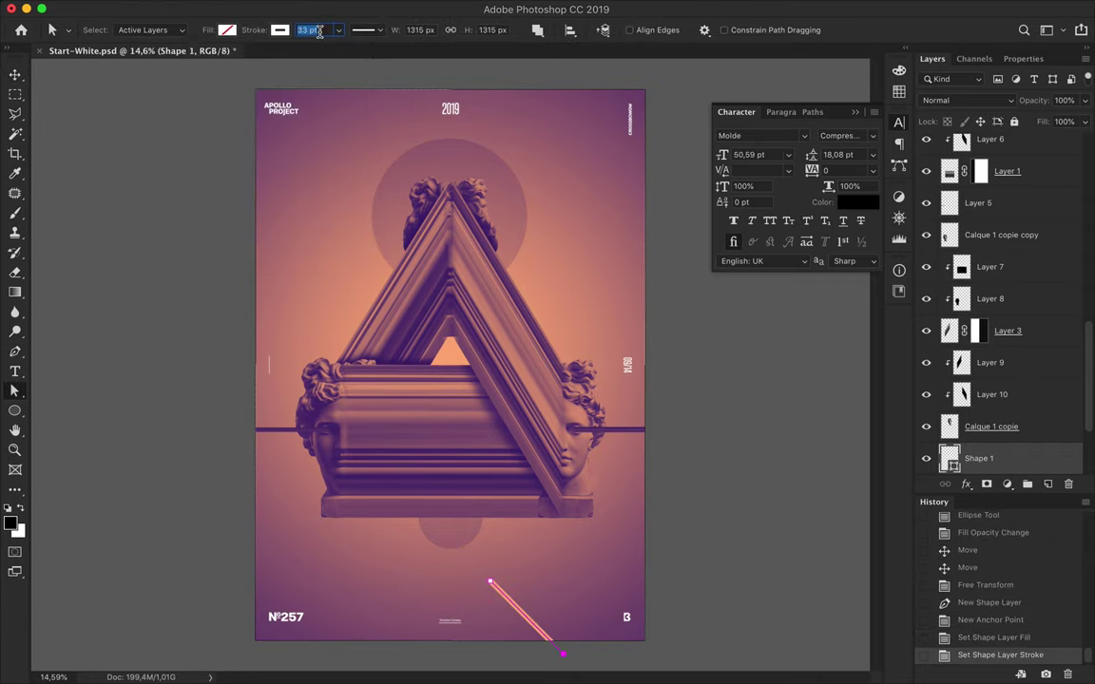
pyautogui.write('43')
pyautogui.press('Return')
pyautogui.click(364, 30)
# Extend the thick line up-left behind the sculpture and stack its layer just beneath the sculpture.
pyautogui.moveTo(979, 458); pyautogui.dragTo(955, 242)
pyautogui.press('v')
pyautogui.press('a')
pyautogui.moveTo(489, 580); pyautogui.dragTo(380, 465)
pyautogui.press('v')
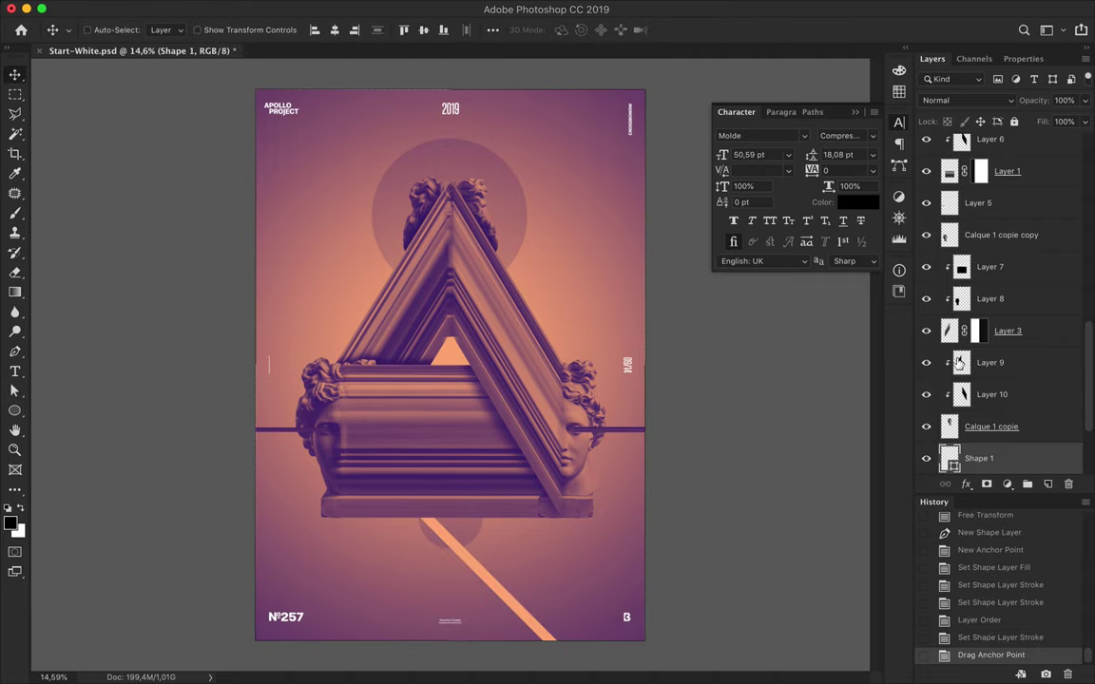
pyautogui.moveTo(978, 458)
pyautogui.mouseDown()
pyautogui.moveTo(1001, 403)
pyautogui.moveTo(1009, 423)
pyautogui.moveTo(997, 385)
pyautogui.mouseUp()
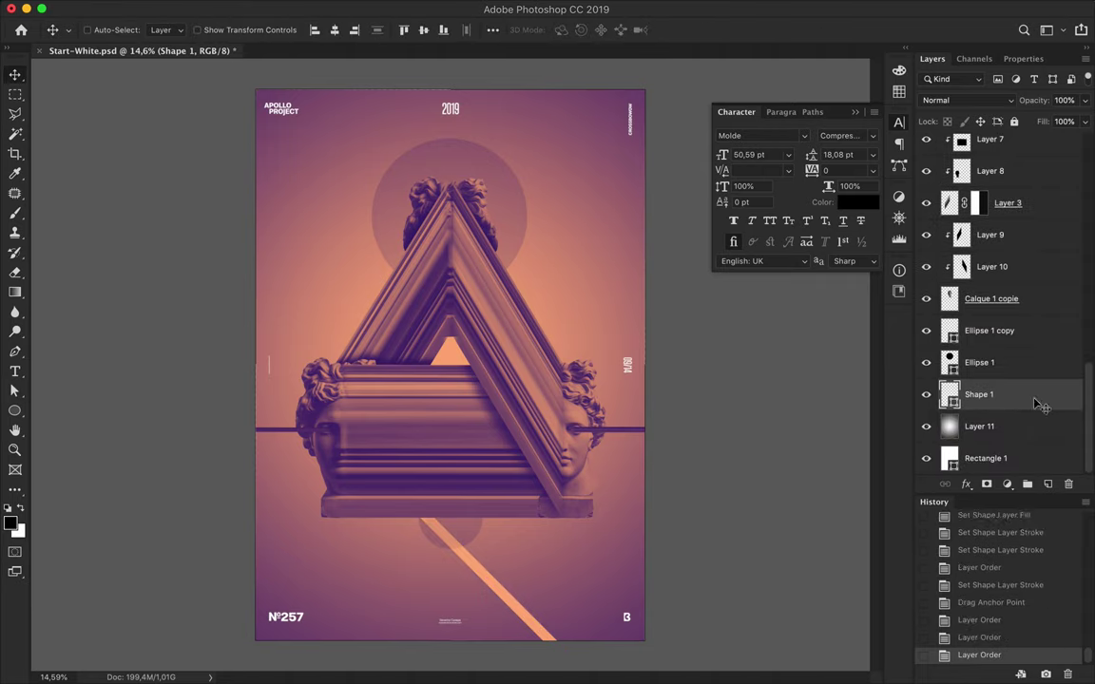
pyautogui.moveTo(915, 410); pyautogui.dragTo(994, 312)
pyautogui.moveTo(514, 611); pyautogui.dragTo(474, 530)
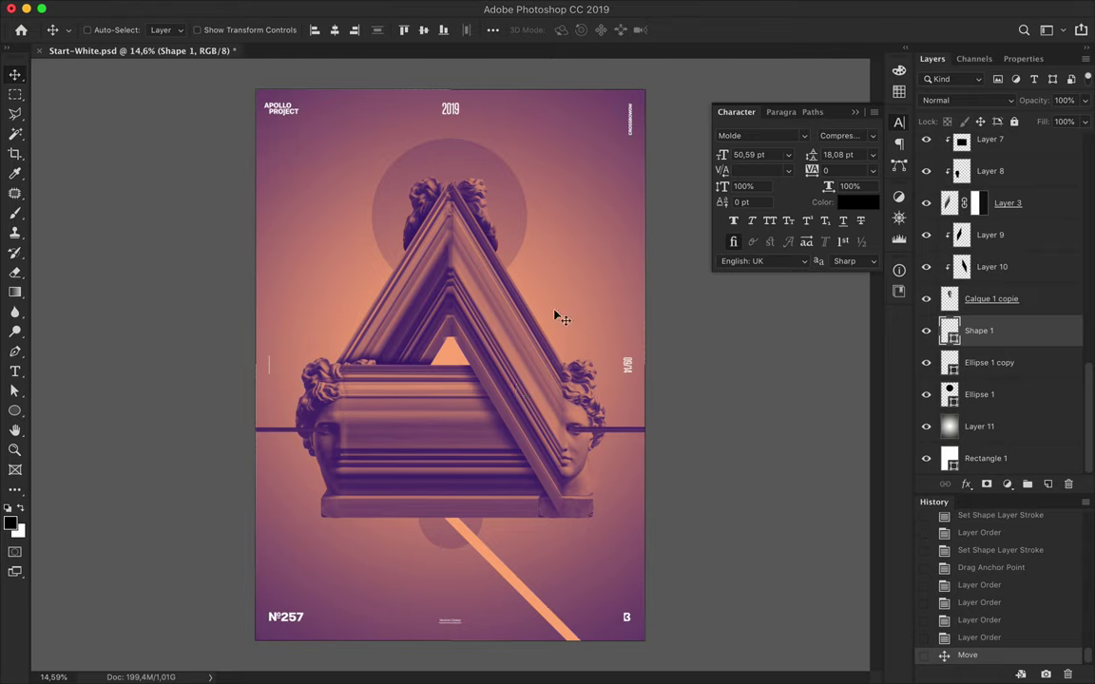
# Draw a second diagonal line above with no fill and a peach stroke.
pyautogui.press('p')
pyautogui.click(488, 433)
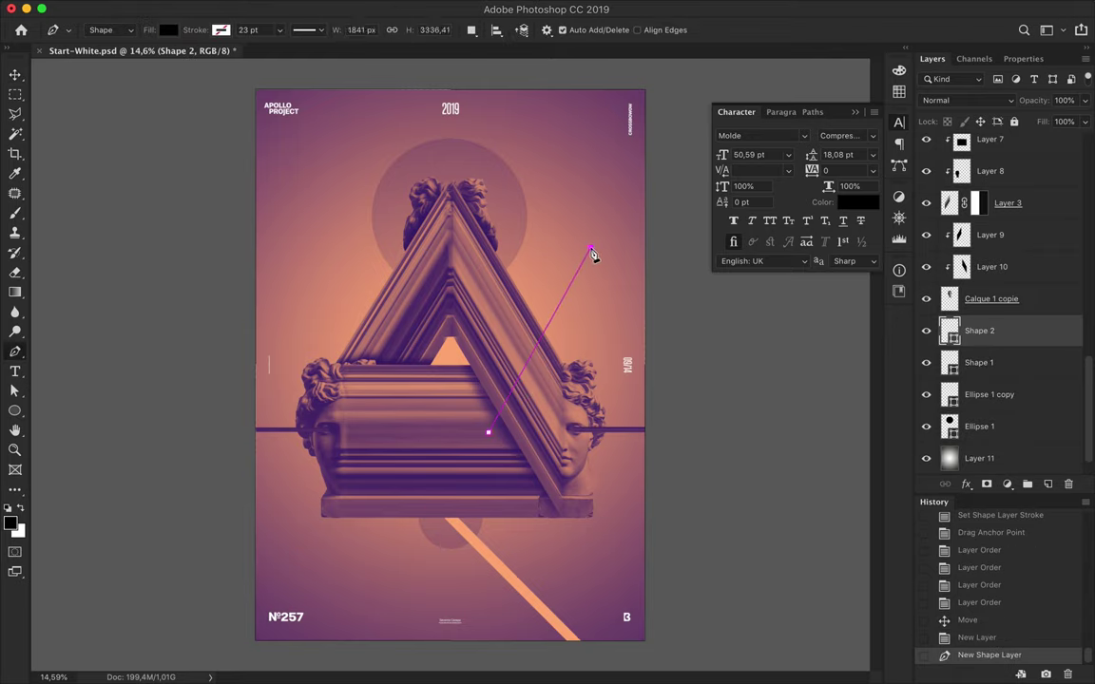
pyautogui.click(590, 252)
pyautogui.click(168, 29)
pyautogui.click(161, 54)
pyautogui.click(221, 30)
pyautogui.click(195, 90)
pyautogui.press('v')
pyautogui.press('a')
pyautogui.click(365, 29)
# Draw a third diagonal line toward the upper left with its fill removed.
pyautogui.press('p')
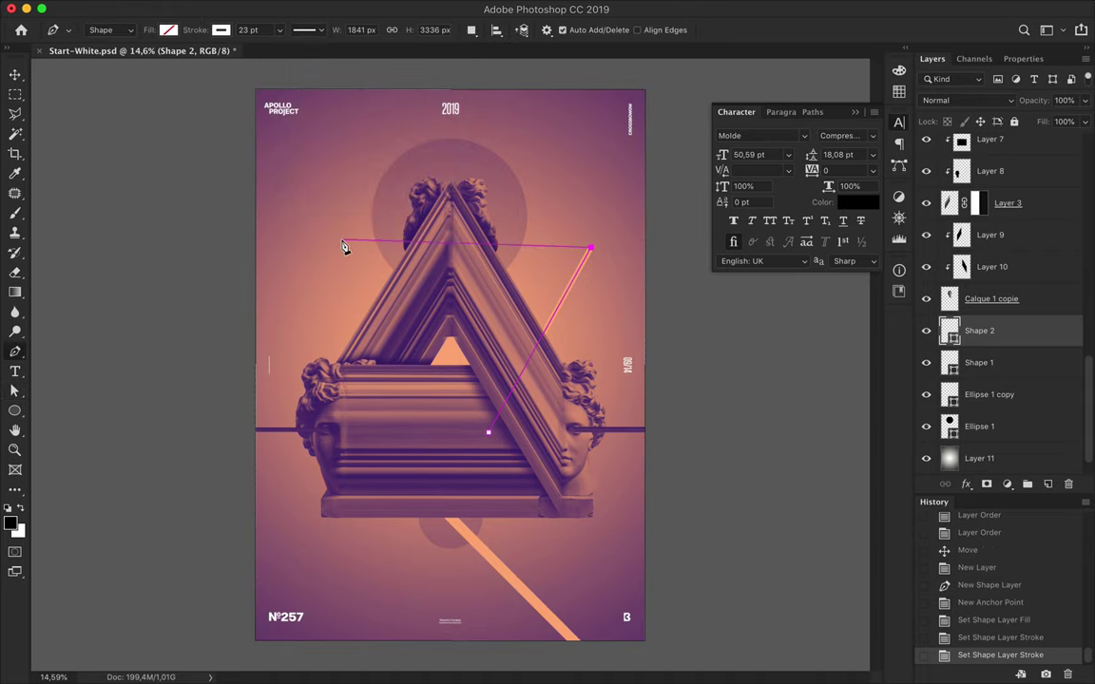
pyautogui.click(1046, 487)
pyautogui.click(252, 110)
pyautogui.click(340, 267)
pyautogui.click(168, 29)
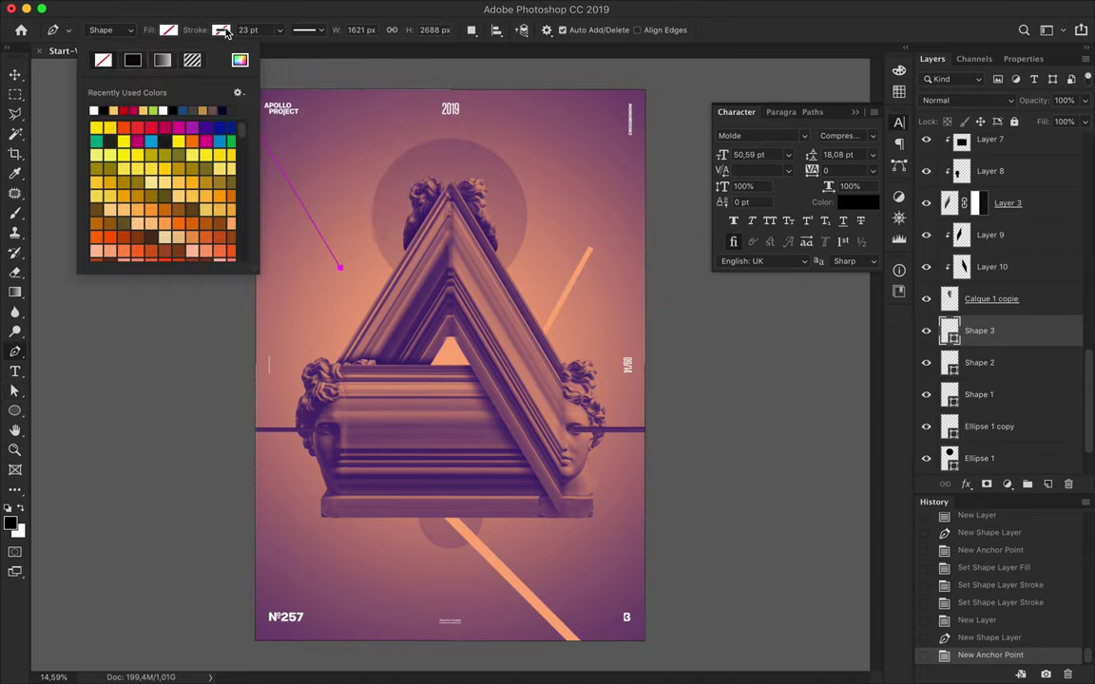
pyautogui.press('Return')
pyautogui.click(306, 30)
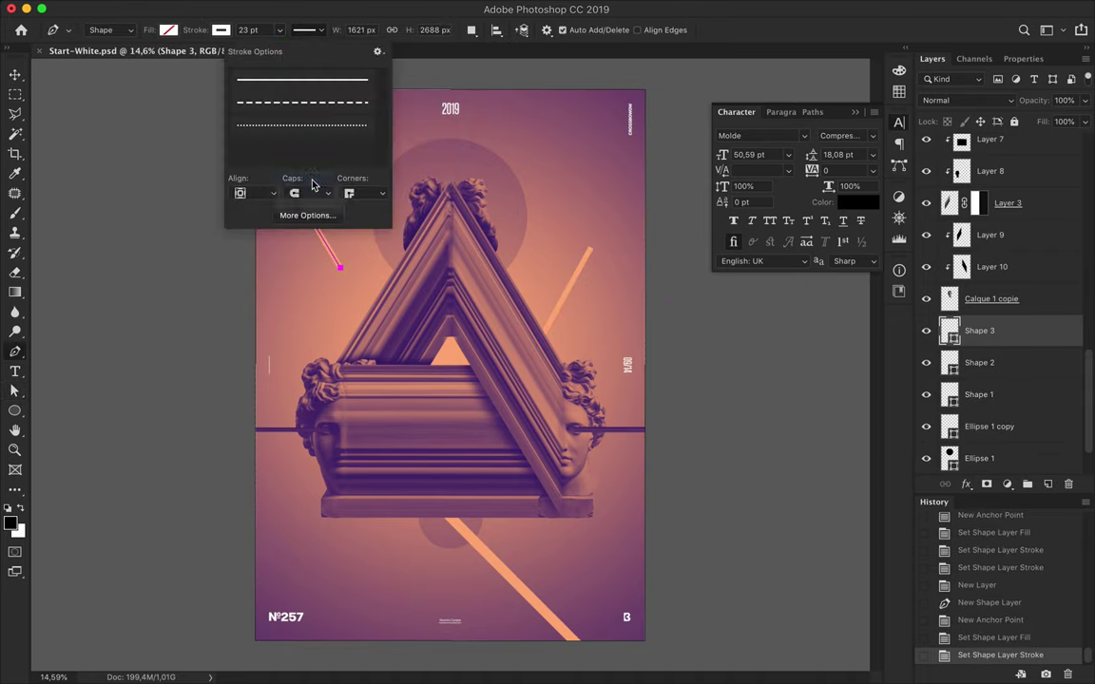
pyautogui.press('v')
pyautogui.press('a')
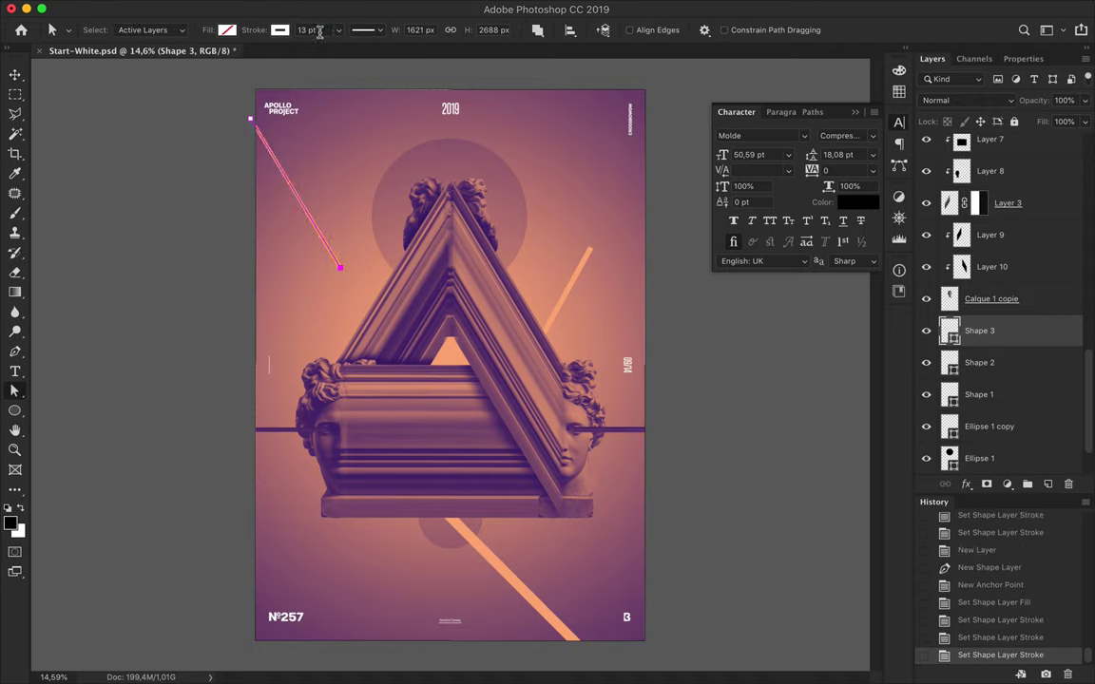
pyautogui.press('v')
# Lengthen the lower peach line's upper end and slide the line left.
pyautogui.click(521, 587)
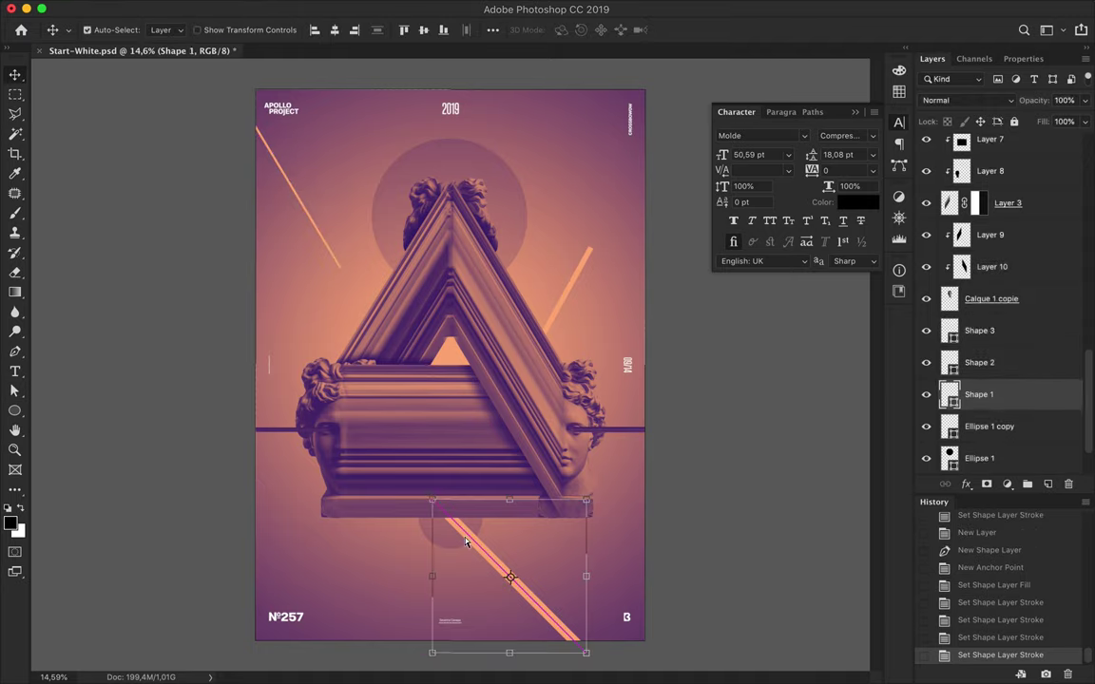
pyautogui.press('a')
pyautogui.moveTo(406, 465); pyautogui.dragTo(459, 475)
pyautogui.press('v')
pyautogui.moveTo(526, 570)
pyautogui.mouseDown()
pyautogui.moveTo(546, 570)
pyautogui.moveTo(351, 601)
pyautogui.mouseUp()
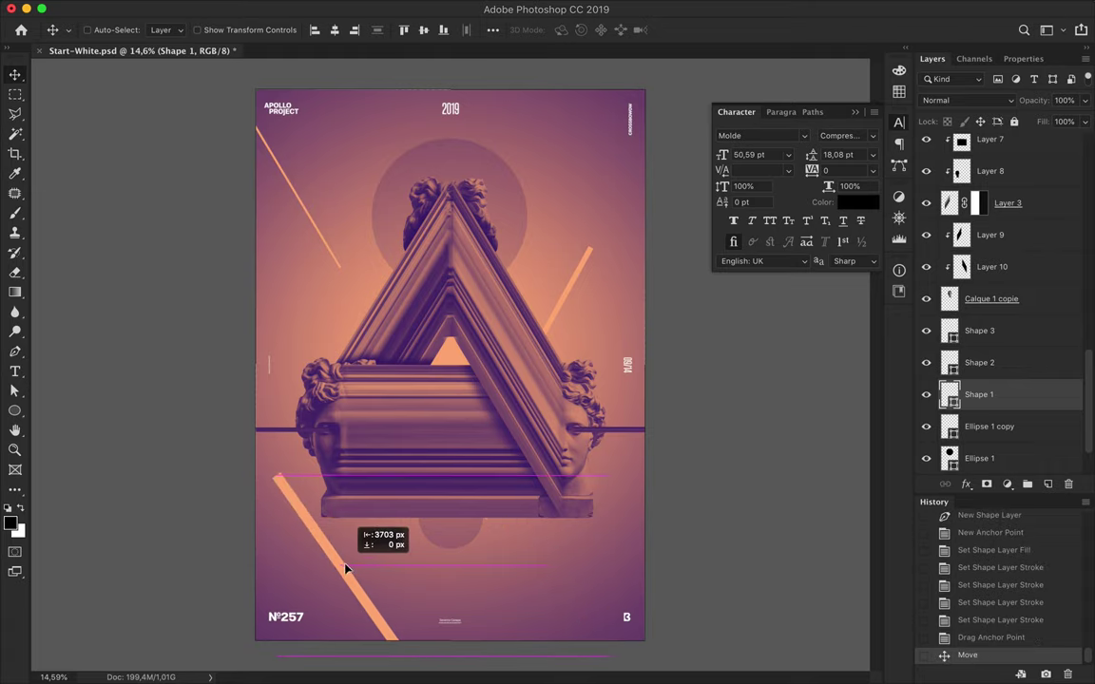
# Stretch the background glow layer taller so it fills the poster.
pyautogui.keyDown('ctrl'); pyautogui.click(395, 228); pyautogui.keyUp('ctrl')
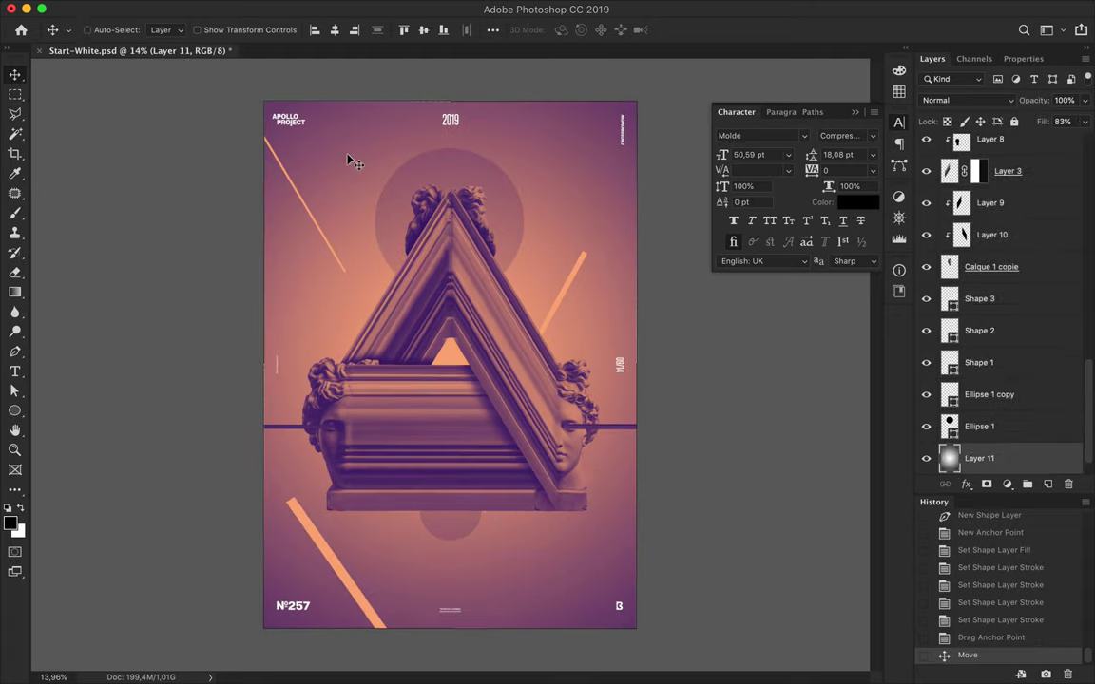
pyautogui.hotkey('ctrl', 't')
pyautogui.moveTo(450, 99); pyautogui.dragTo(451, 95)
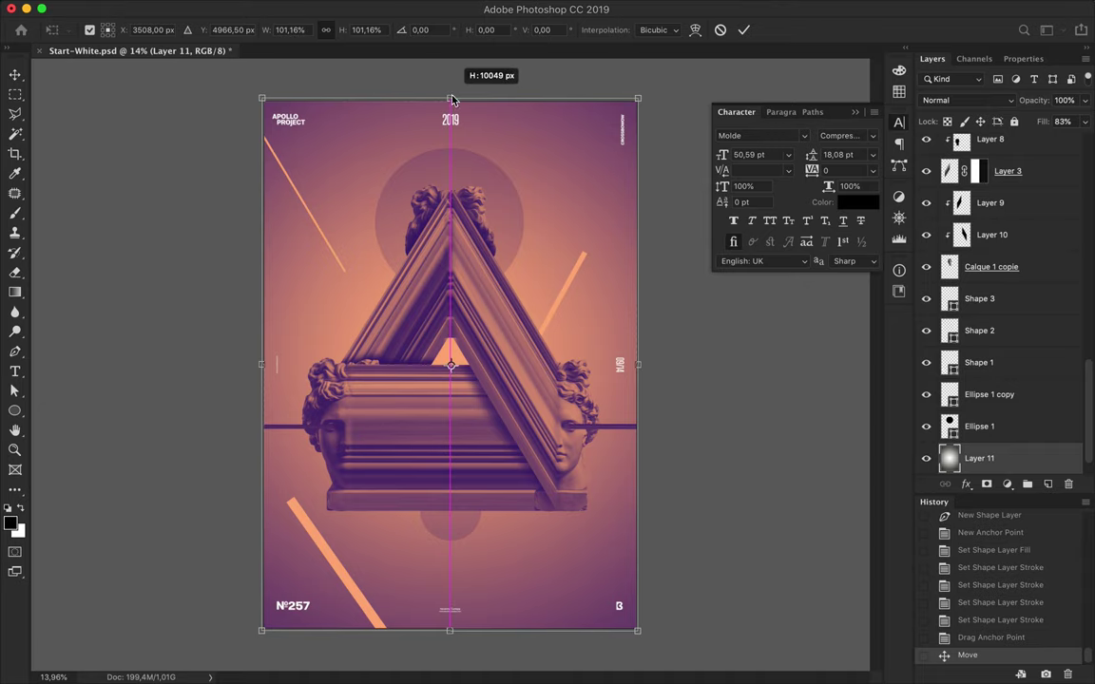
pyautogui.press('Return')
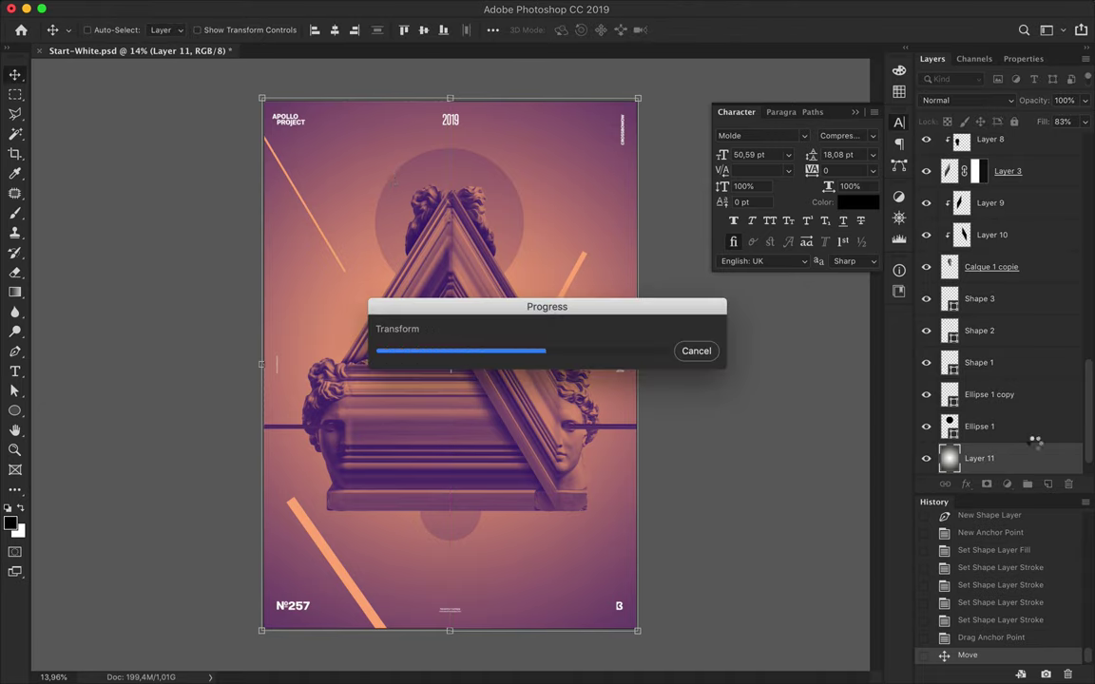
pyautogui.press('t')
pyautogui.click(325, 299)
# Add APOLLO text in Regular style with 48 pt leading and 600 tracking.
pyautogui.write('APOLLO')
pyautogui.hotkey('ctrl', 'Return')
pyautogui.click(845, 135)
pyautogui.scroll(-3, 856, 285)
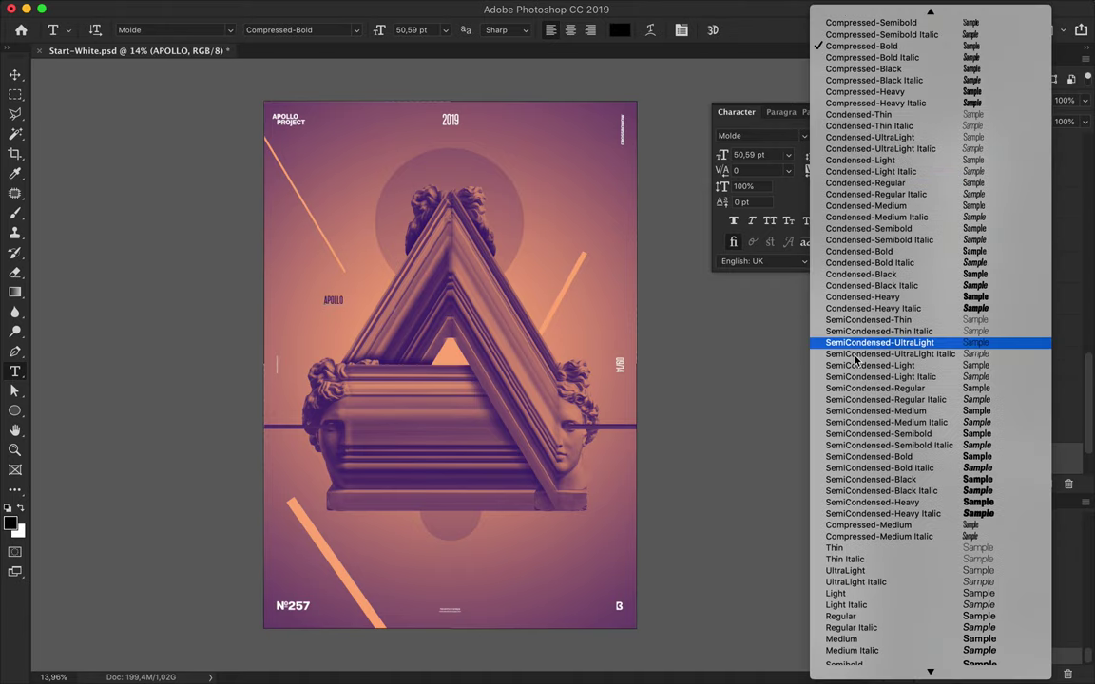
pyautogui.press('Escape')
pyautogui.click(846, 135)
pyautogui.click(854, 302)
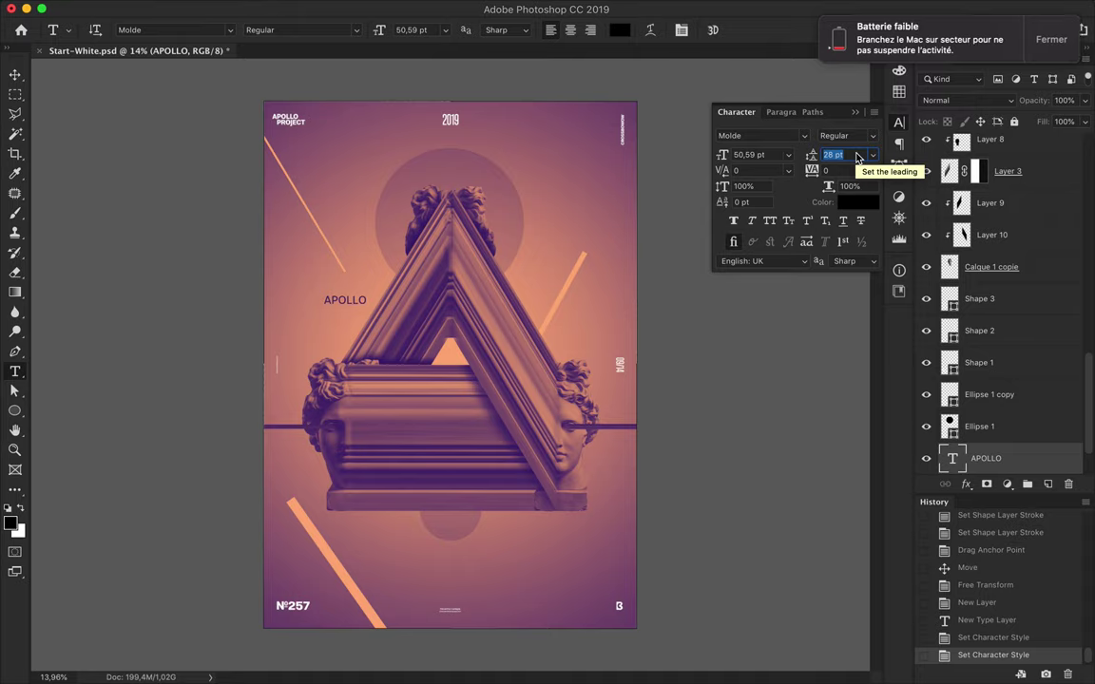
pyautogui.write('48')
pyautogui.press('Return')
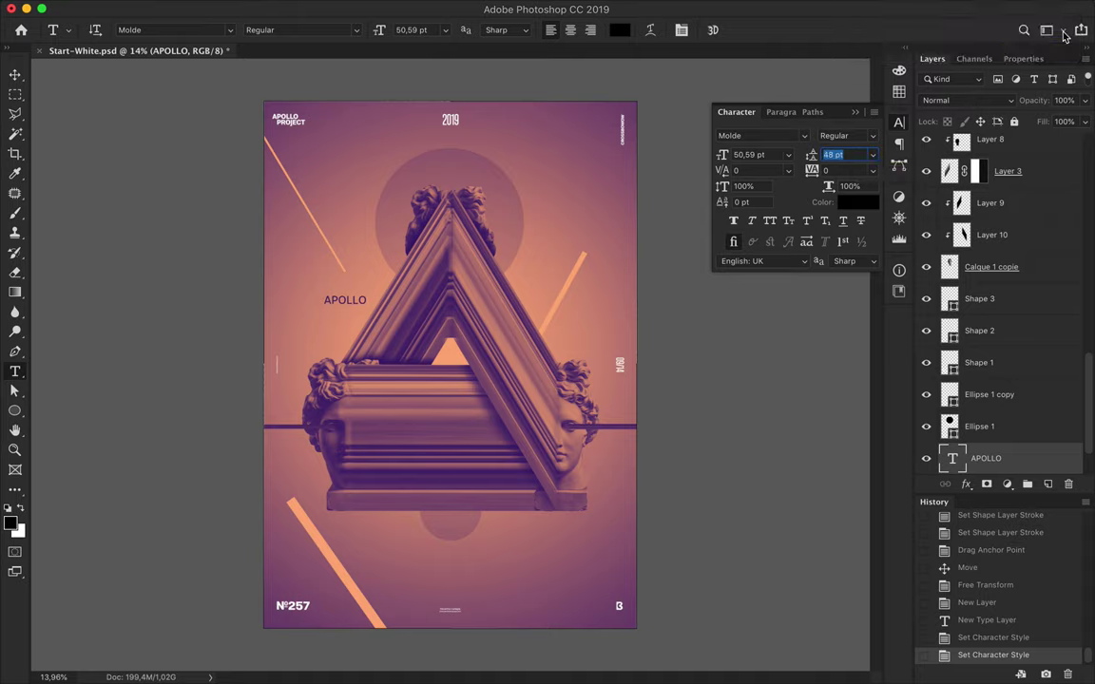
pyautogui.click(833, 170)
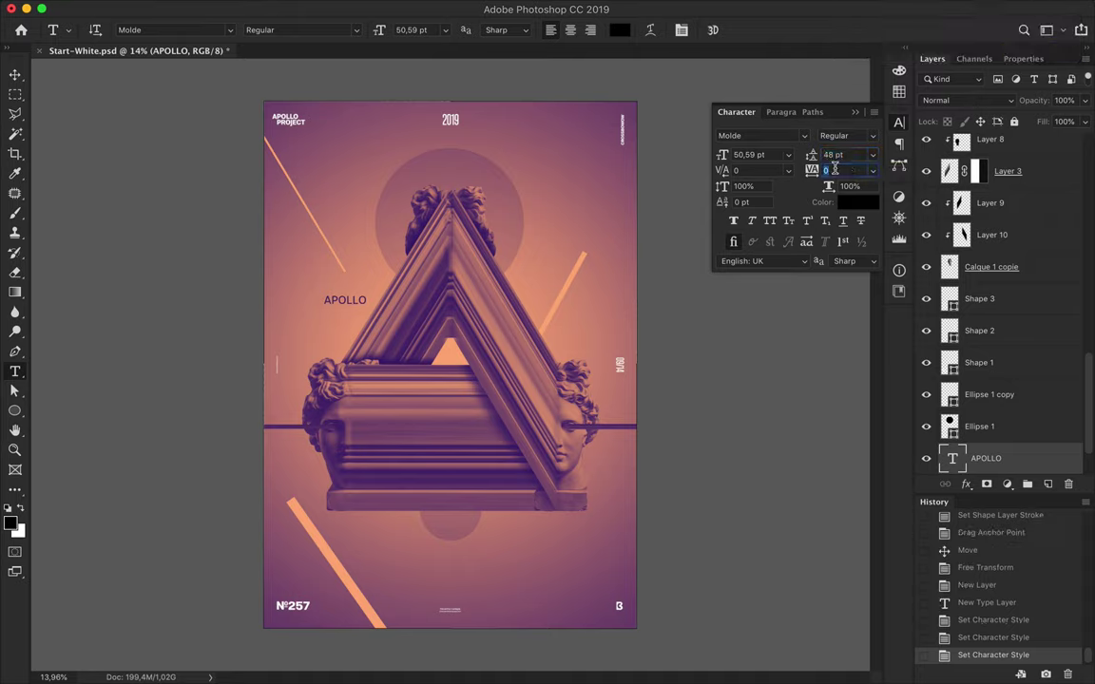
# Duplicate the APOLLO text, change the copy to 365°, and move it lower right.
pyautogui.click(15, 74)
pyautogui.moveTo(350, 309)
pyautogui.mouseDown()
pyautogui.moveTo(577, 353)
pyautogui.moveTo(409, 332)
pyautogui.mouseUp()
pyautogui.doubleClick(345, 324)
pyautogui.click(336, 324)
pyautogui.write('POLSO')
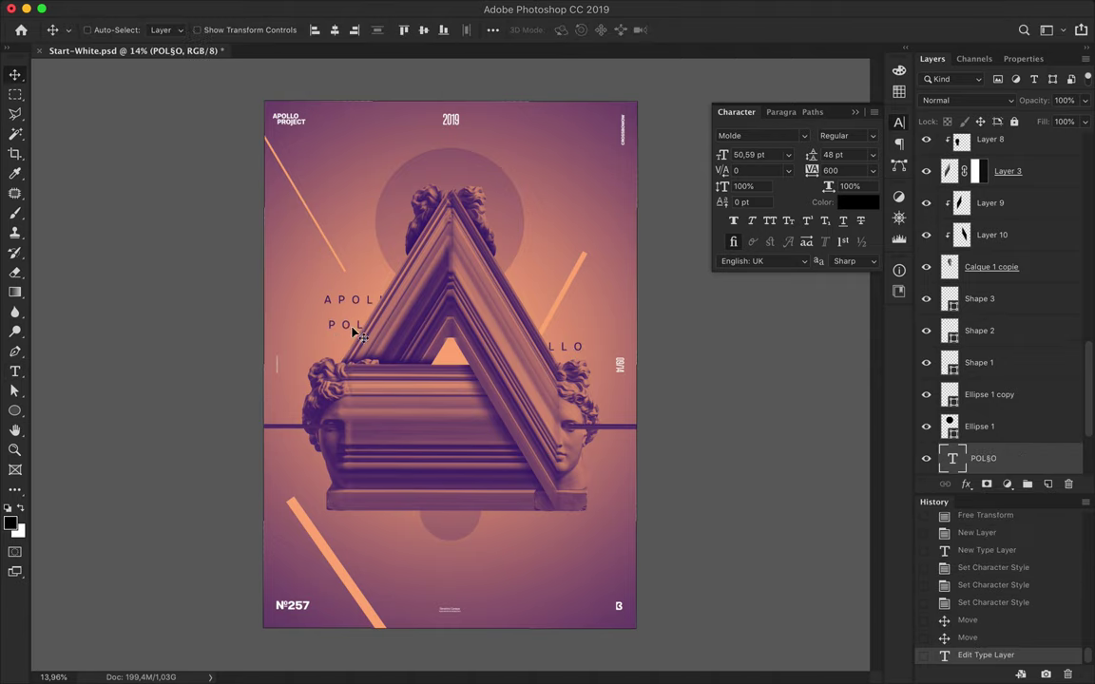
pyautogui.moveTo(354, 324); pyautogui.dragTo(455, 330)
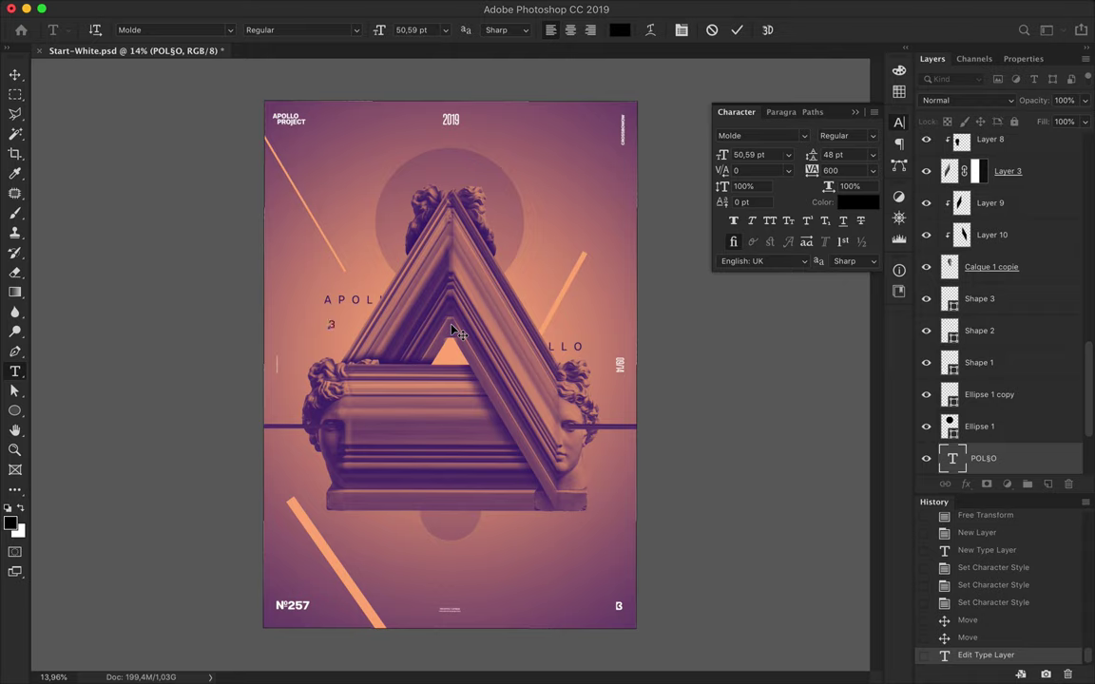
pyautogui.hotkey('ctrl', 'Return')
pyautogui.press('v')
pyautogui.moveTo(334, 324); pyautogui.dragTo(583, 494)
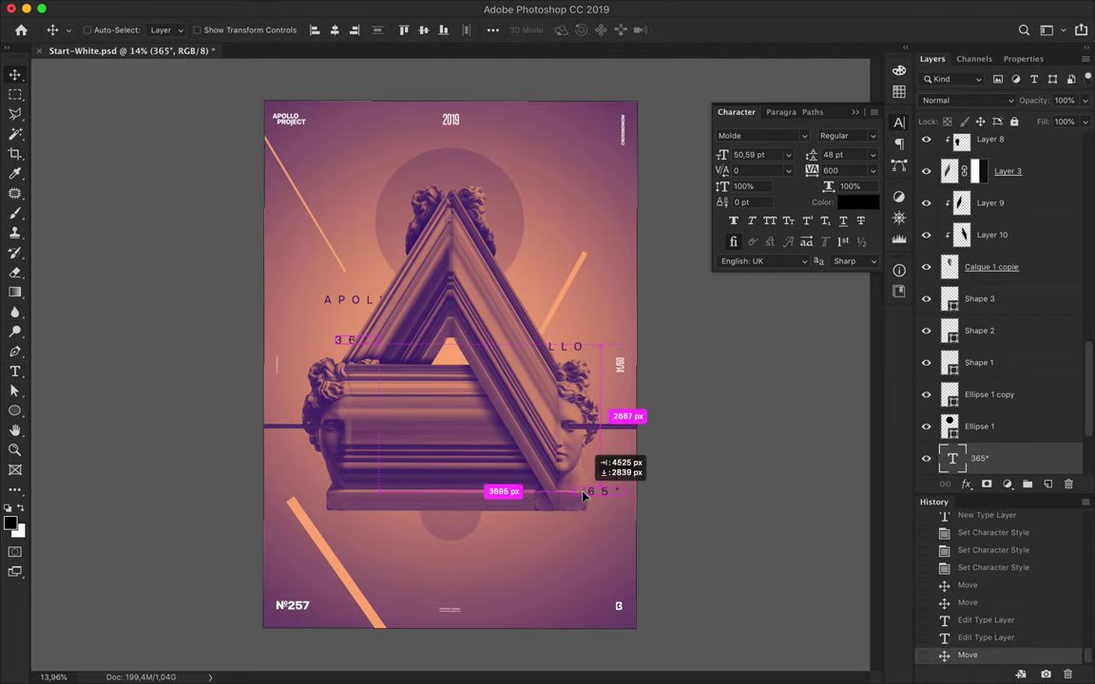
# Position APOLLO, LLO and 365° text beside the triangle's sides.
pyautogui.keyDown('ctrl'); pyautogui.click(354, 299); pyautogui.keyUp('ctrl')
pyautogui.press('Up')
pyautogui.moveTo(354, 300); pyautogui.dragTo(373, 278)
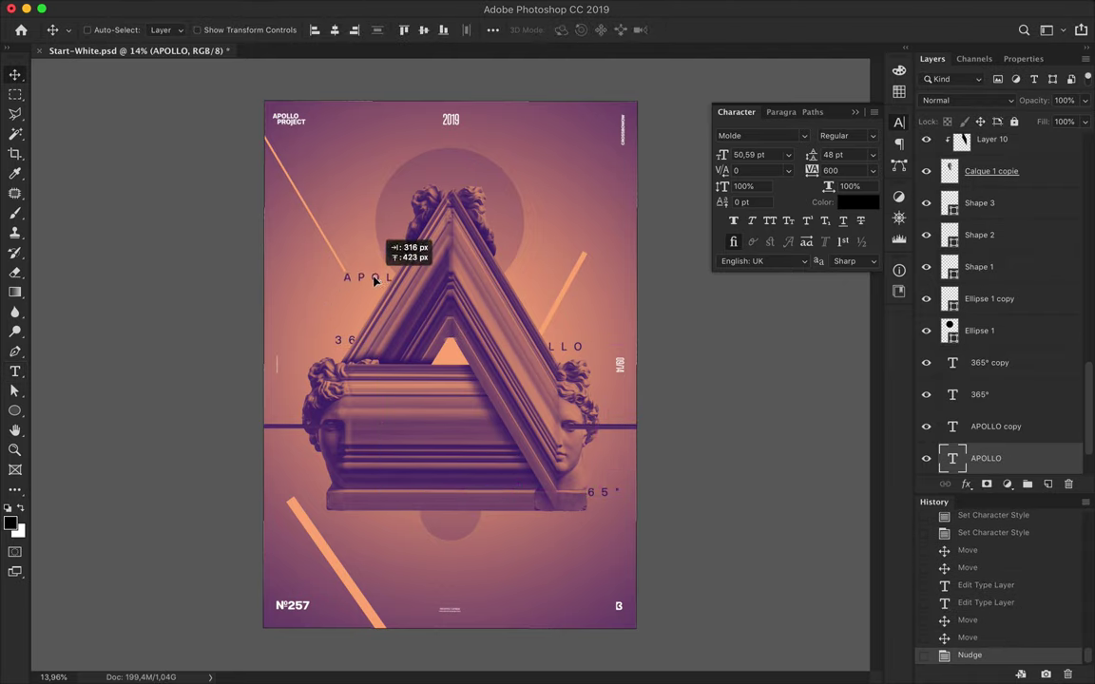
pyautogui.moveTo(575, 354); pyautogui.dragTo(552, 302)
pyautogui.moveTo(601, 492); pyautogui.dragTo(556, 354)
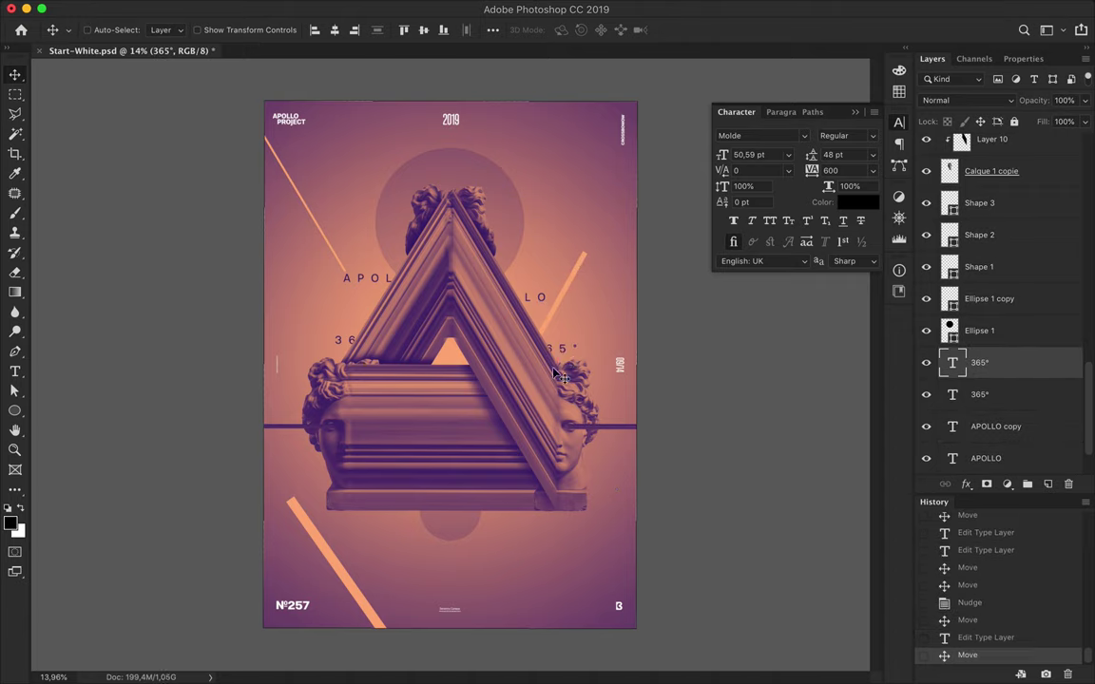
# Nudge the top and bottom halo circles, then save the poster.
pyautogui.moveTo(484, 242)
pyautogui.mouseDown()
pyautogui.moveTo(453, 117)
pyautogui.moveTo(457, 176)
pyautogui.mouseUp()
pyautogui.moveTo(464, 544); pyautogui.dragTo(465, 532)
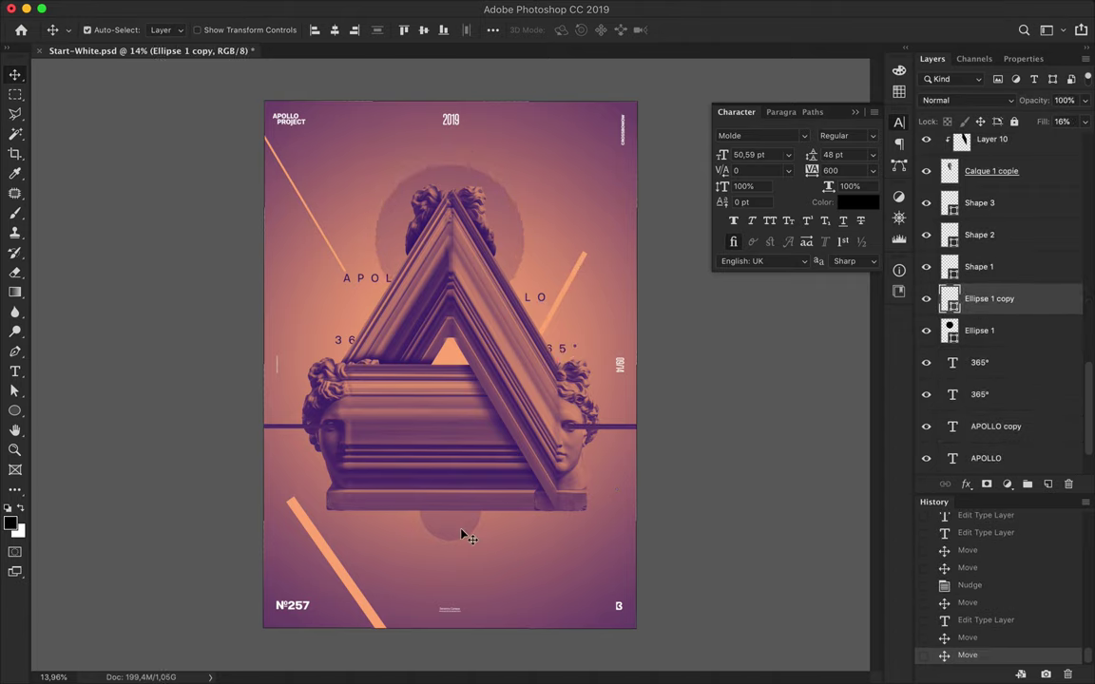
pyautogui.press('cmd+s')
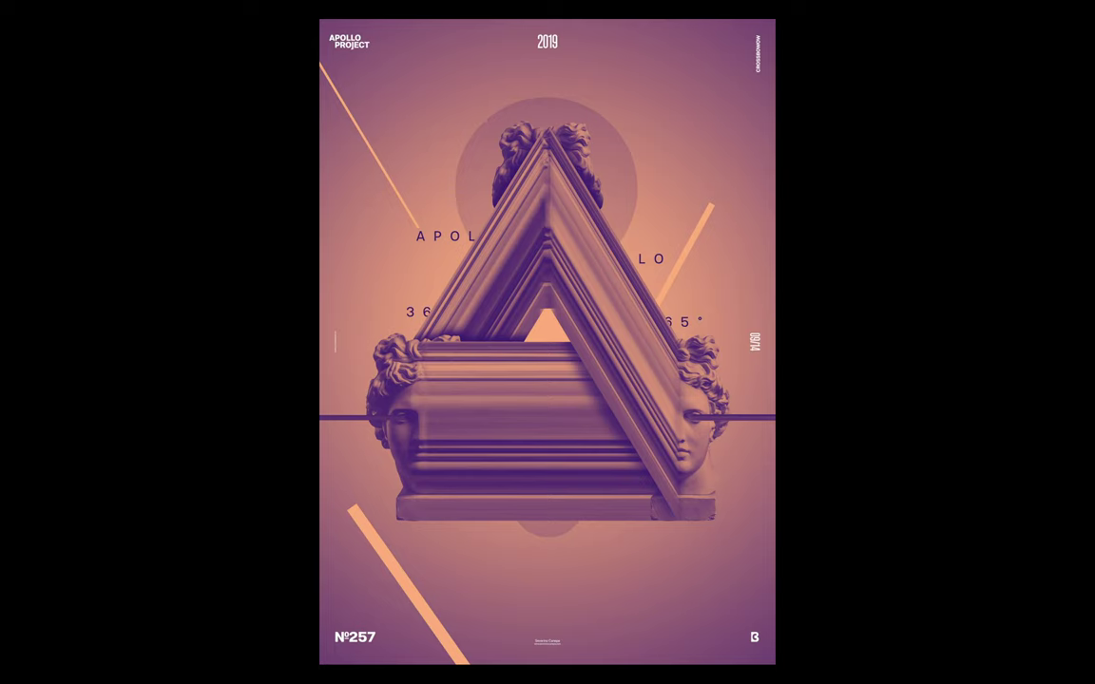